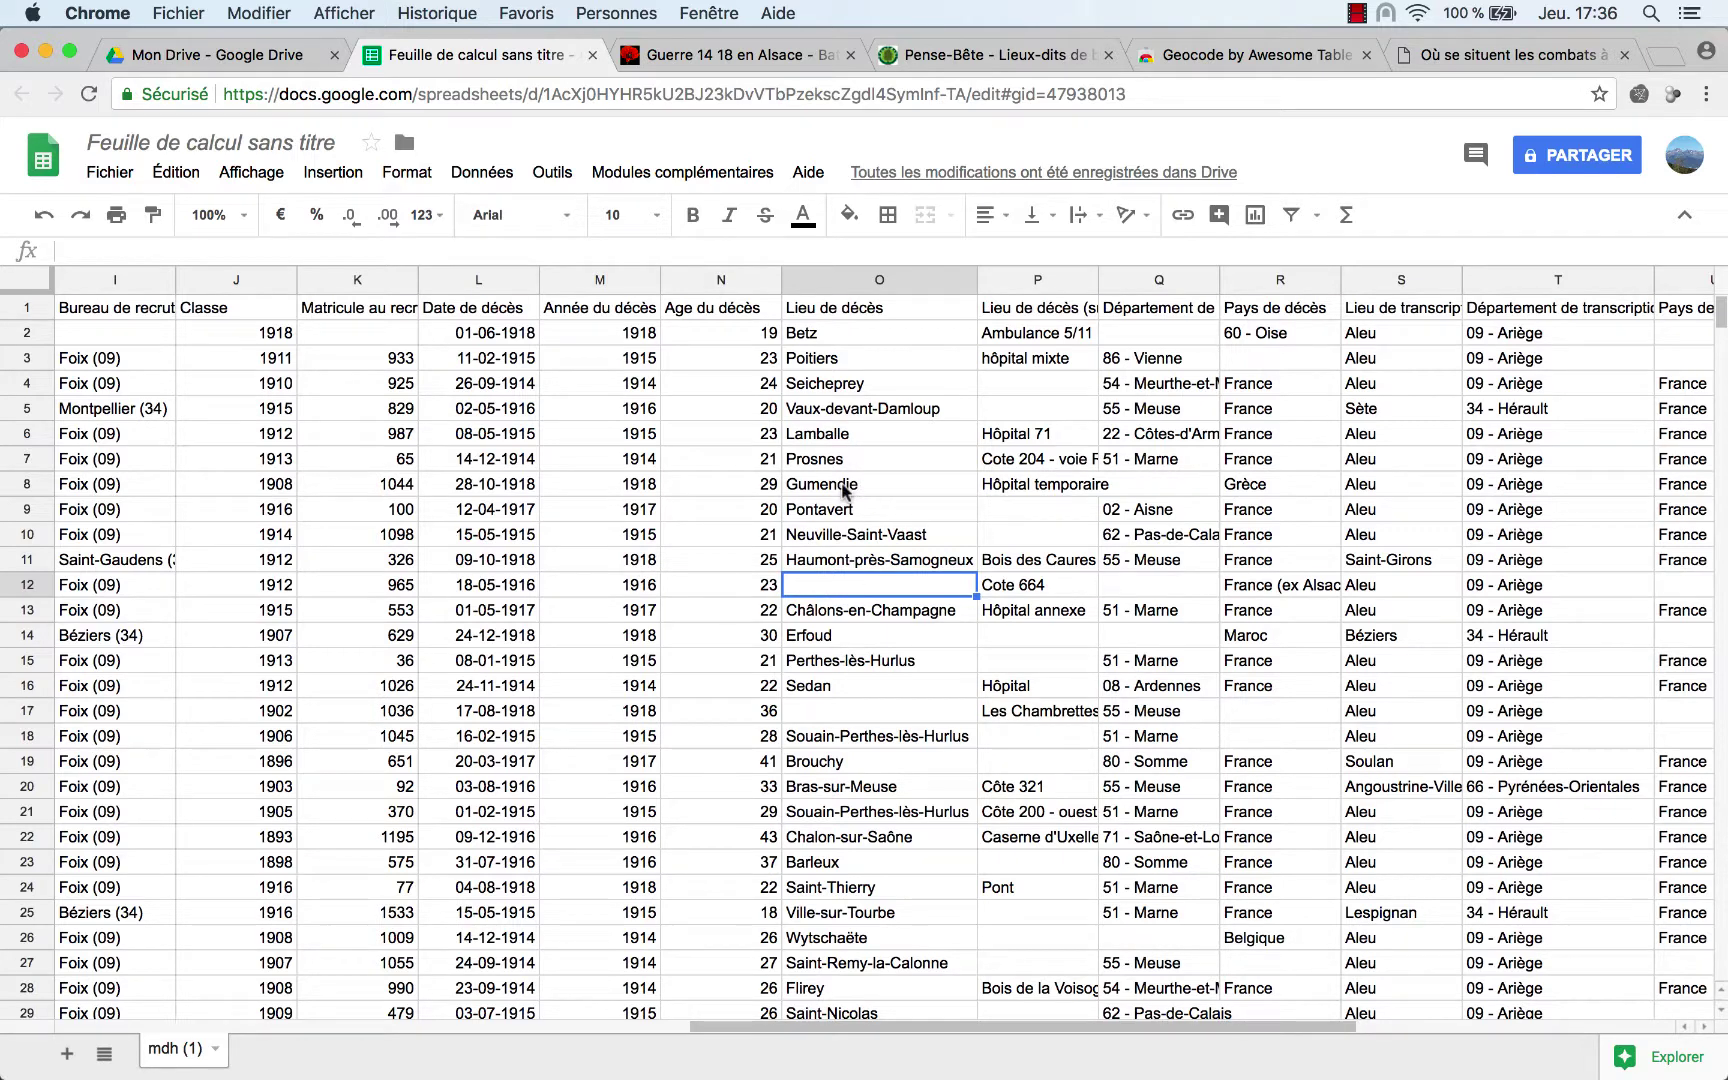
- Browse the Geneawiki and Alsace 14-18 battle place lists to identify the death place
scroll(835, 585, "down", 1)
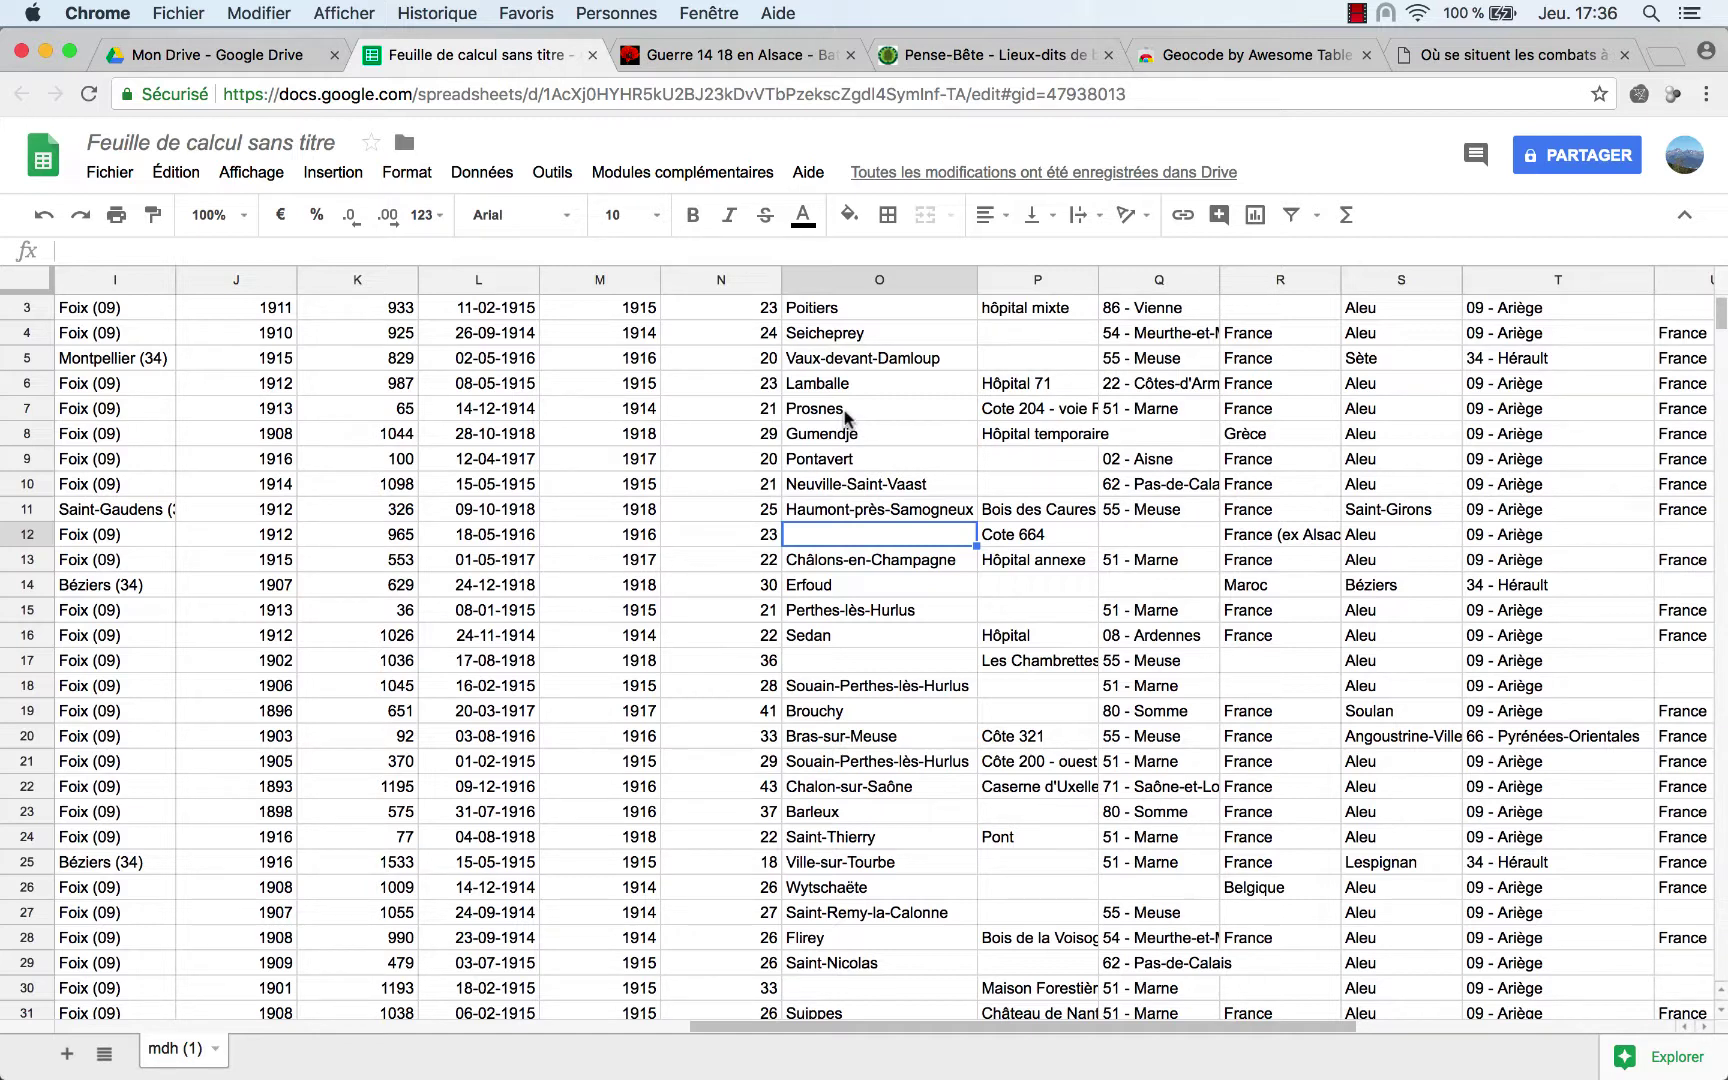
scroll(844, 410, "up", 1)
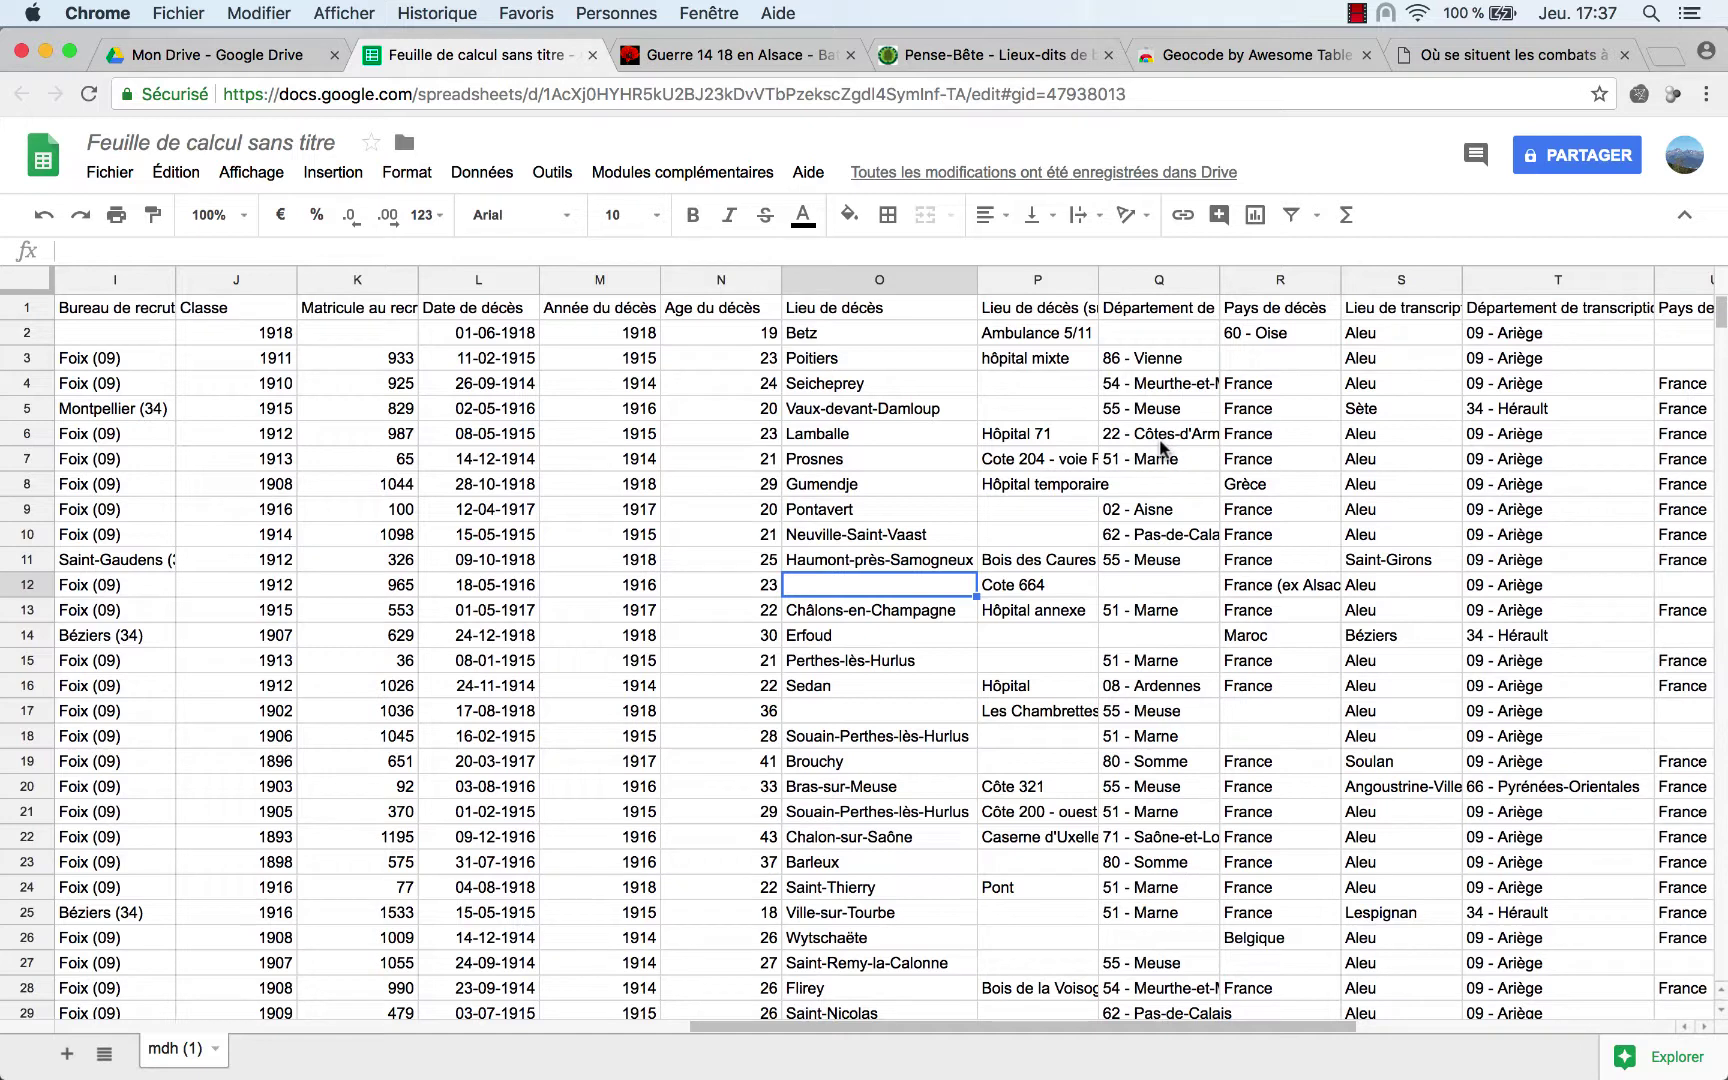
left_click(1000, 56)
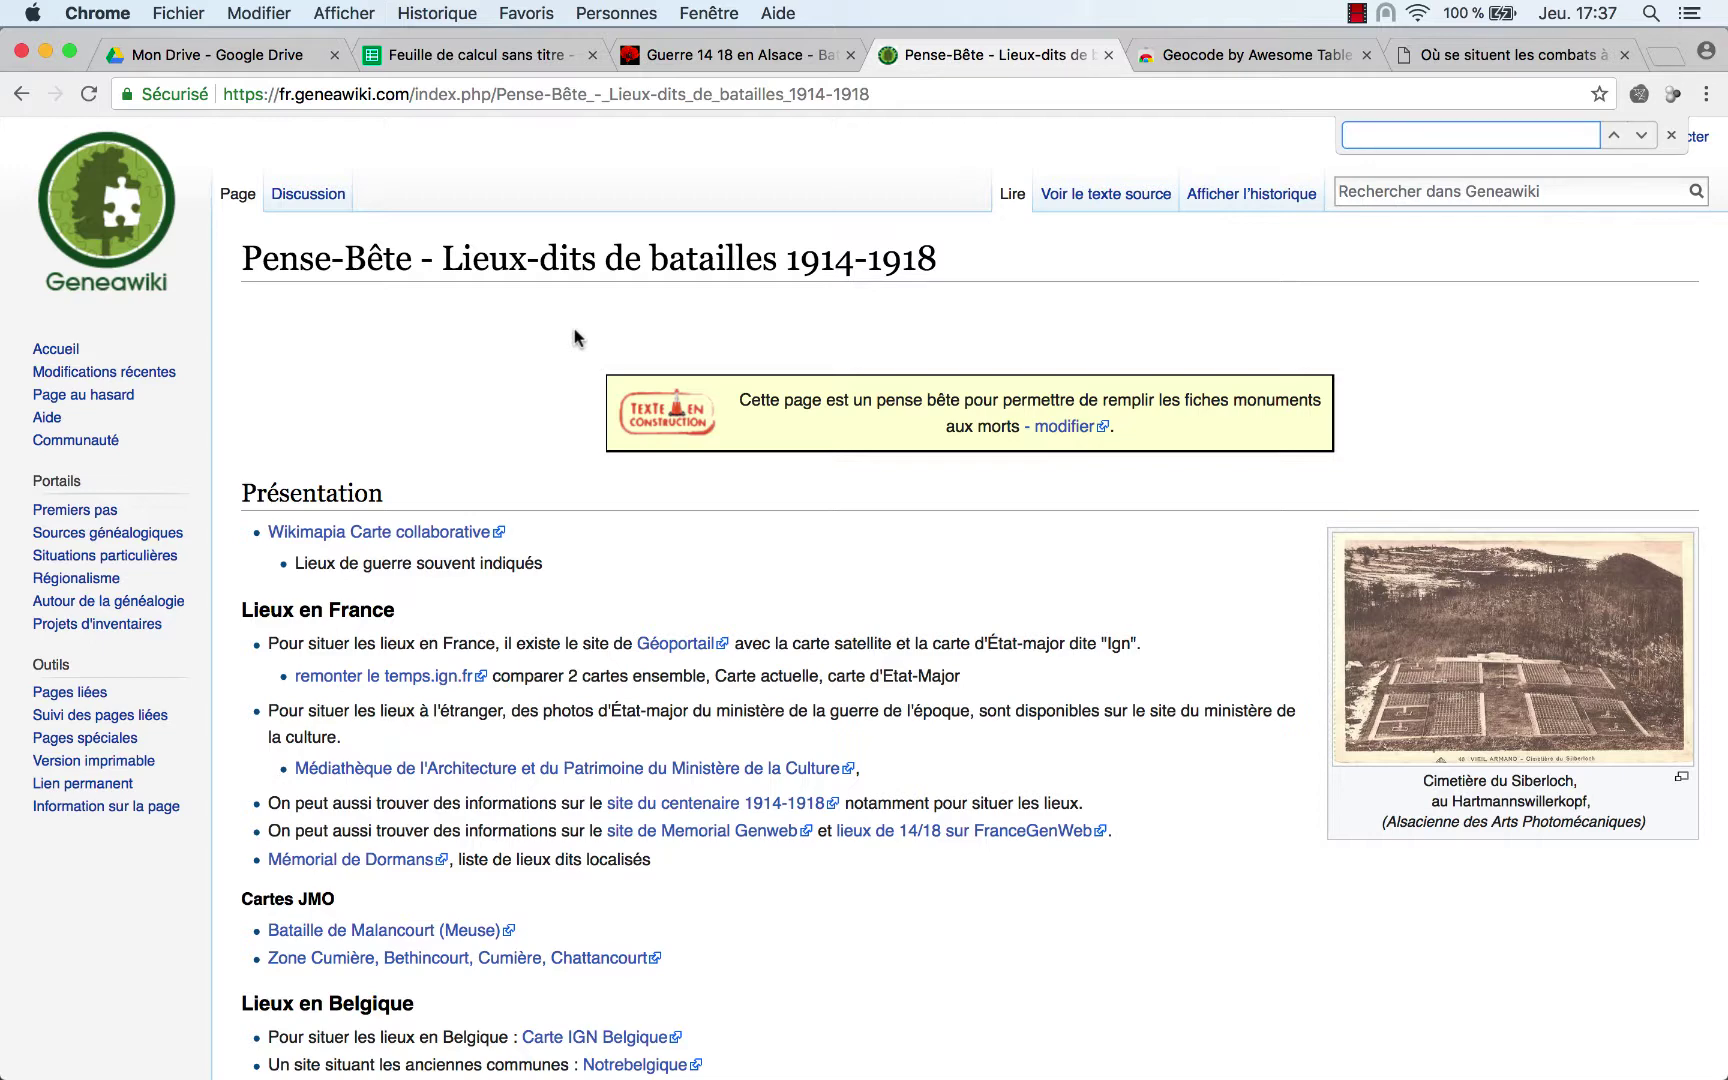
scroll(578, 338, "down", 1)
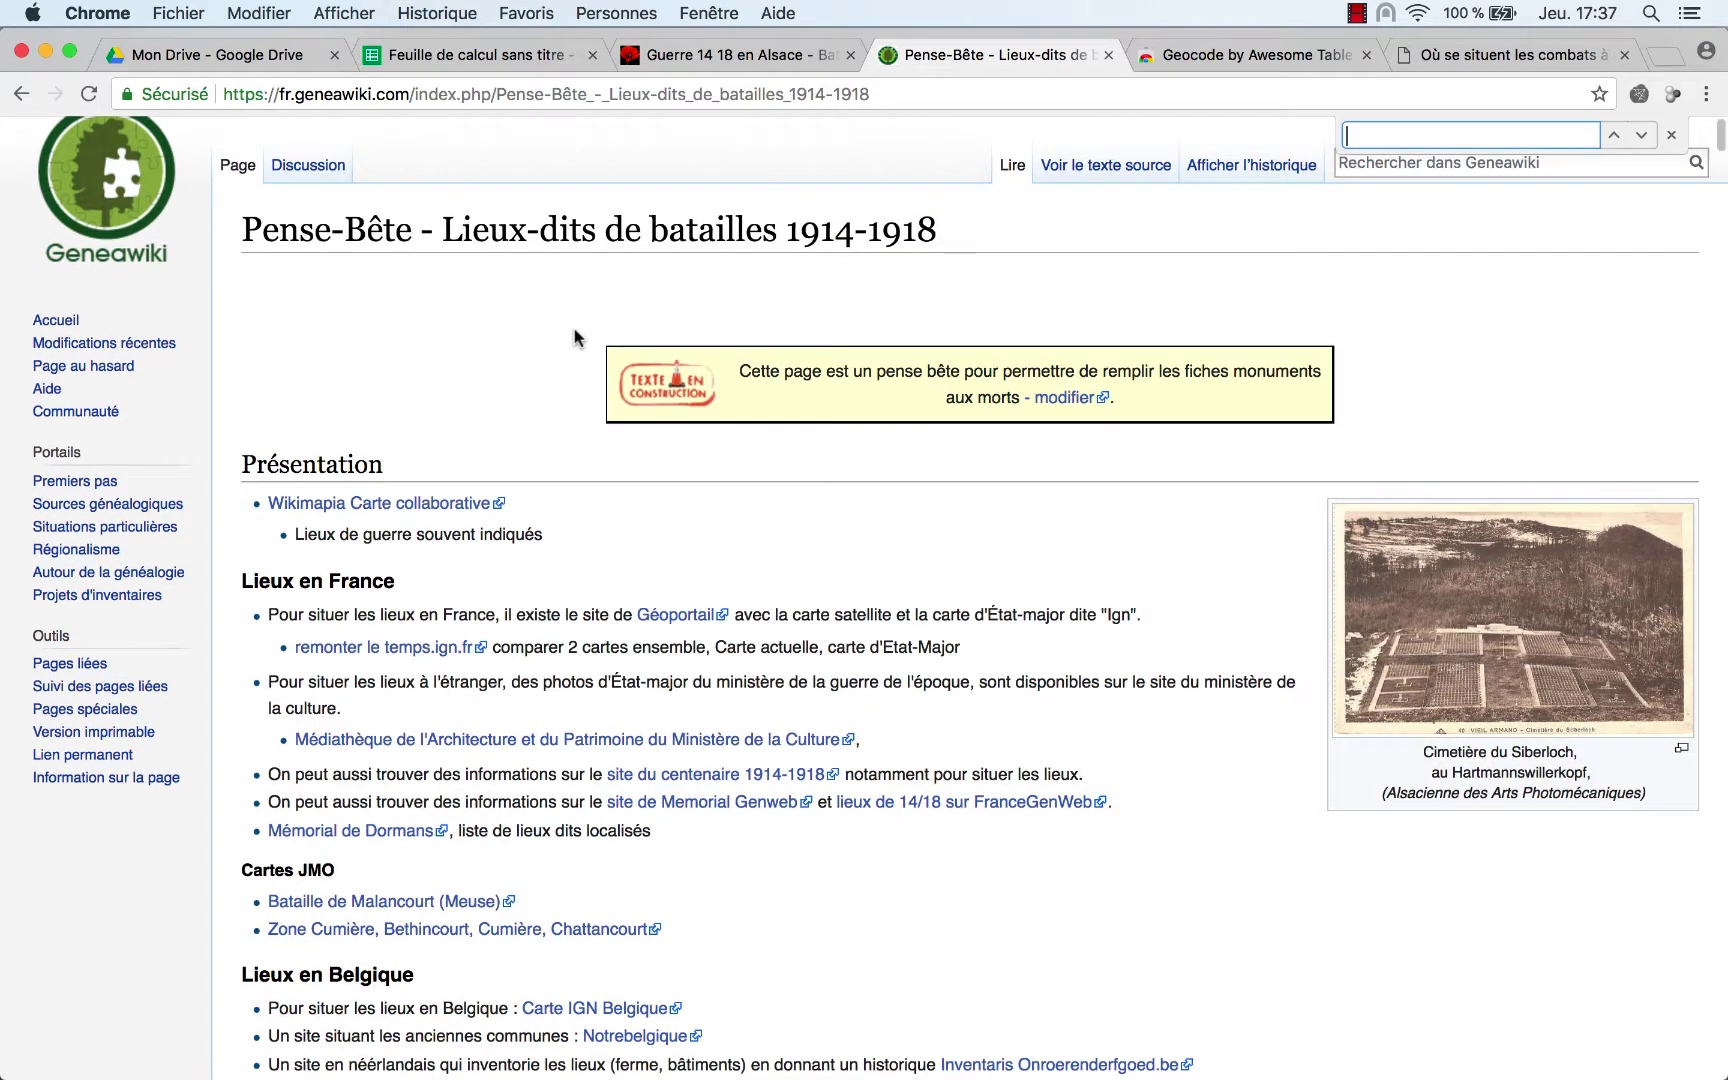
scroll(578, 338, "down", 3)
scroll(578, 338, "down", 10)
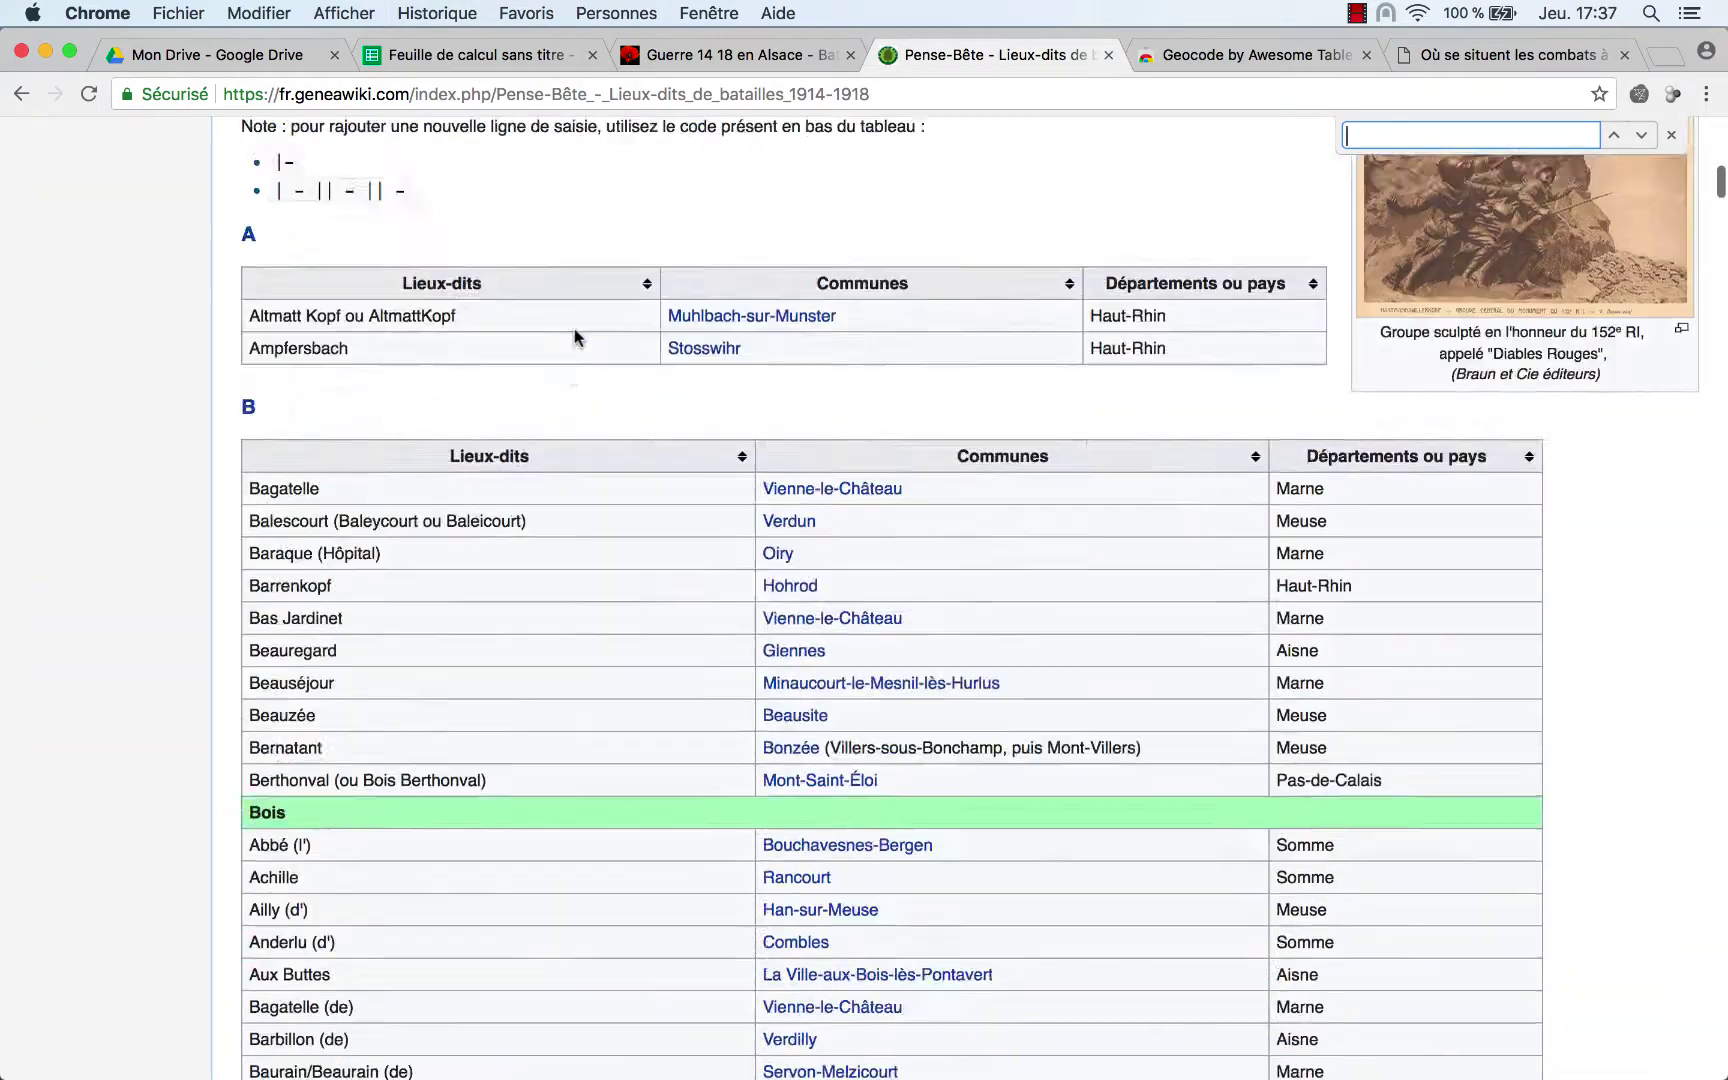
scroll(578, 338, "down", 5)
scroll(578, 338, "down", 3)
scroll(578, 338, "down", 10)
scroll(578, 338, "down", 3)
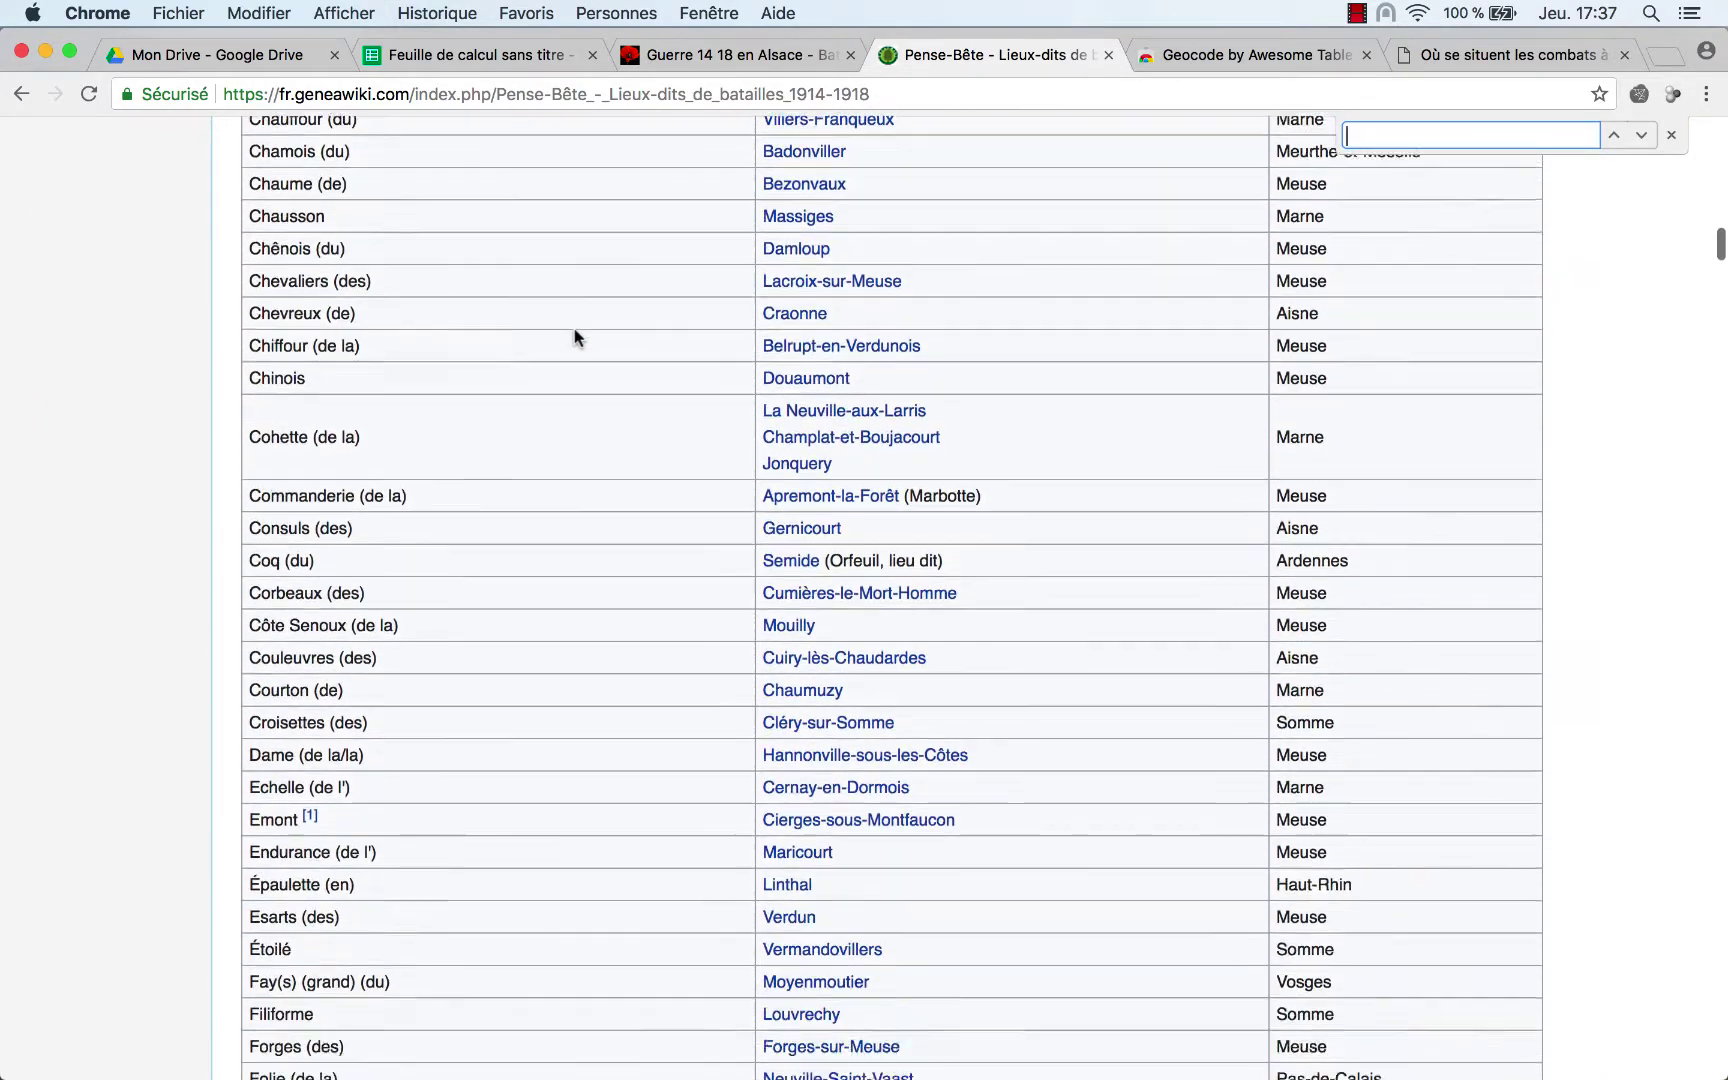
scroll(578, 338, "down", 3)
scroll(578, 338, "down", 1)
scroll(578, 338, "down", 3)
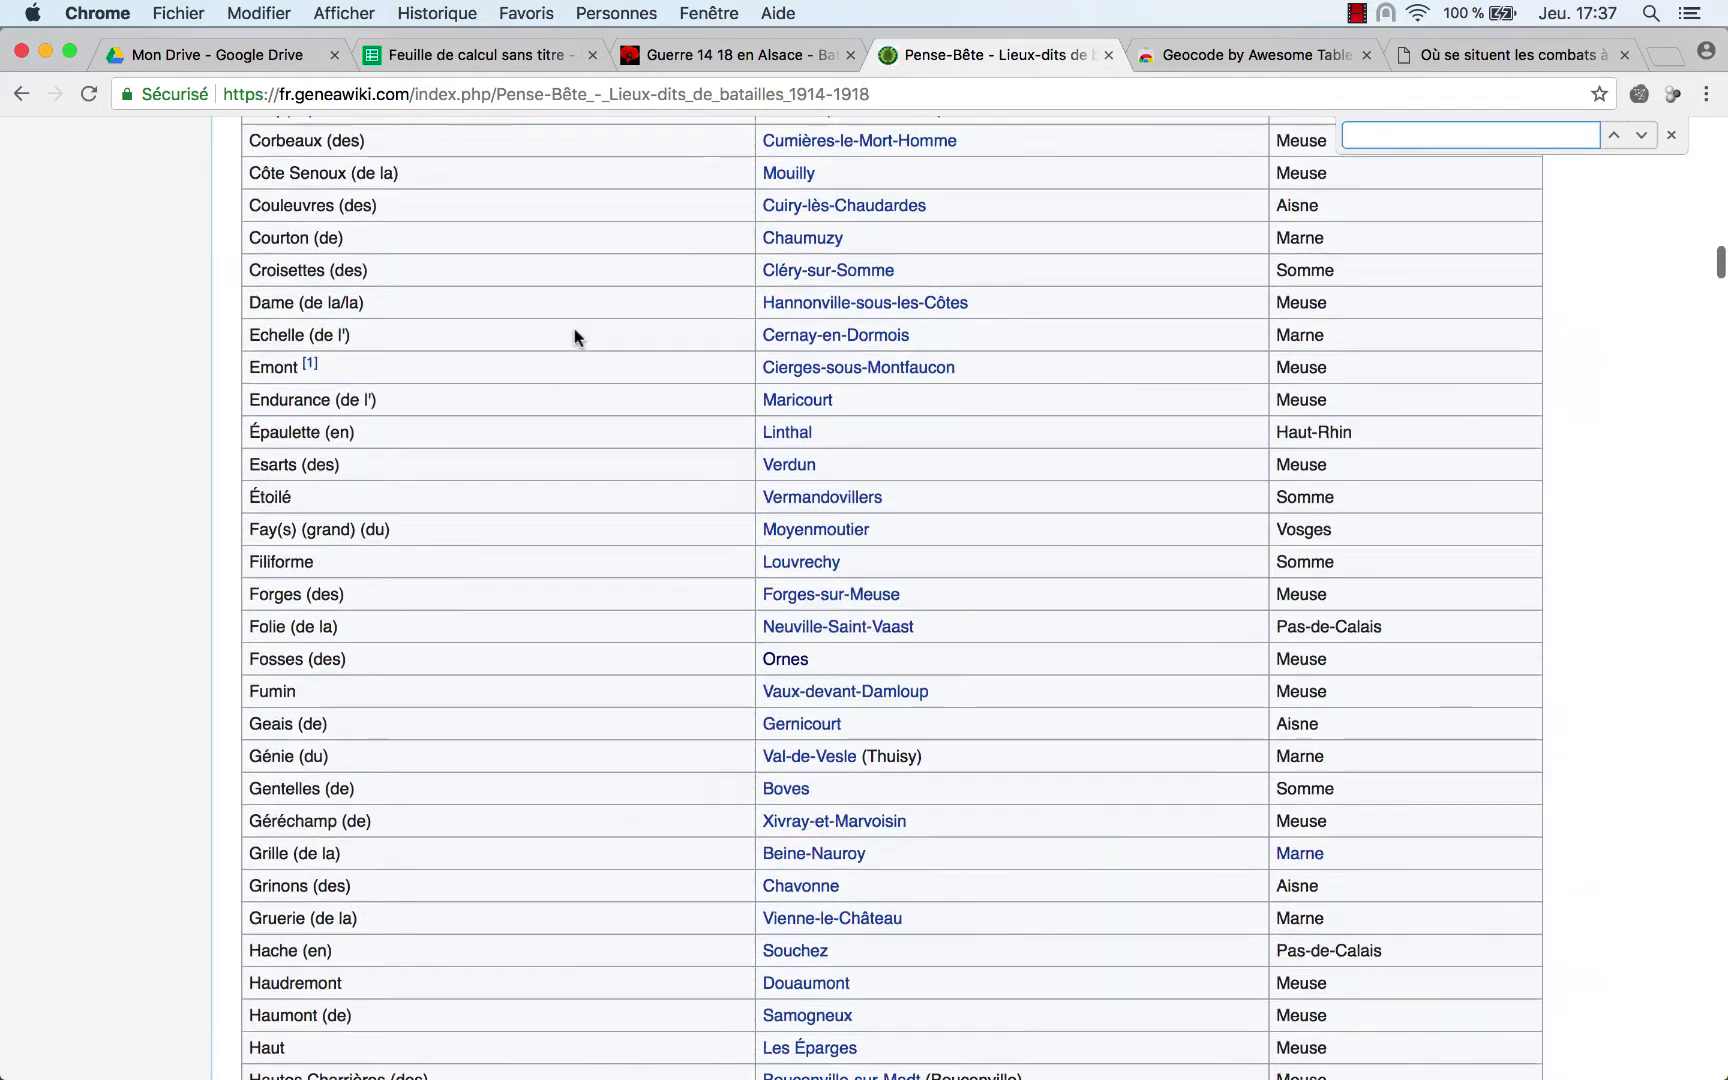
scroll(578, 338, "down", 5)
scroll(578, 338, "down", 10)
scroll(578, 338, "down", 7)
scroll(578, 338, "down", 10)
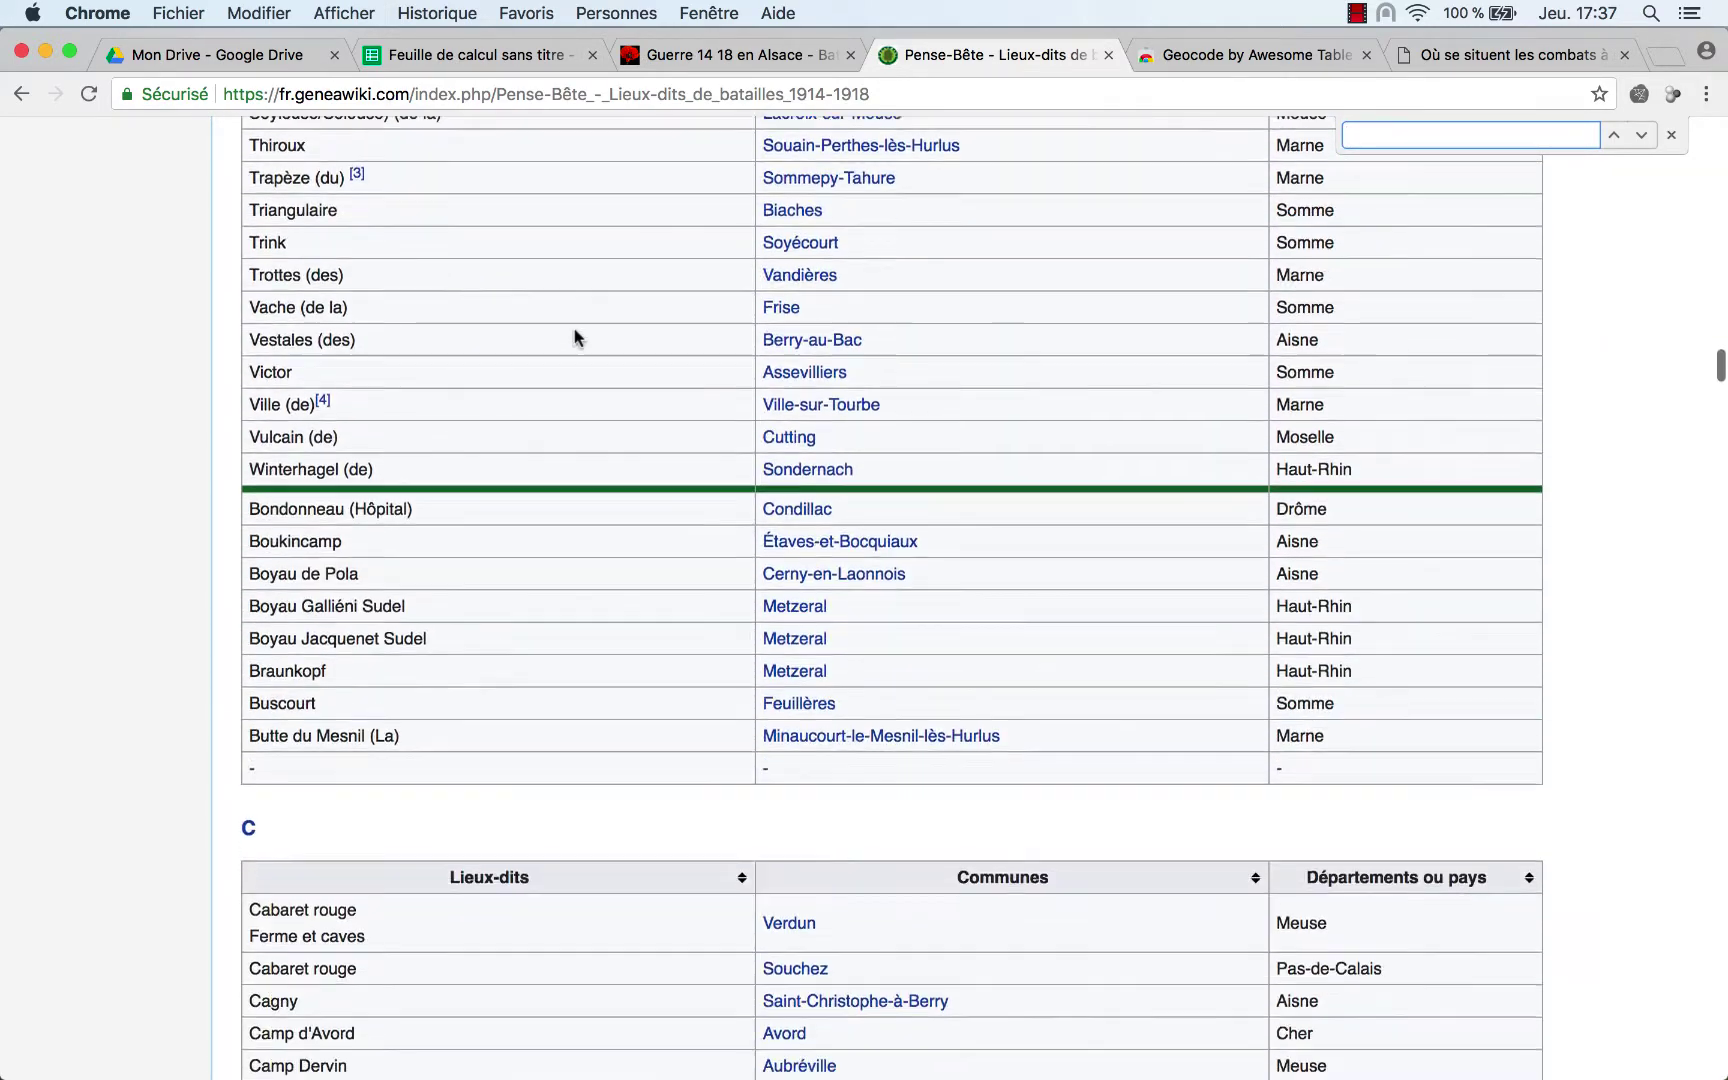
scroll(578, 338, "down", 1)
scroll(578, 338, "down", 2)
scroll(574, 338, "down", 5)
scroll(574, 338, "down", 3)
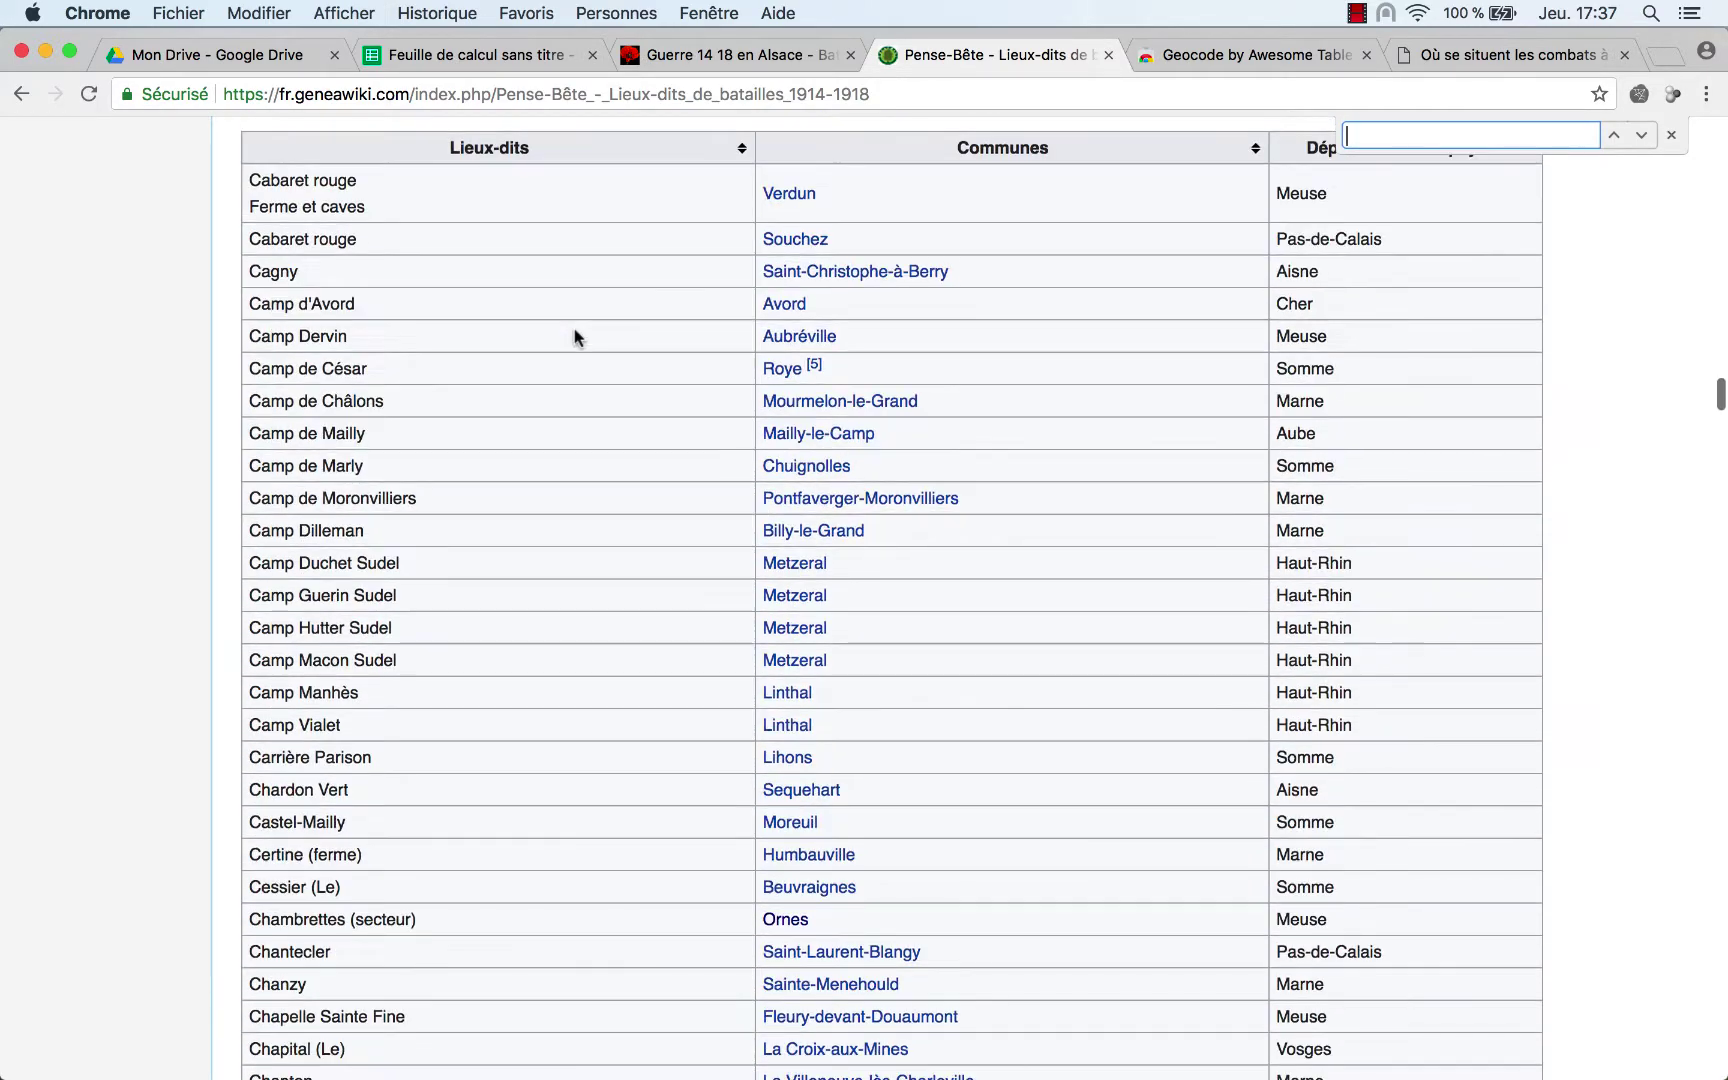
scroll(574, 338, "down", 10)
scroll(574, 321, "down", 5)
scroll(574, 321, "down", 1)
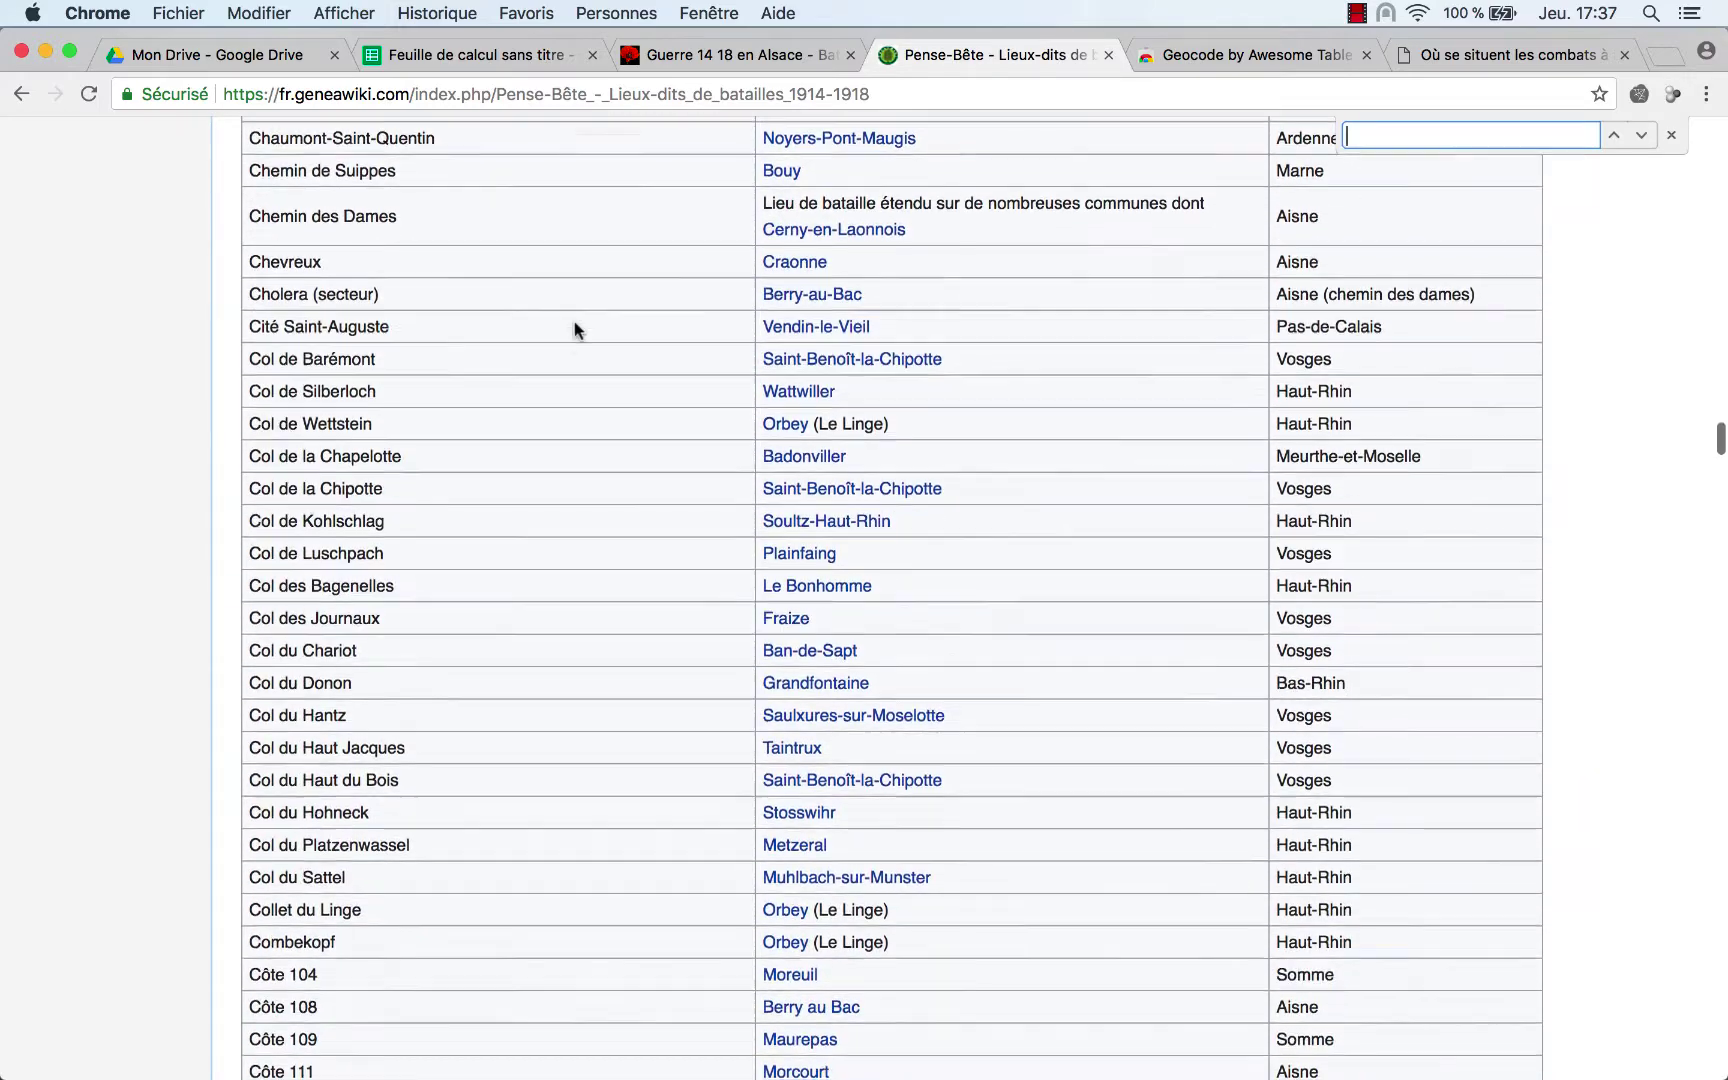
scroll(574, 321, "down", 4)
scroll(574, 321, "down", 3)
scroll(574, 321, "down", 3)
scroll(574, 321, "down", 2)
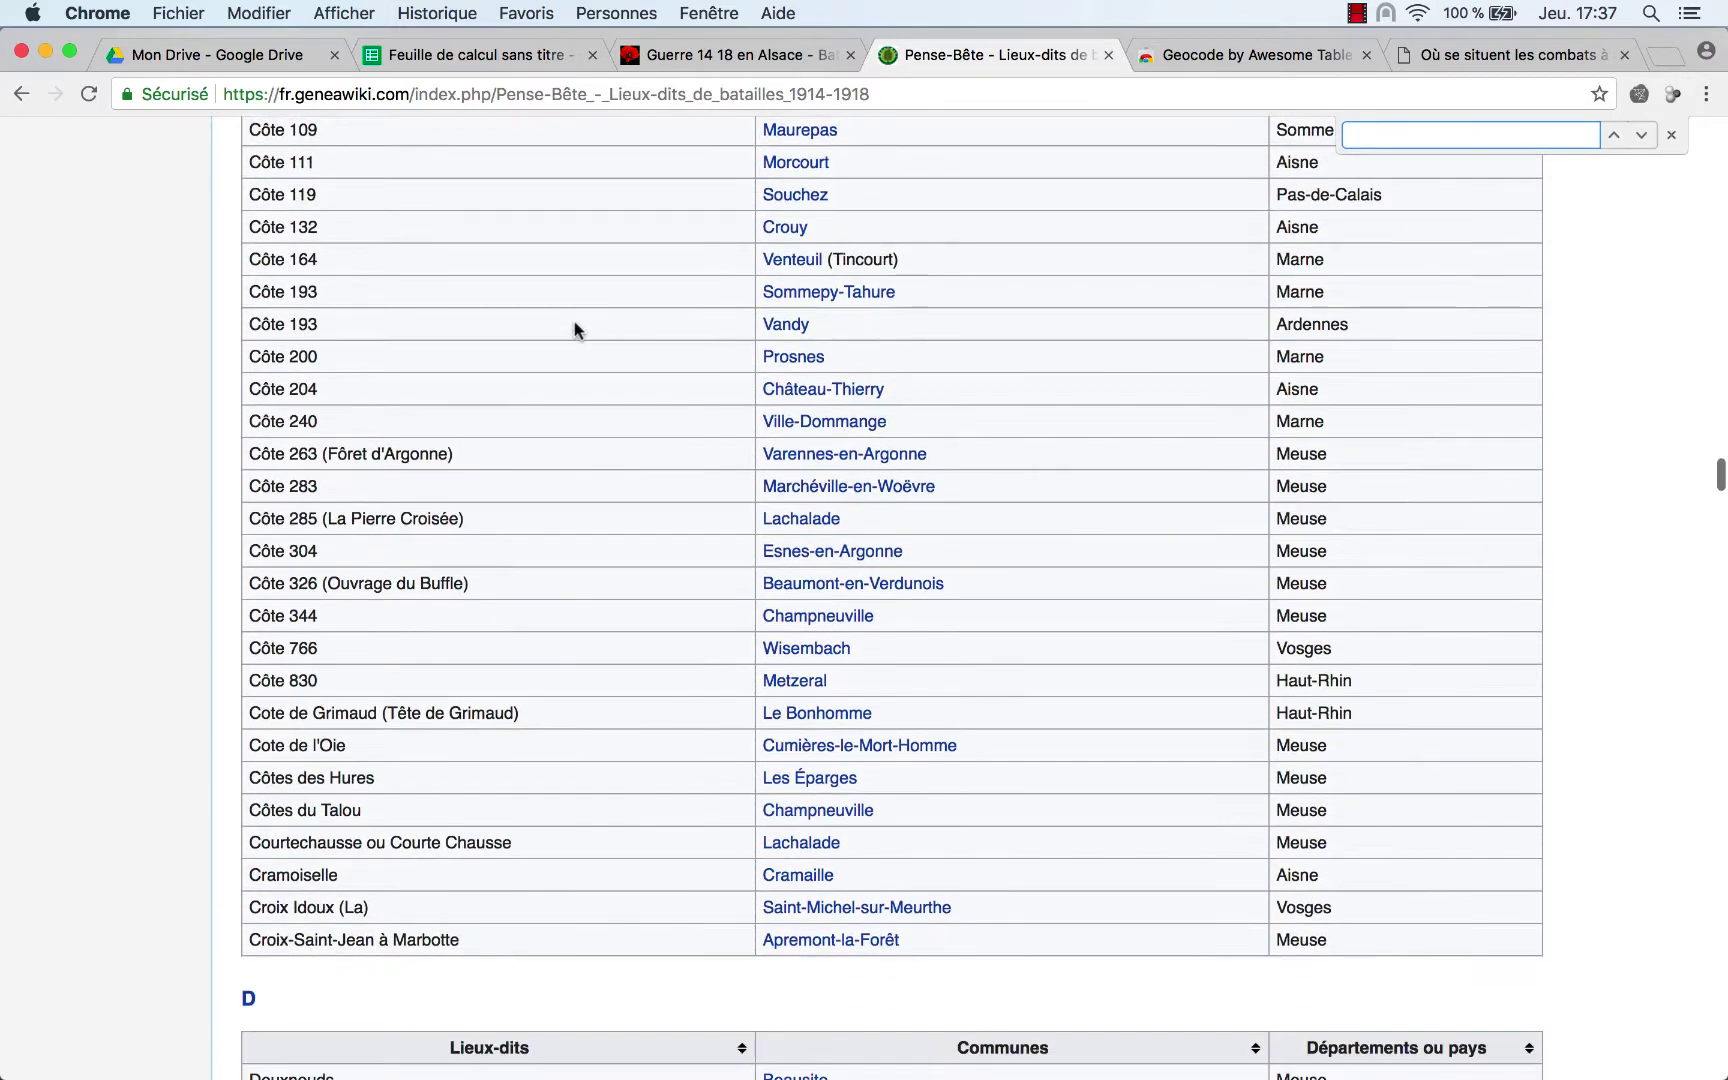
scroll(574, 321, "up", 3)
scroll(574, 321, "up", 1)
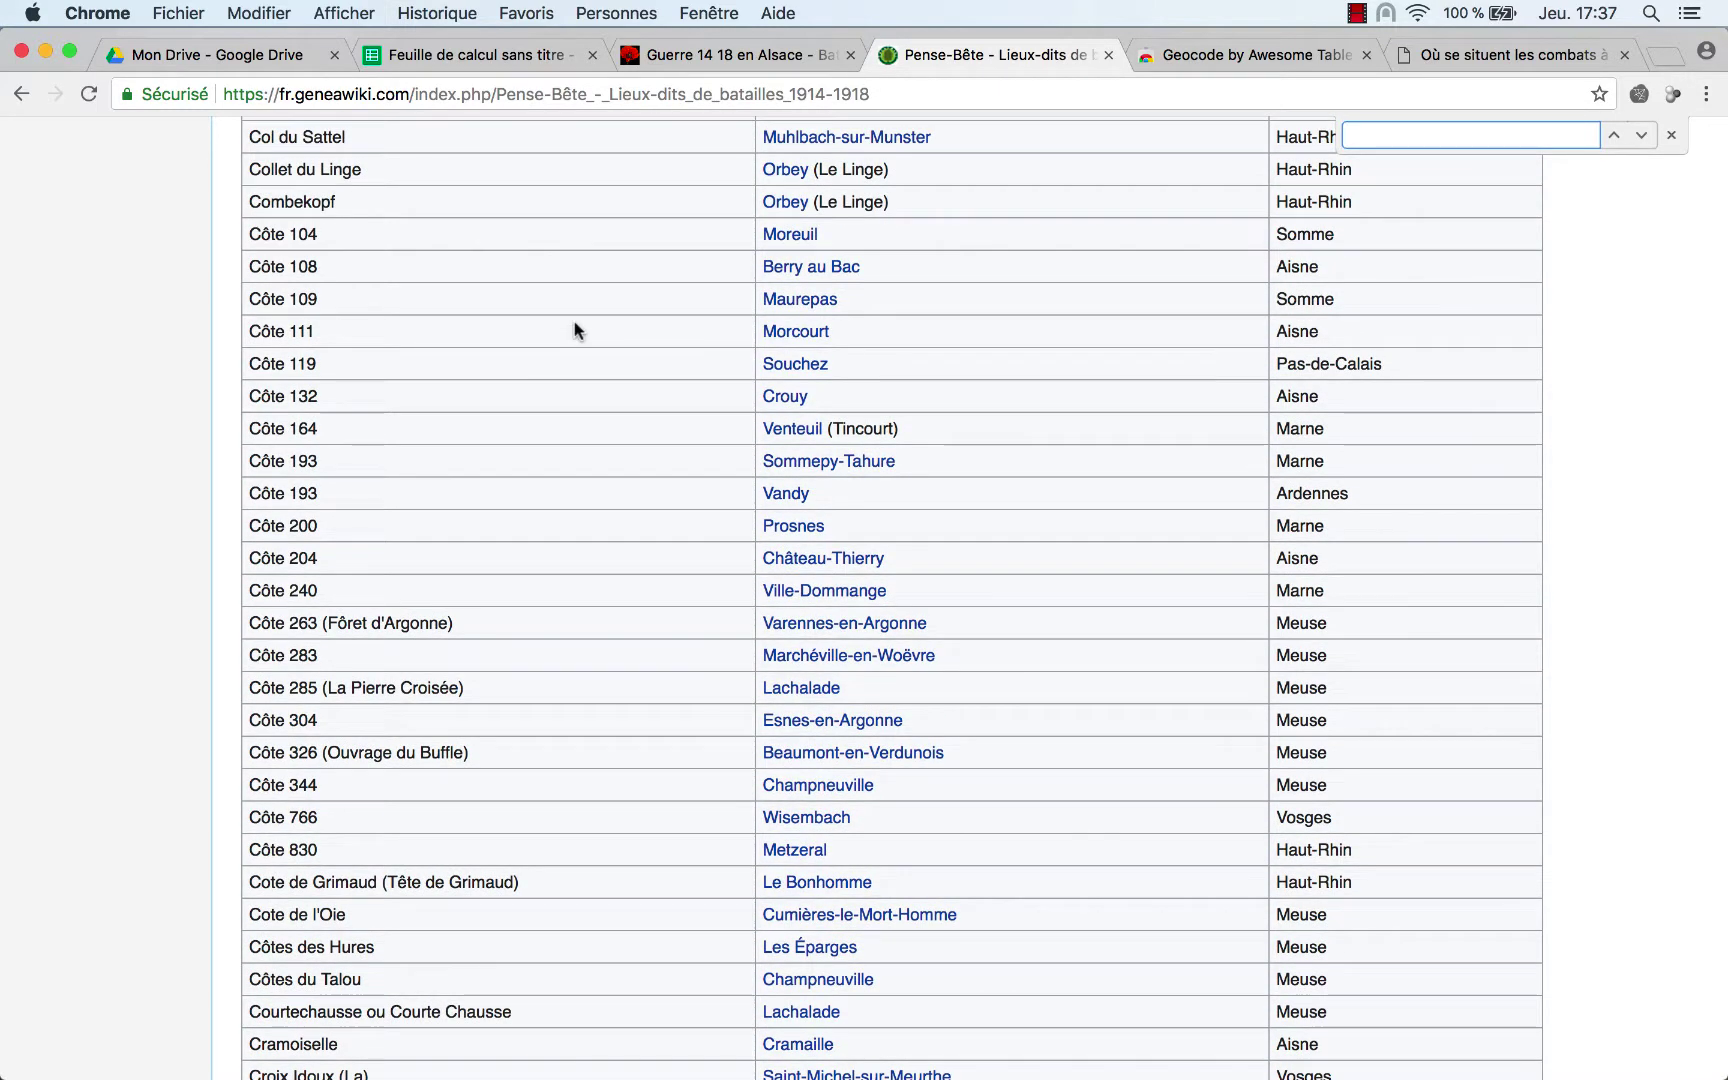
left_click(698, 58)
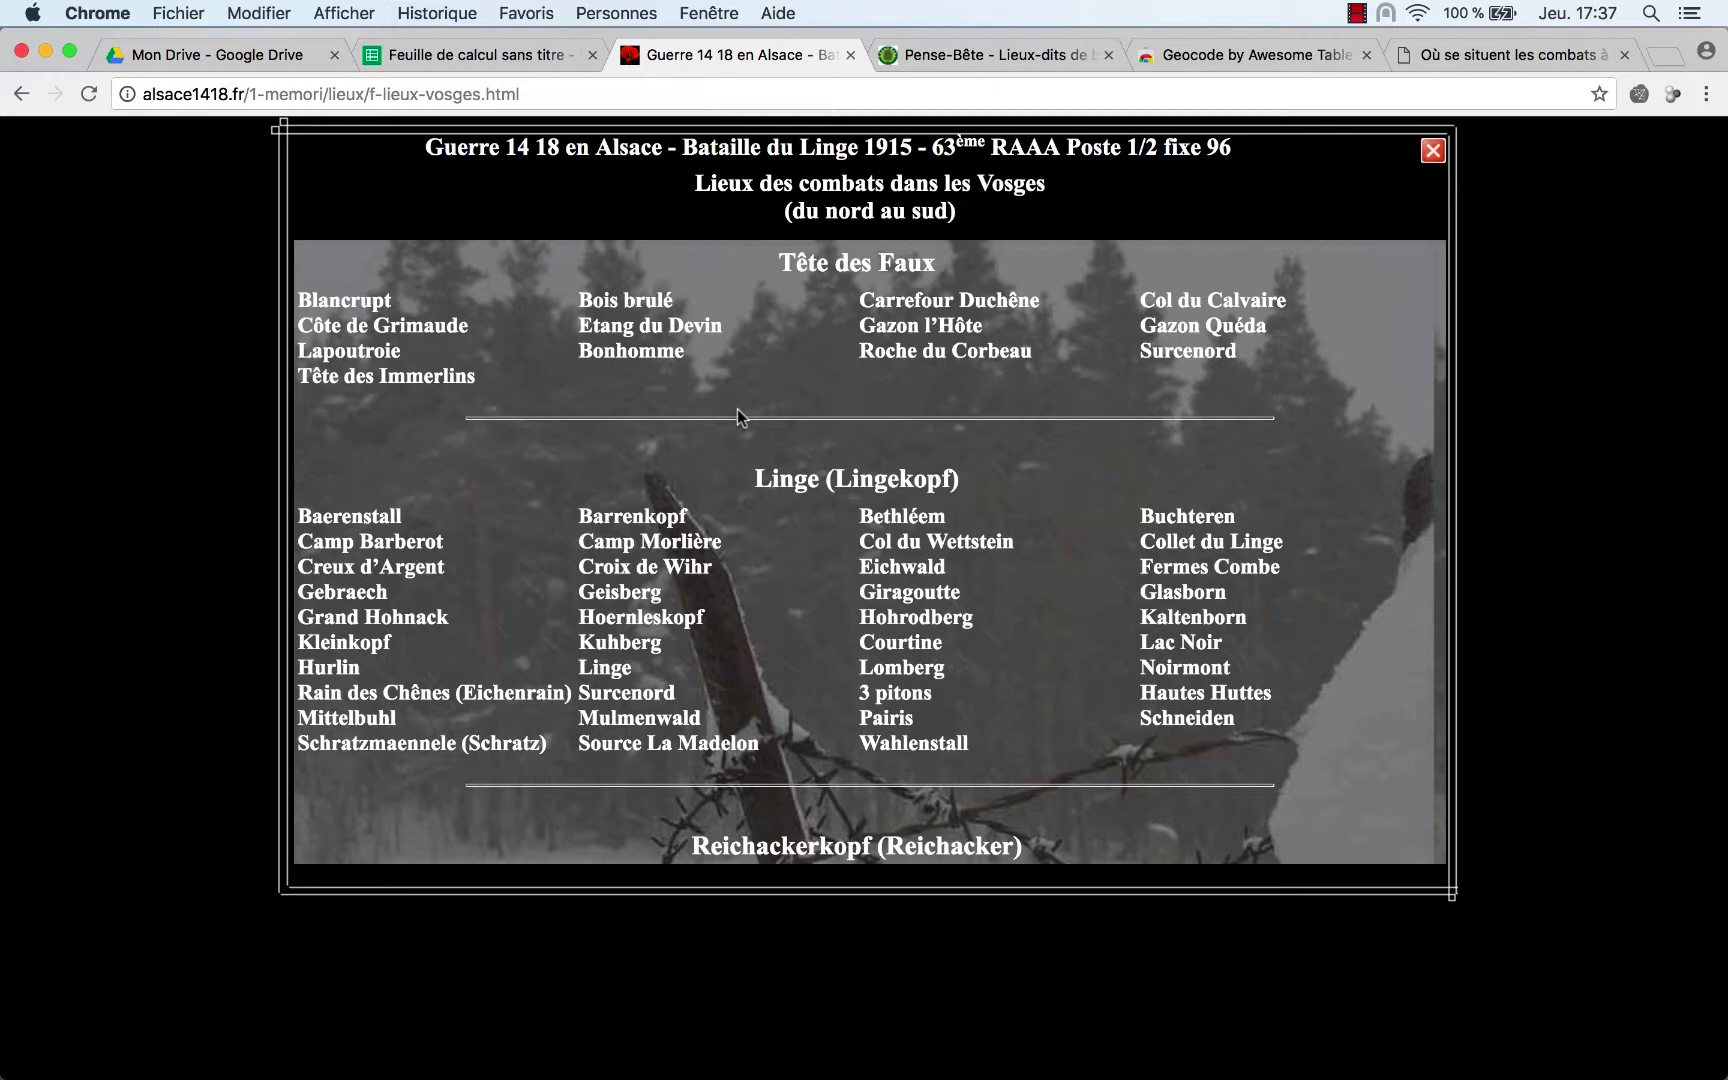
scroll(737, 412, "down", 2)
scroll(737, 412, "down", 8)
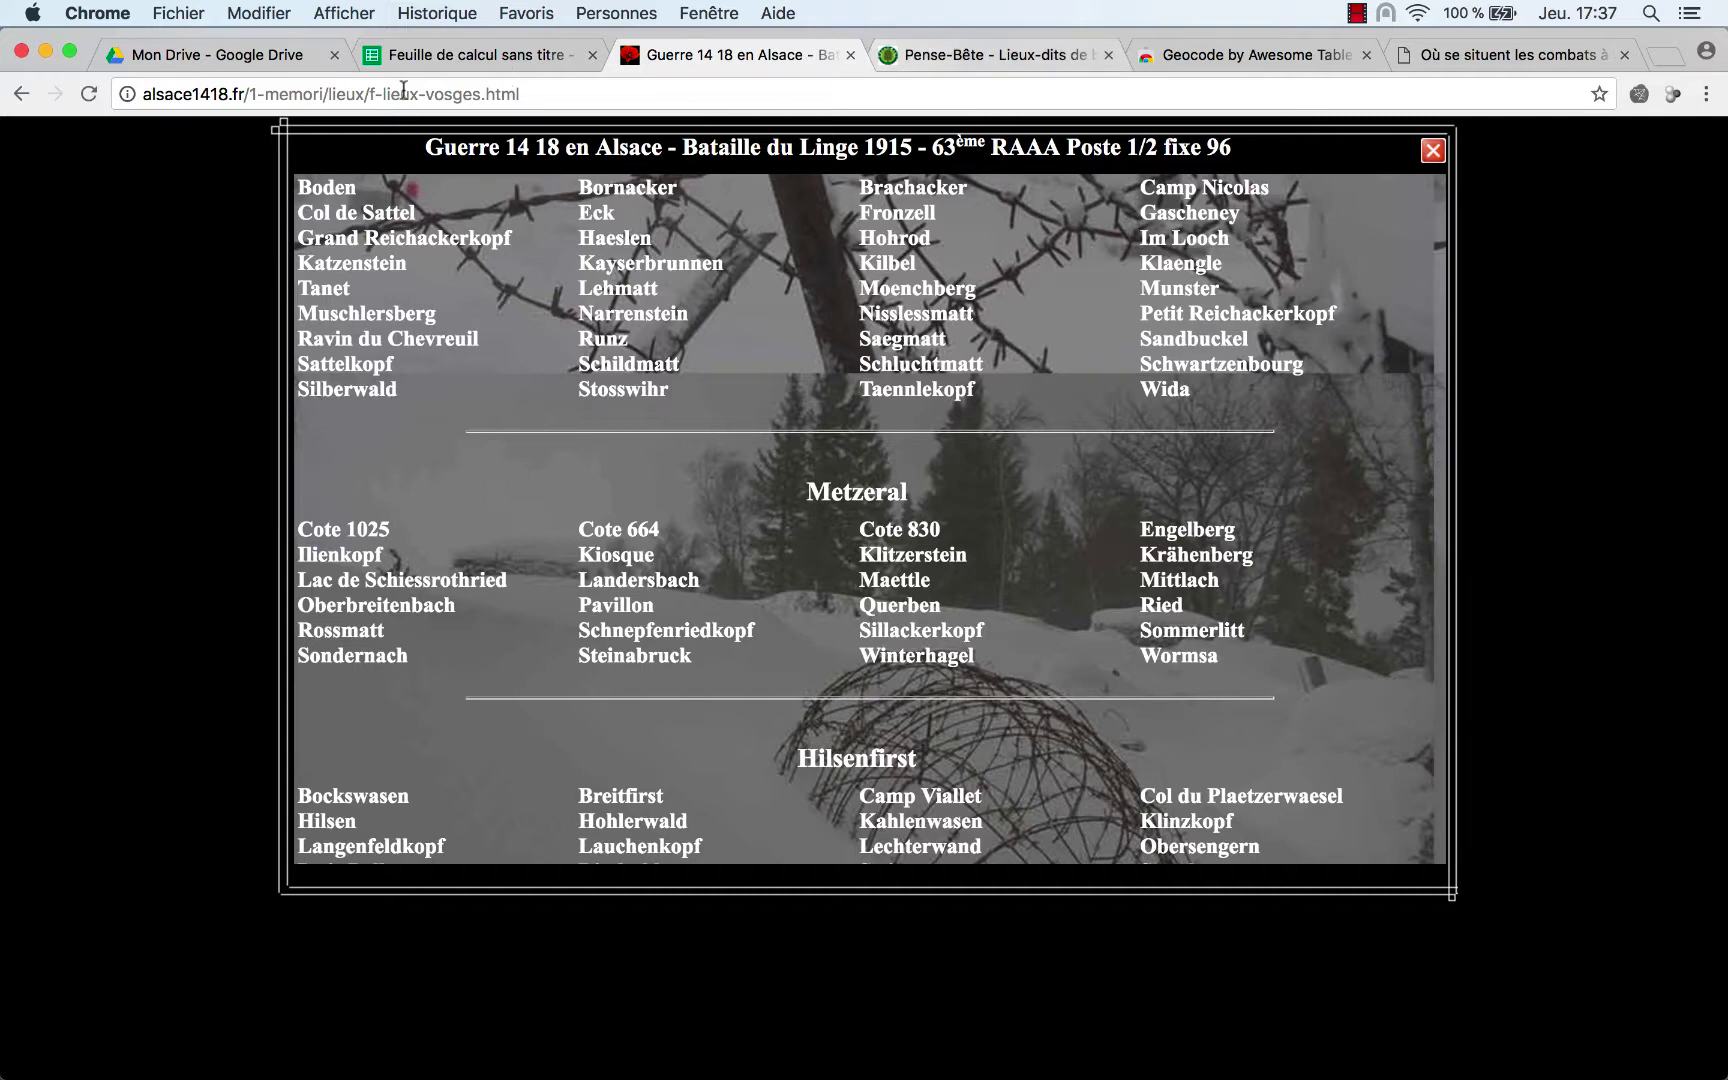
- Enter Metzeral as the death place in cell O12
left_click(441, 53)
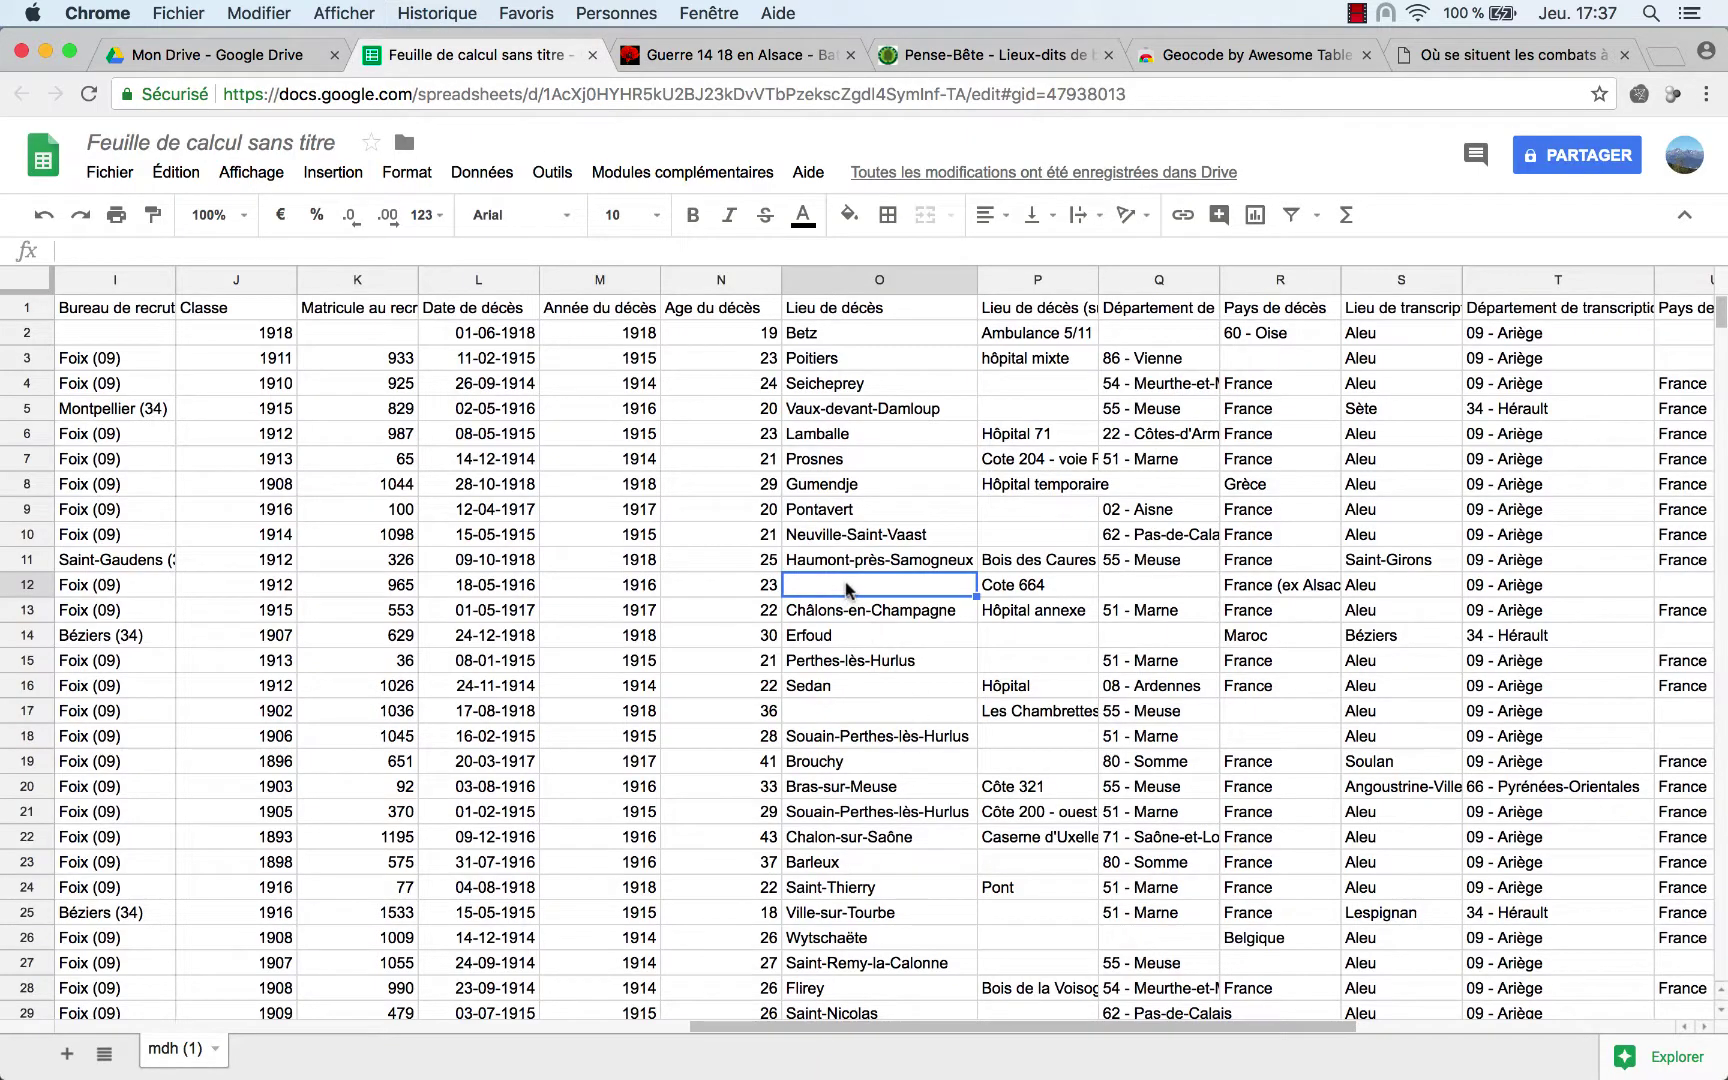
type("Met")
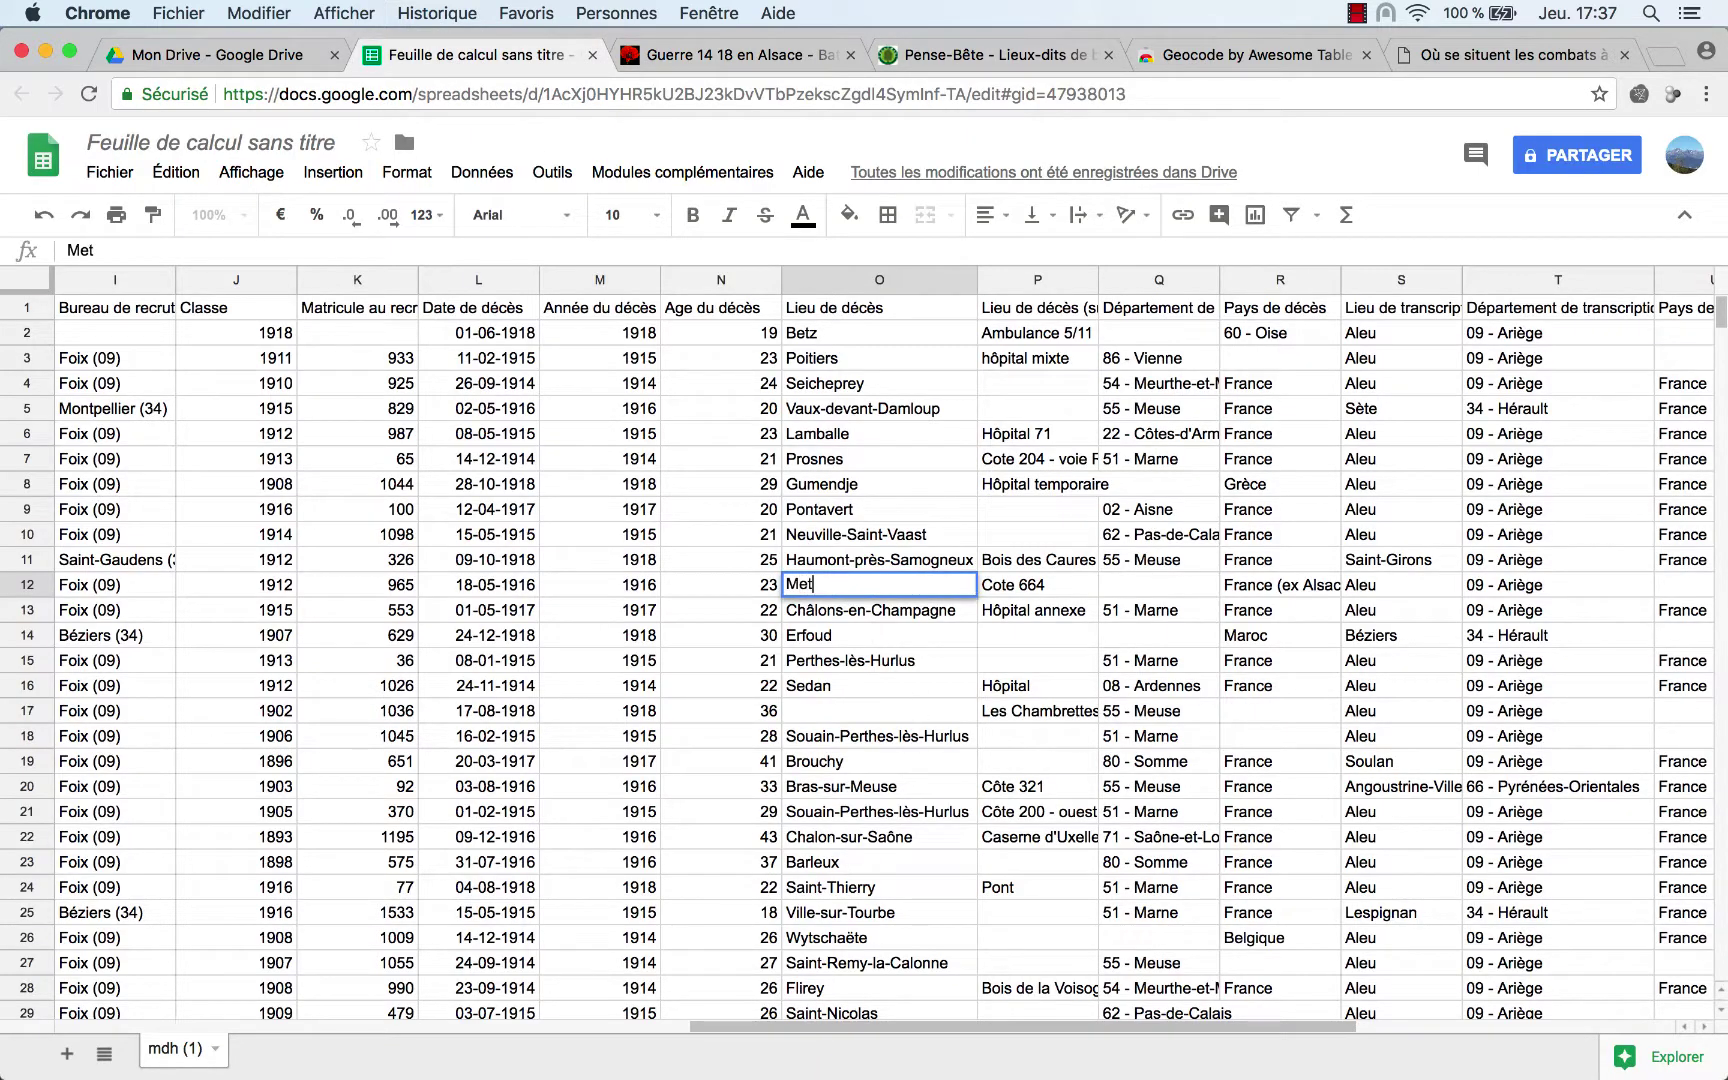
type("zeral")
left_click(838, 712)
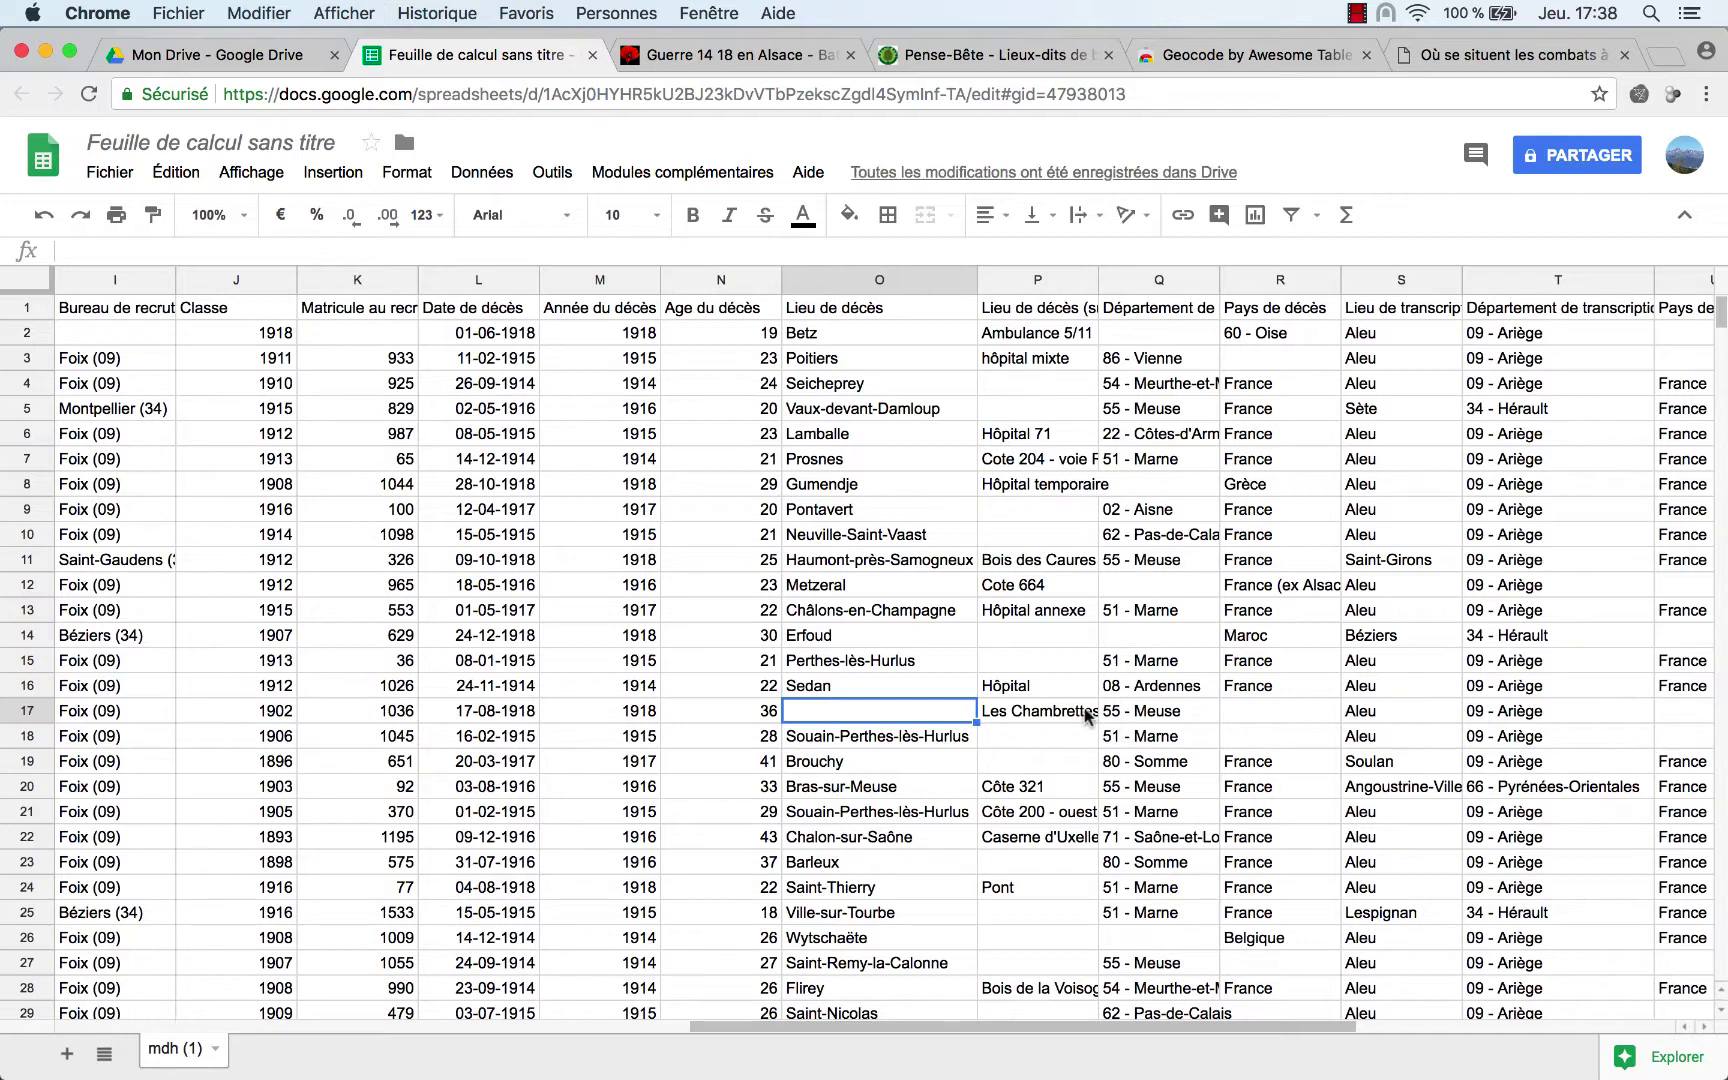
- Search Geneawiki for 'chambre' and record Ornes as the death place in O17
left_click(1000, 56)
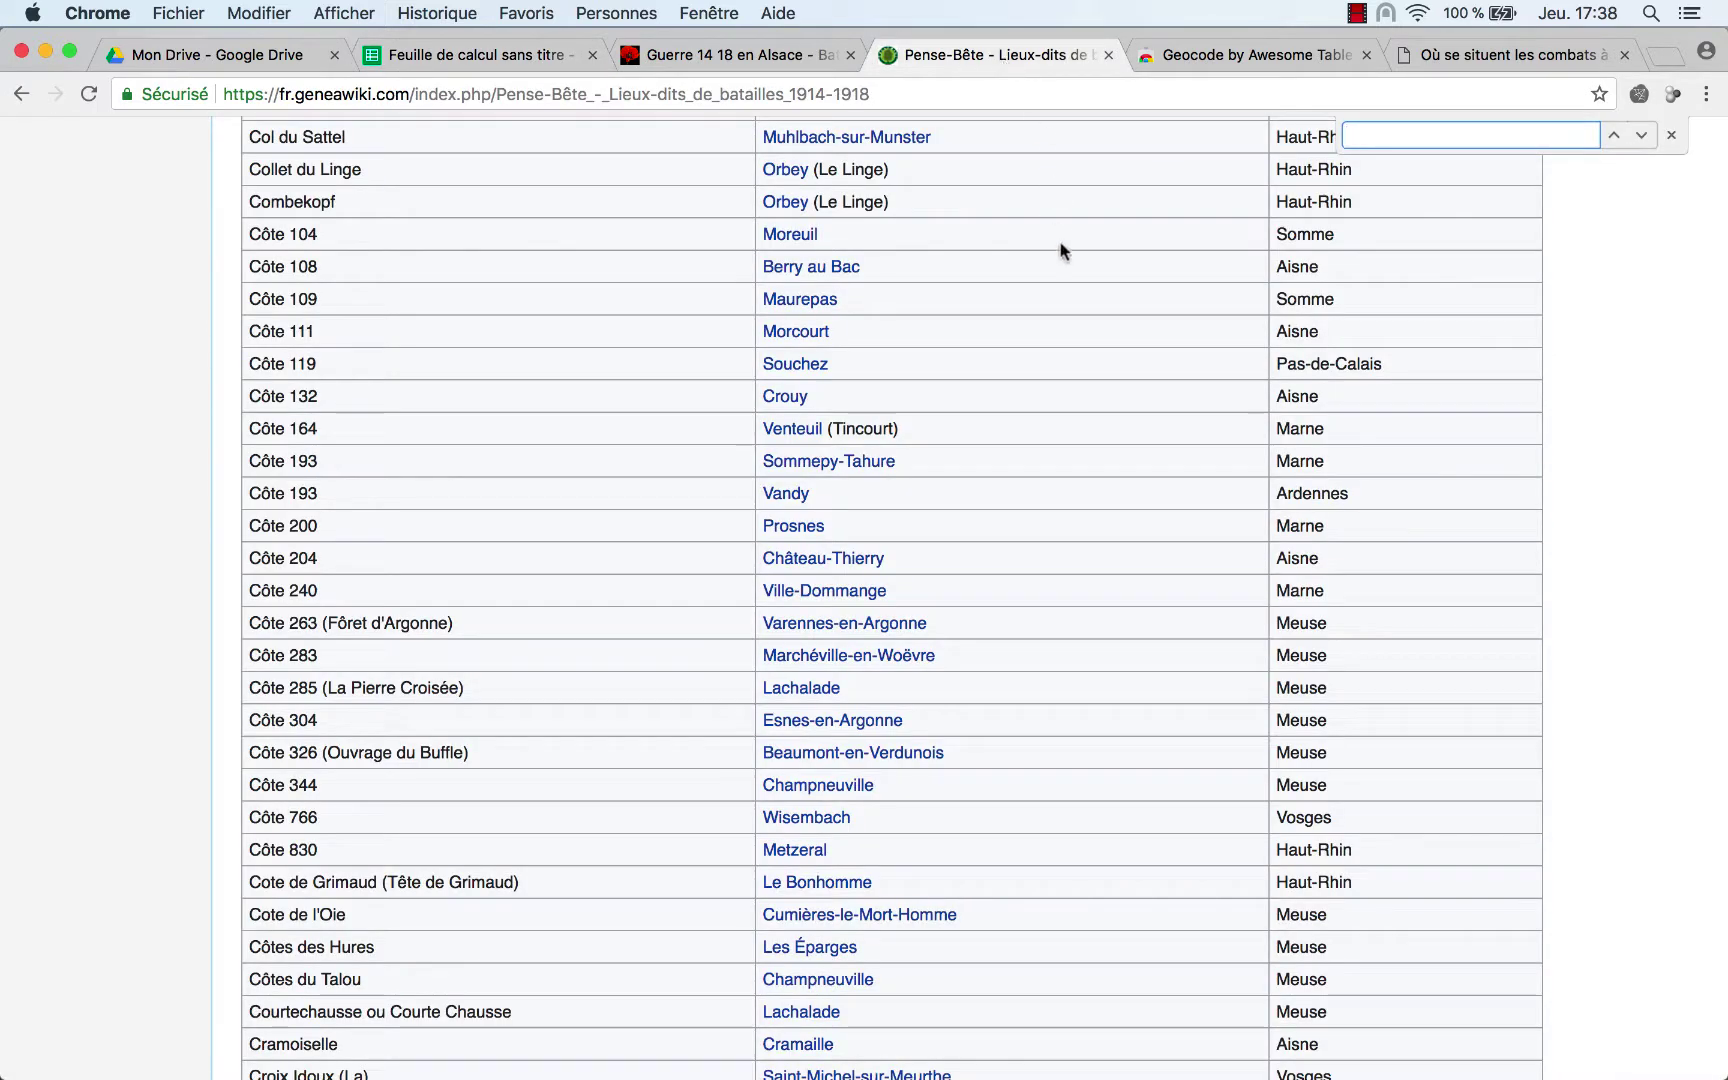
type("cham")
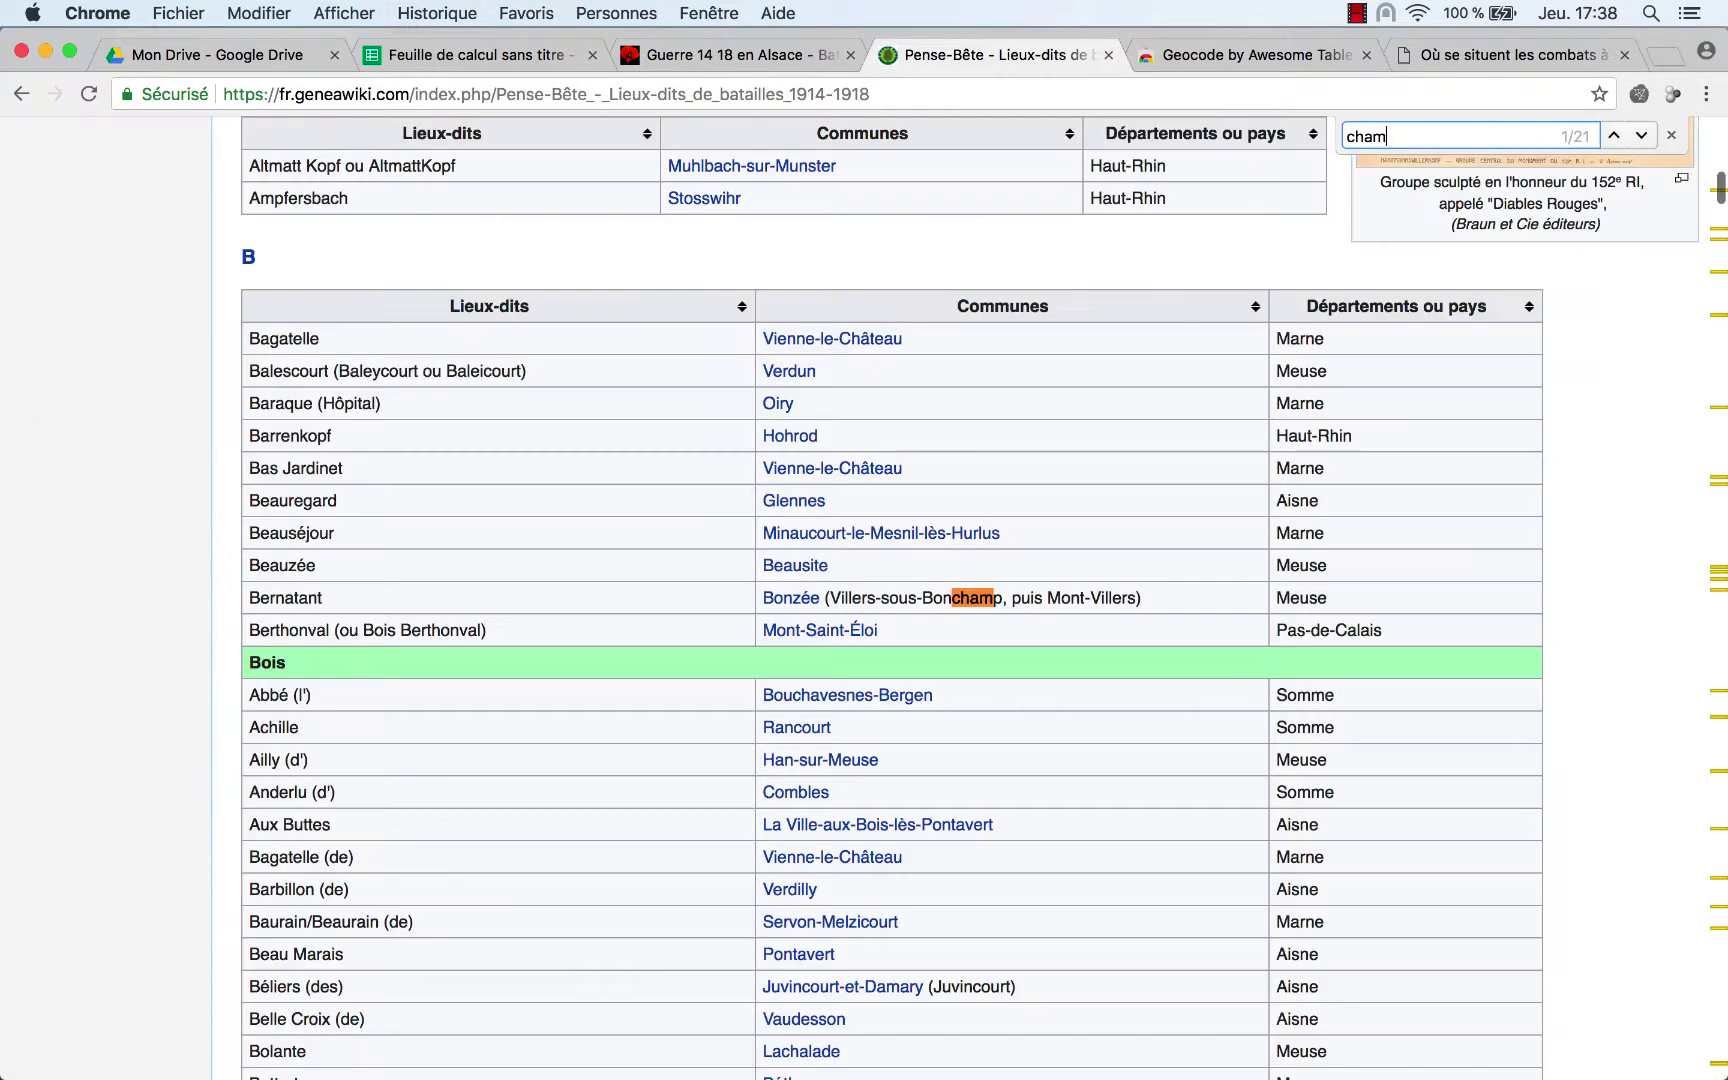
type("b")
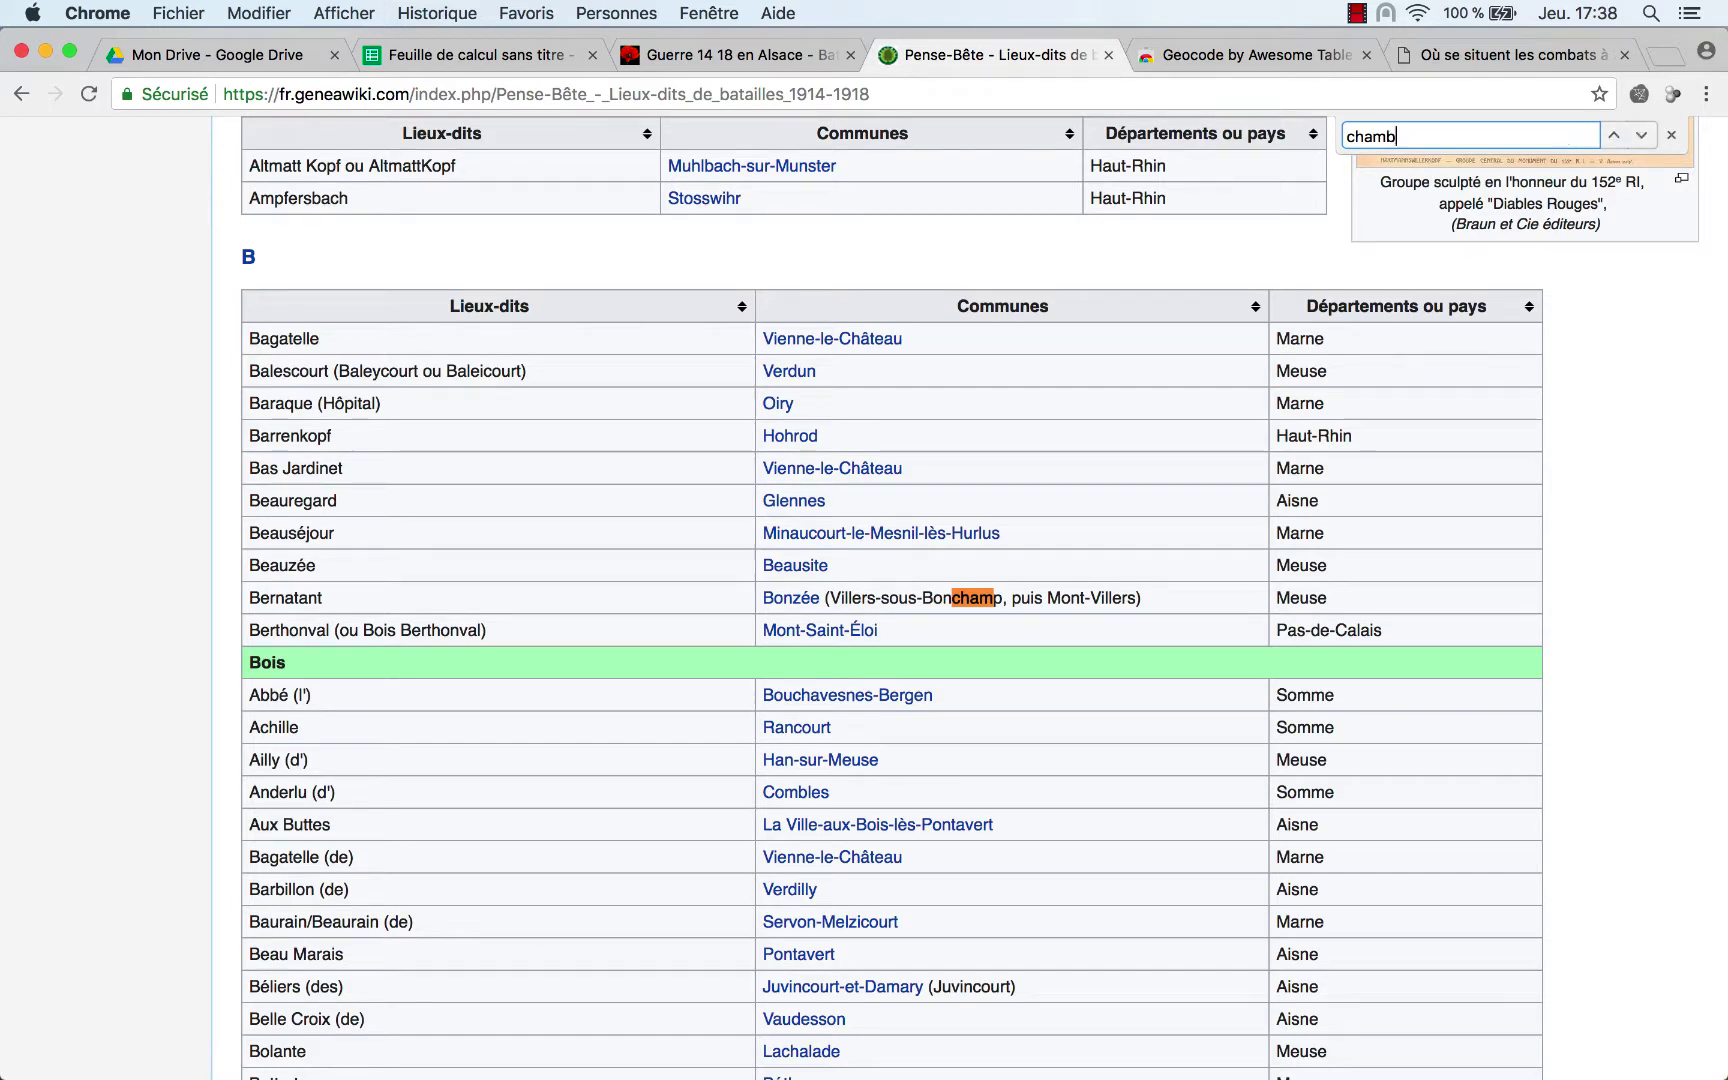
type("re")
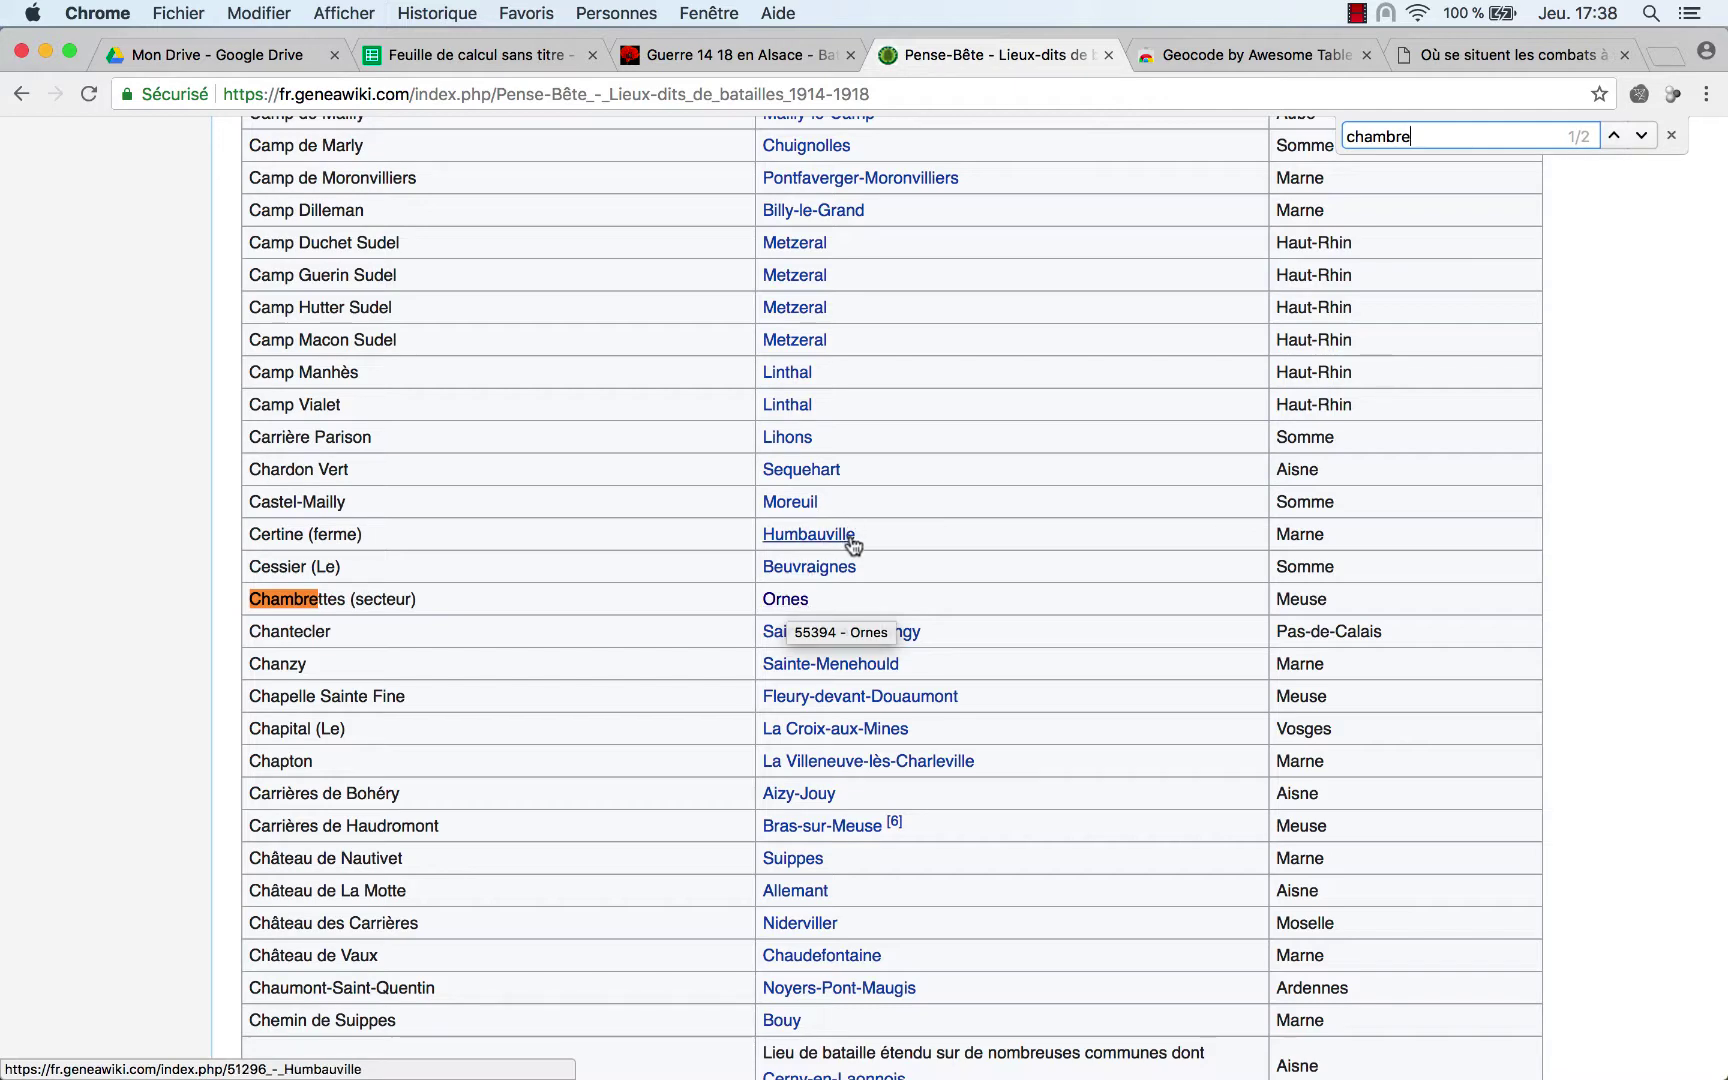
left_click(493, 60)
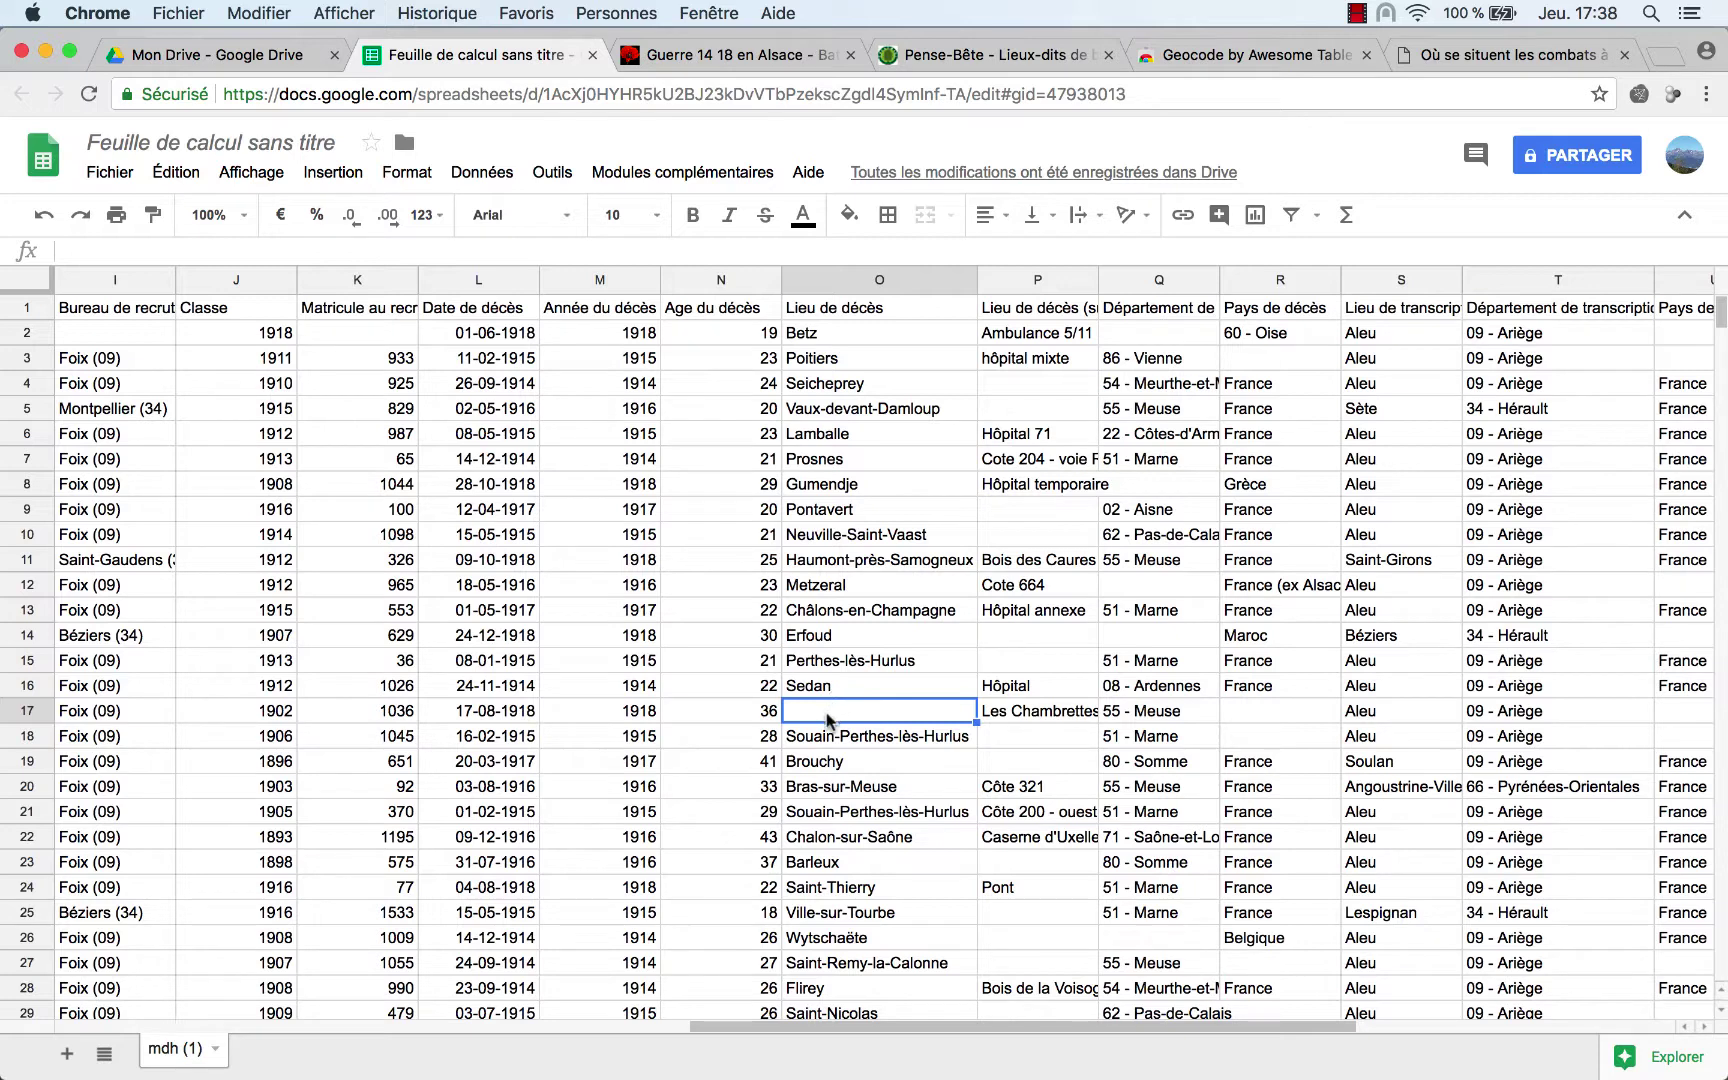
type("Ornes")
key("Return")
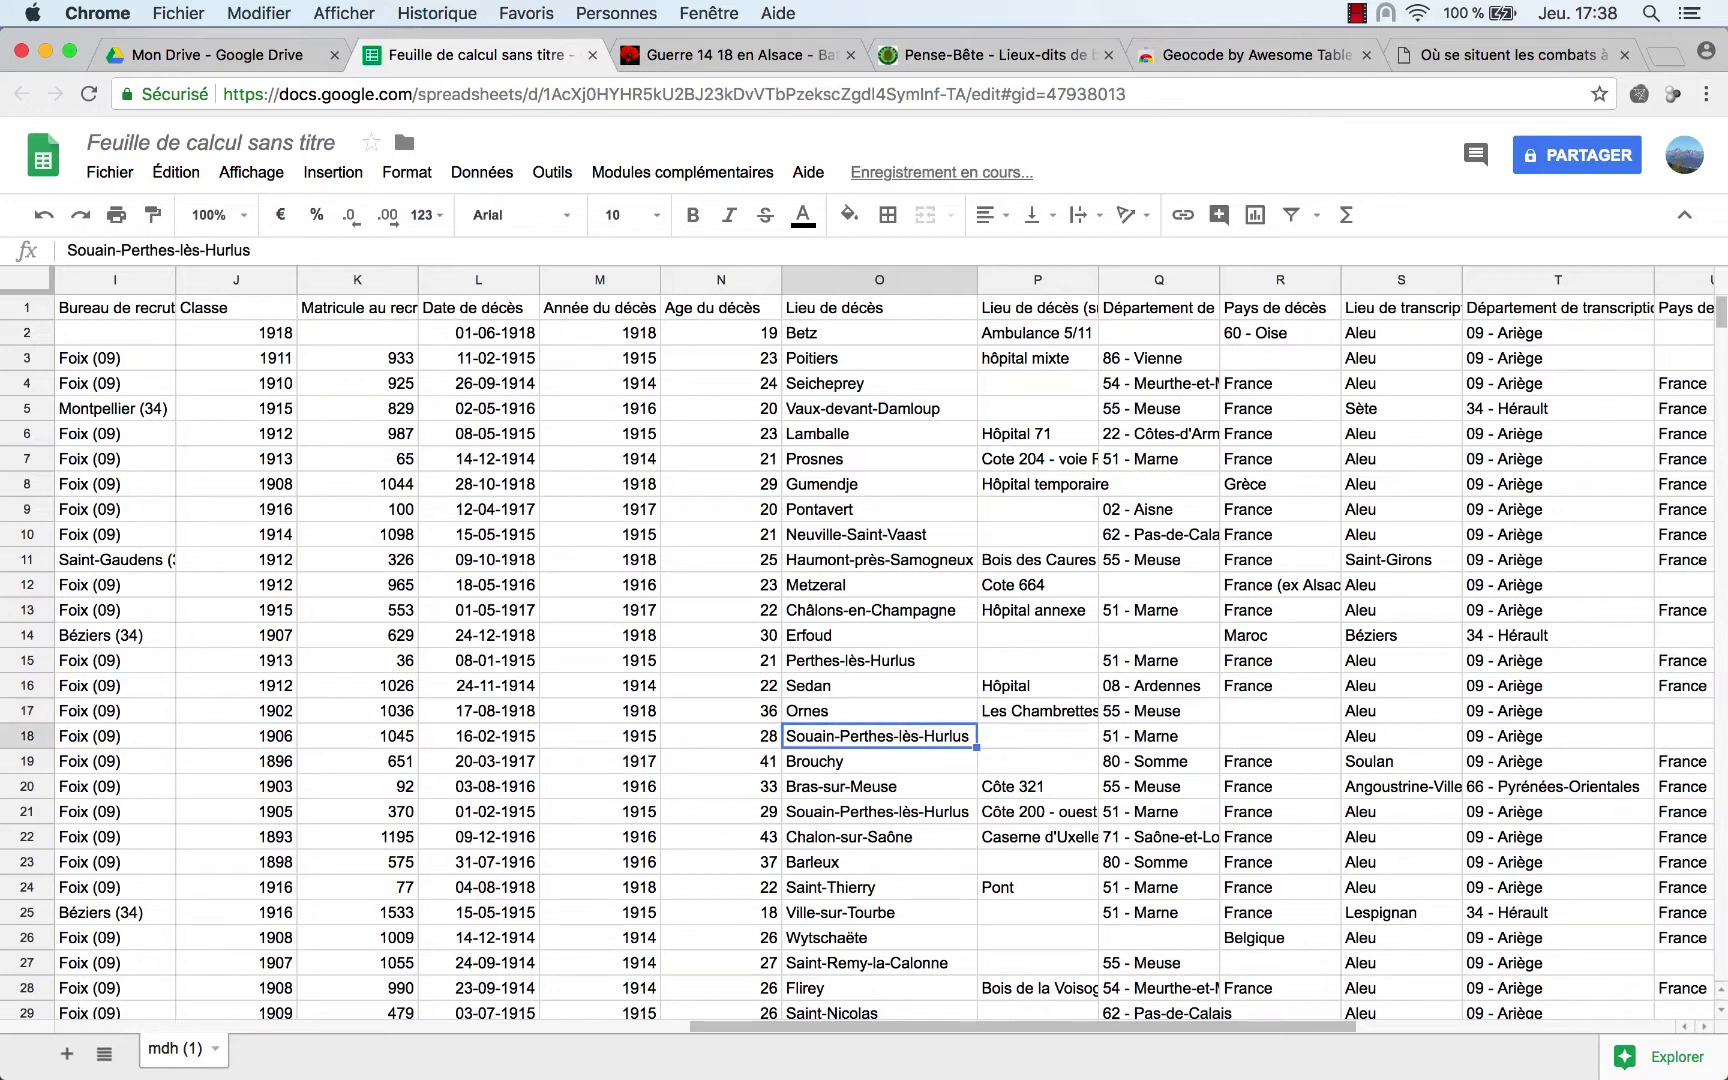
- Select the empty death-place cell O30 and bring back the Geneawiki place-name list
scroll(783, 928, "down", 2)
scroll(783, 928, "down", 2)
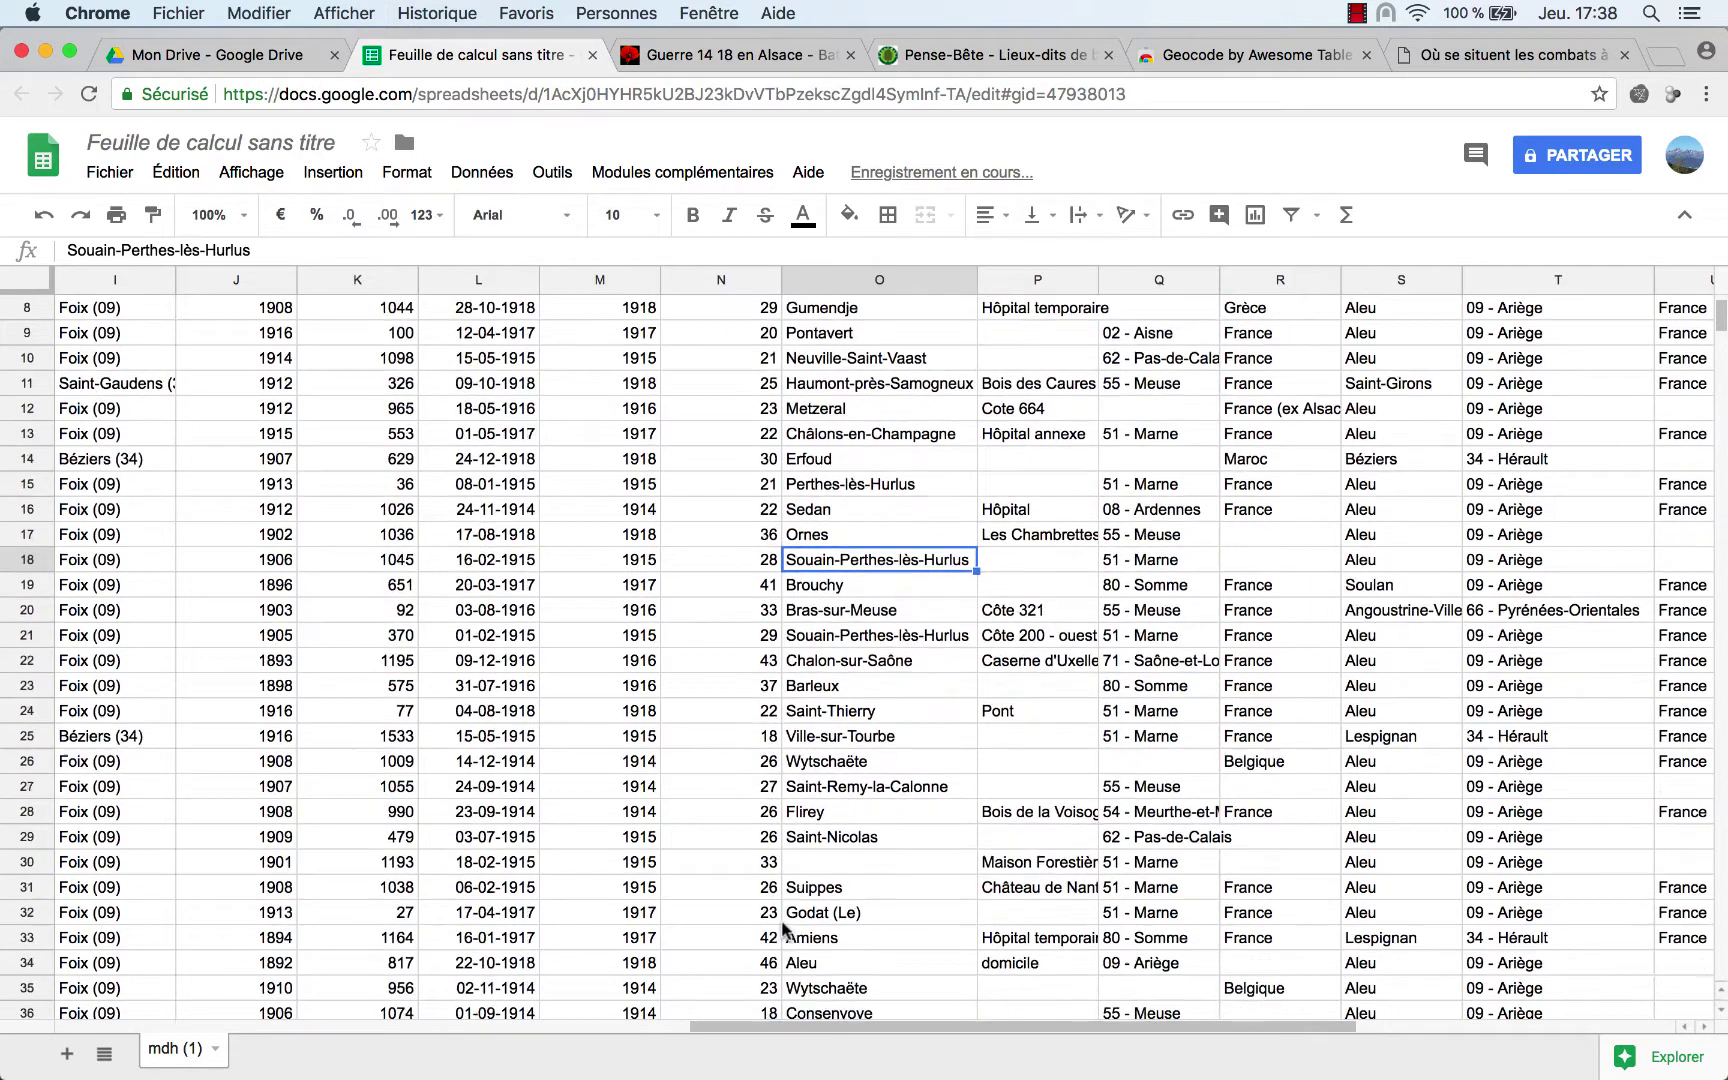
scroll(783, 928, "down", 1)
left_click(865, 840)
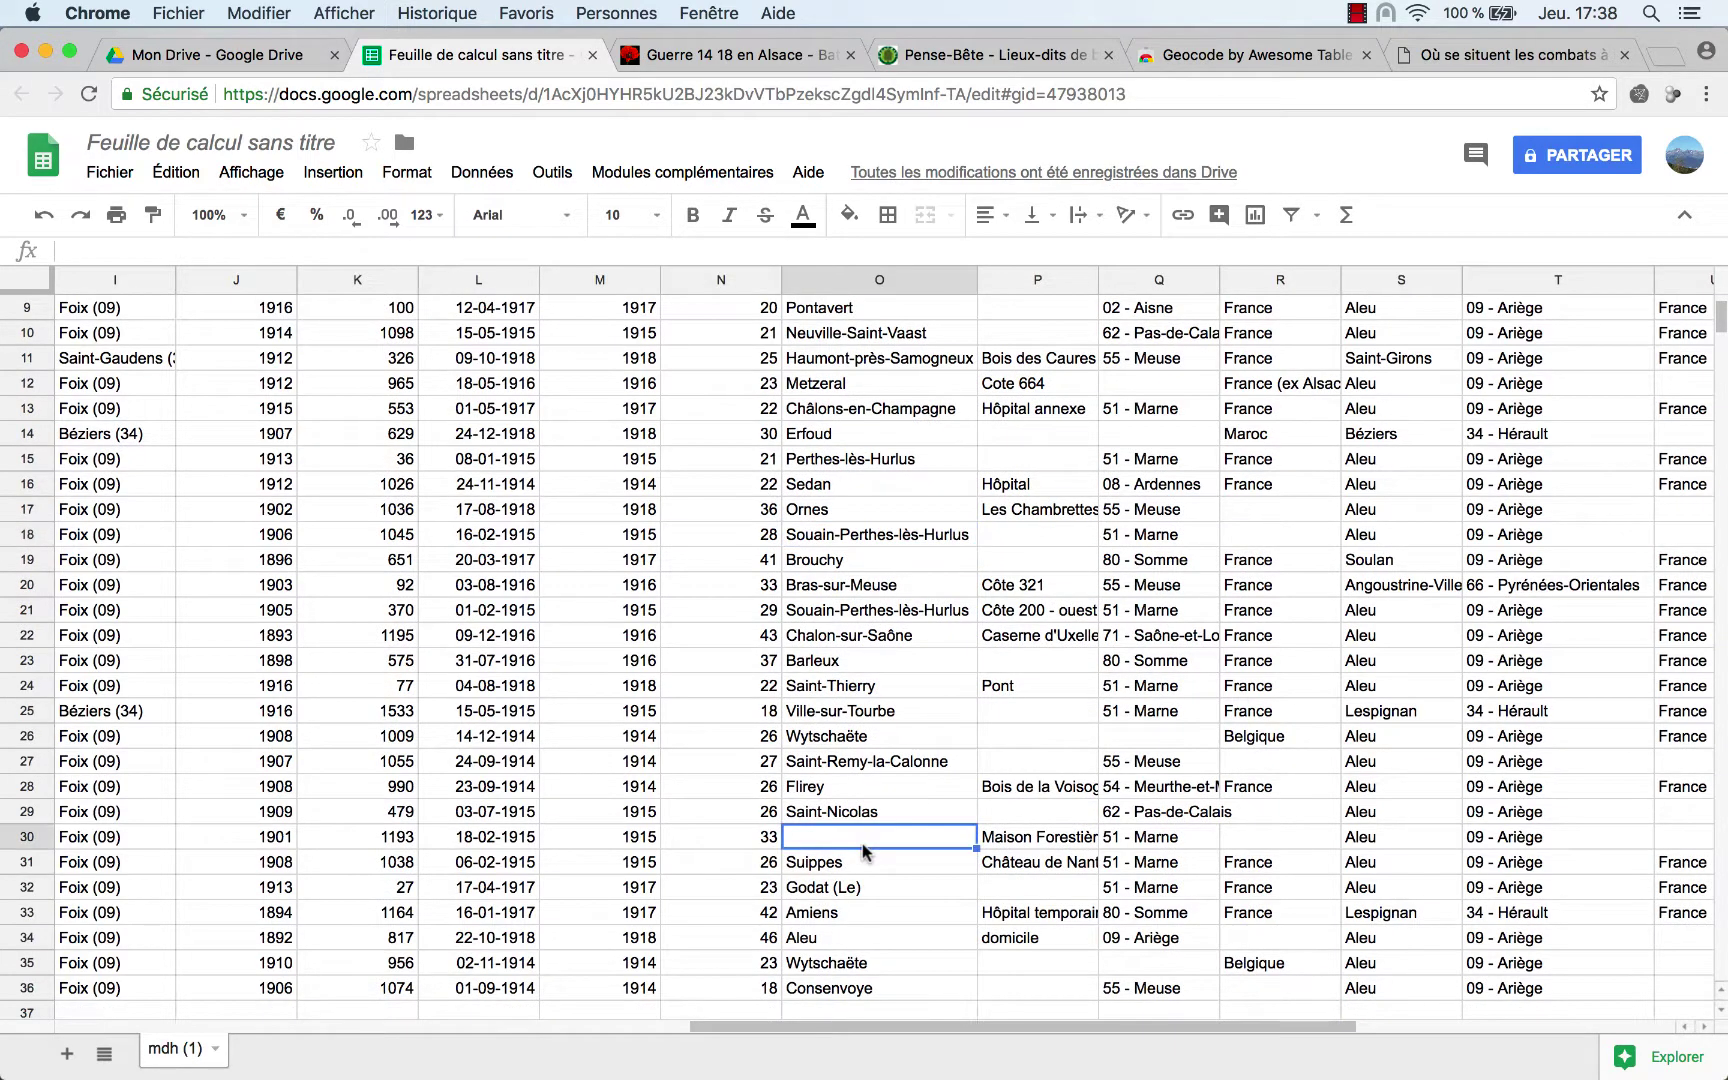
left_click(958, 58)
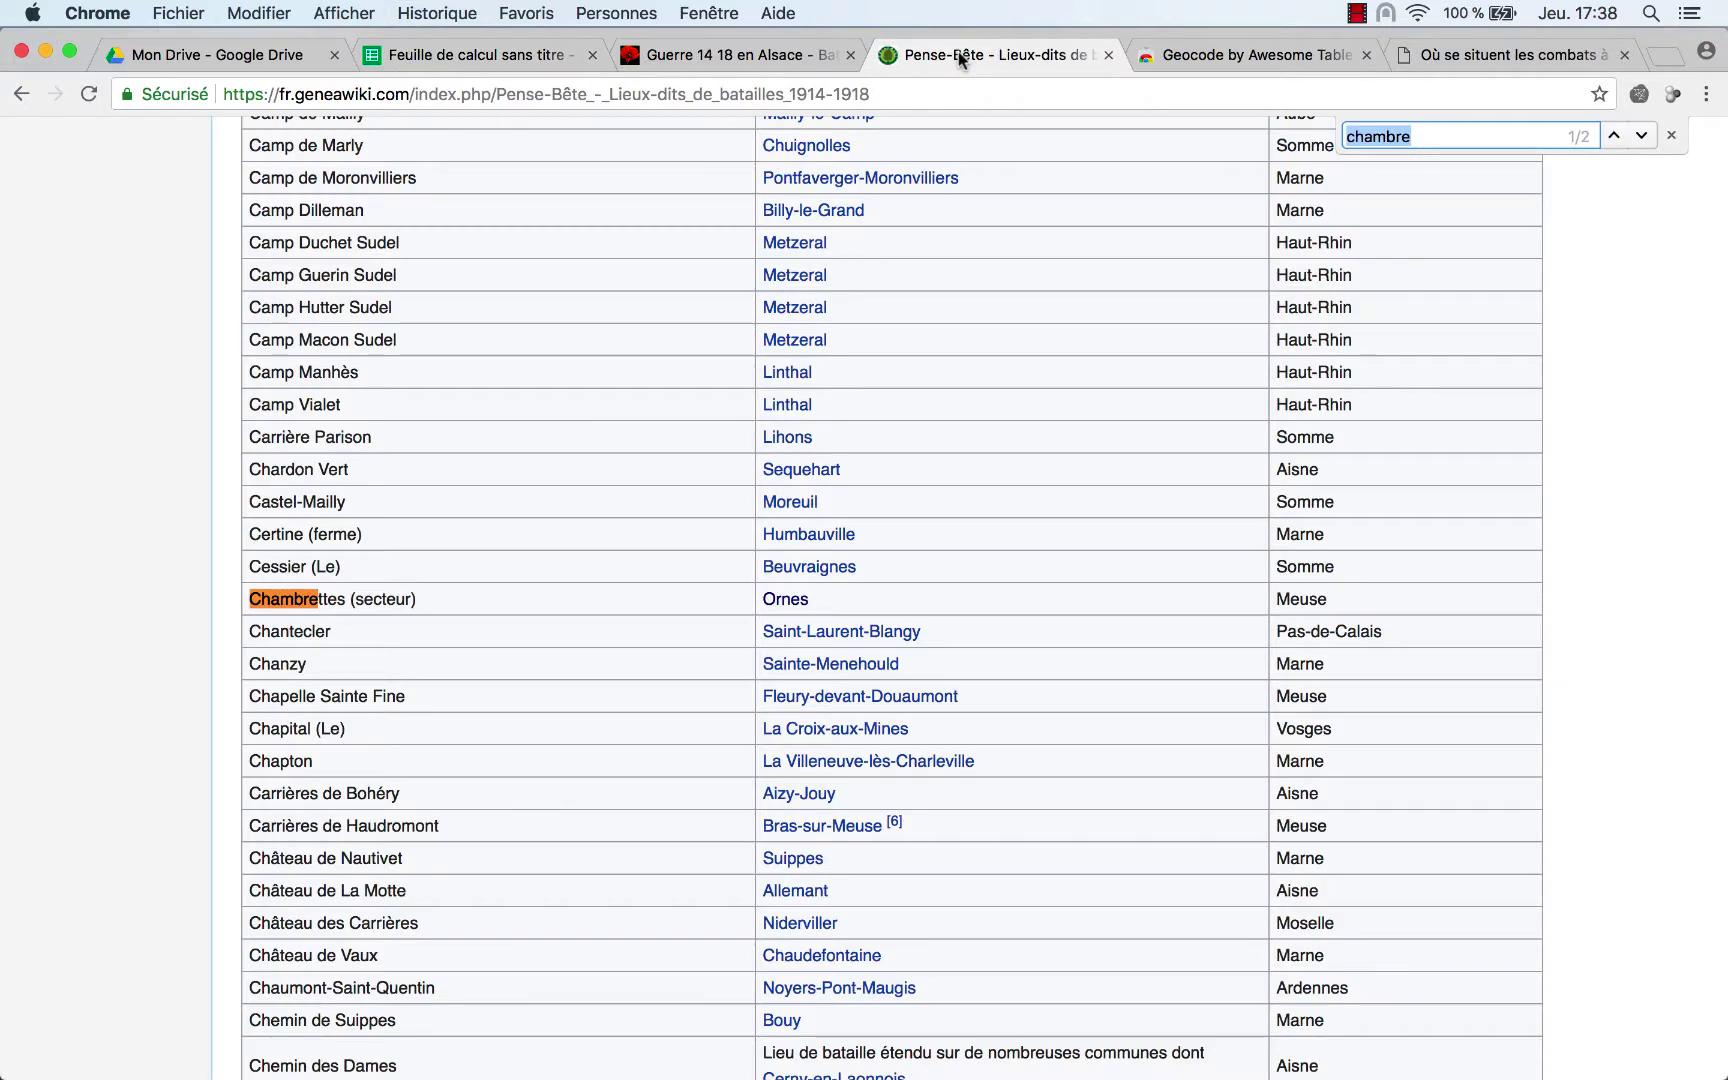
- Read the Pages 14-18 forum thread on Maison Forestière and copy 'Perthes'
left_click(1519, 56)
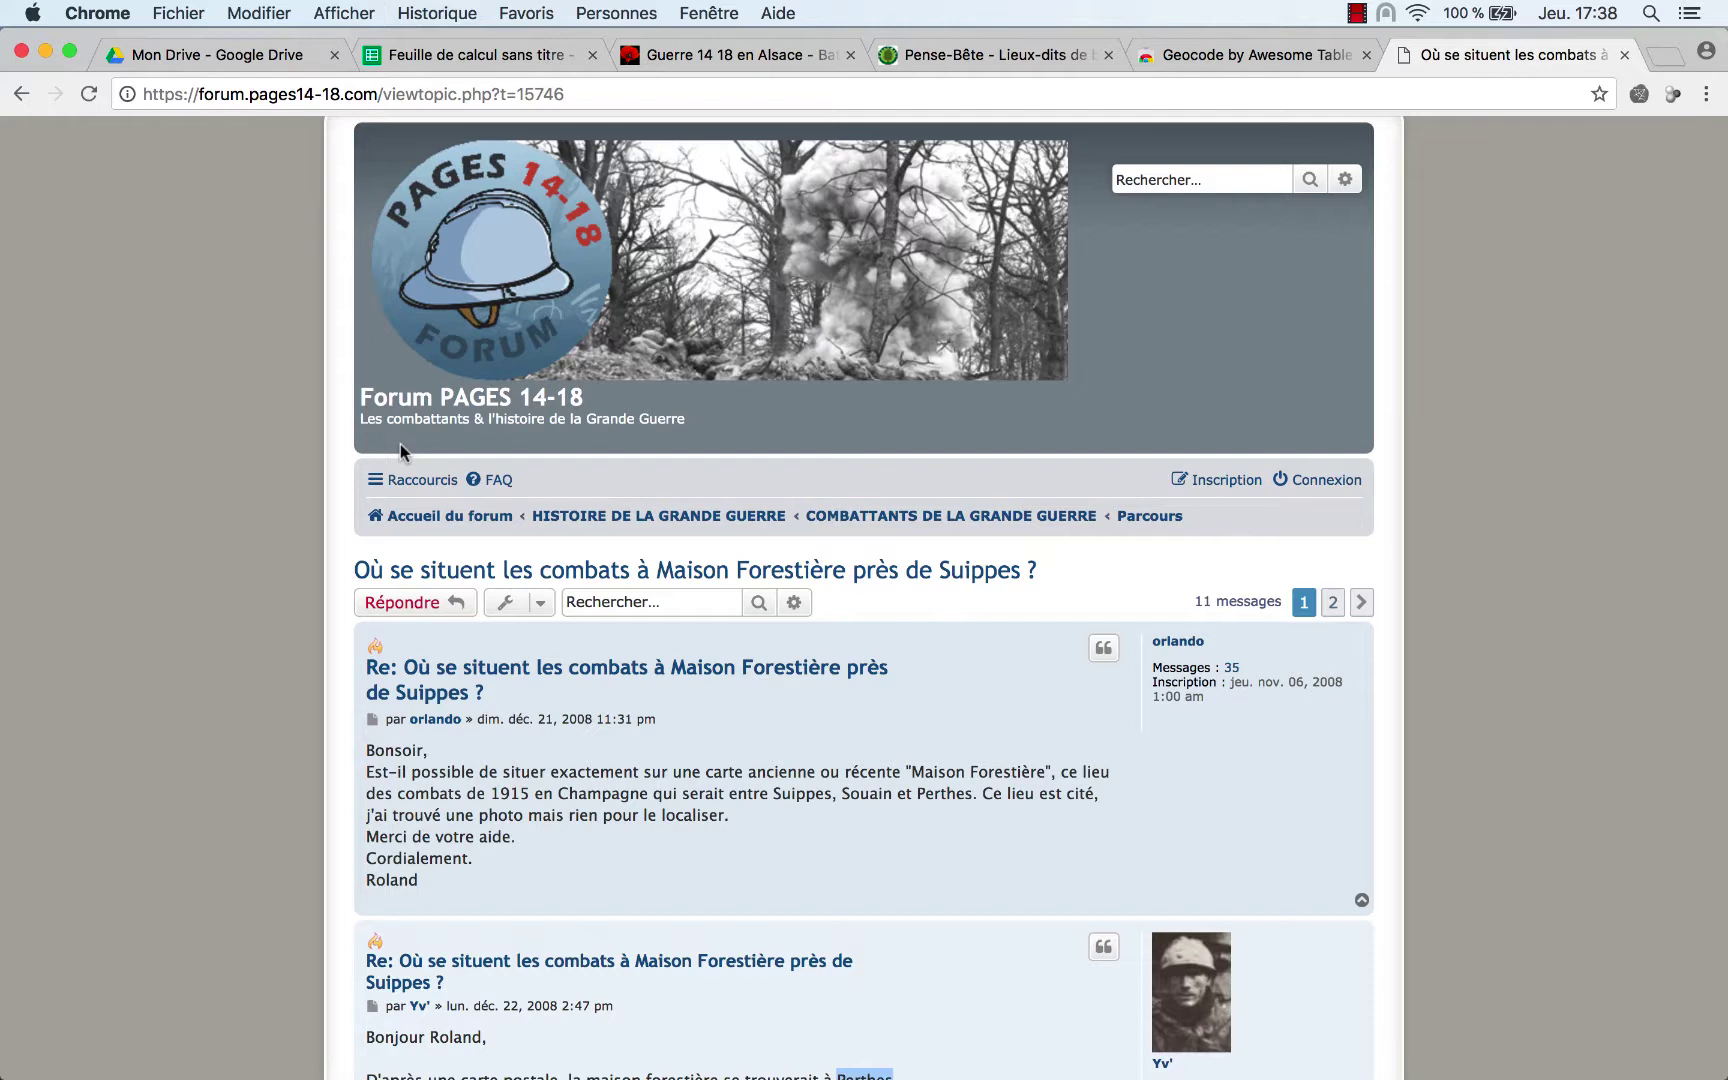
scroll(400, 446, "down", 3)
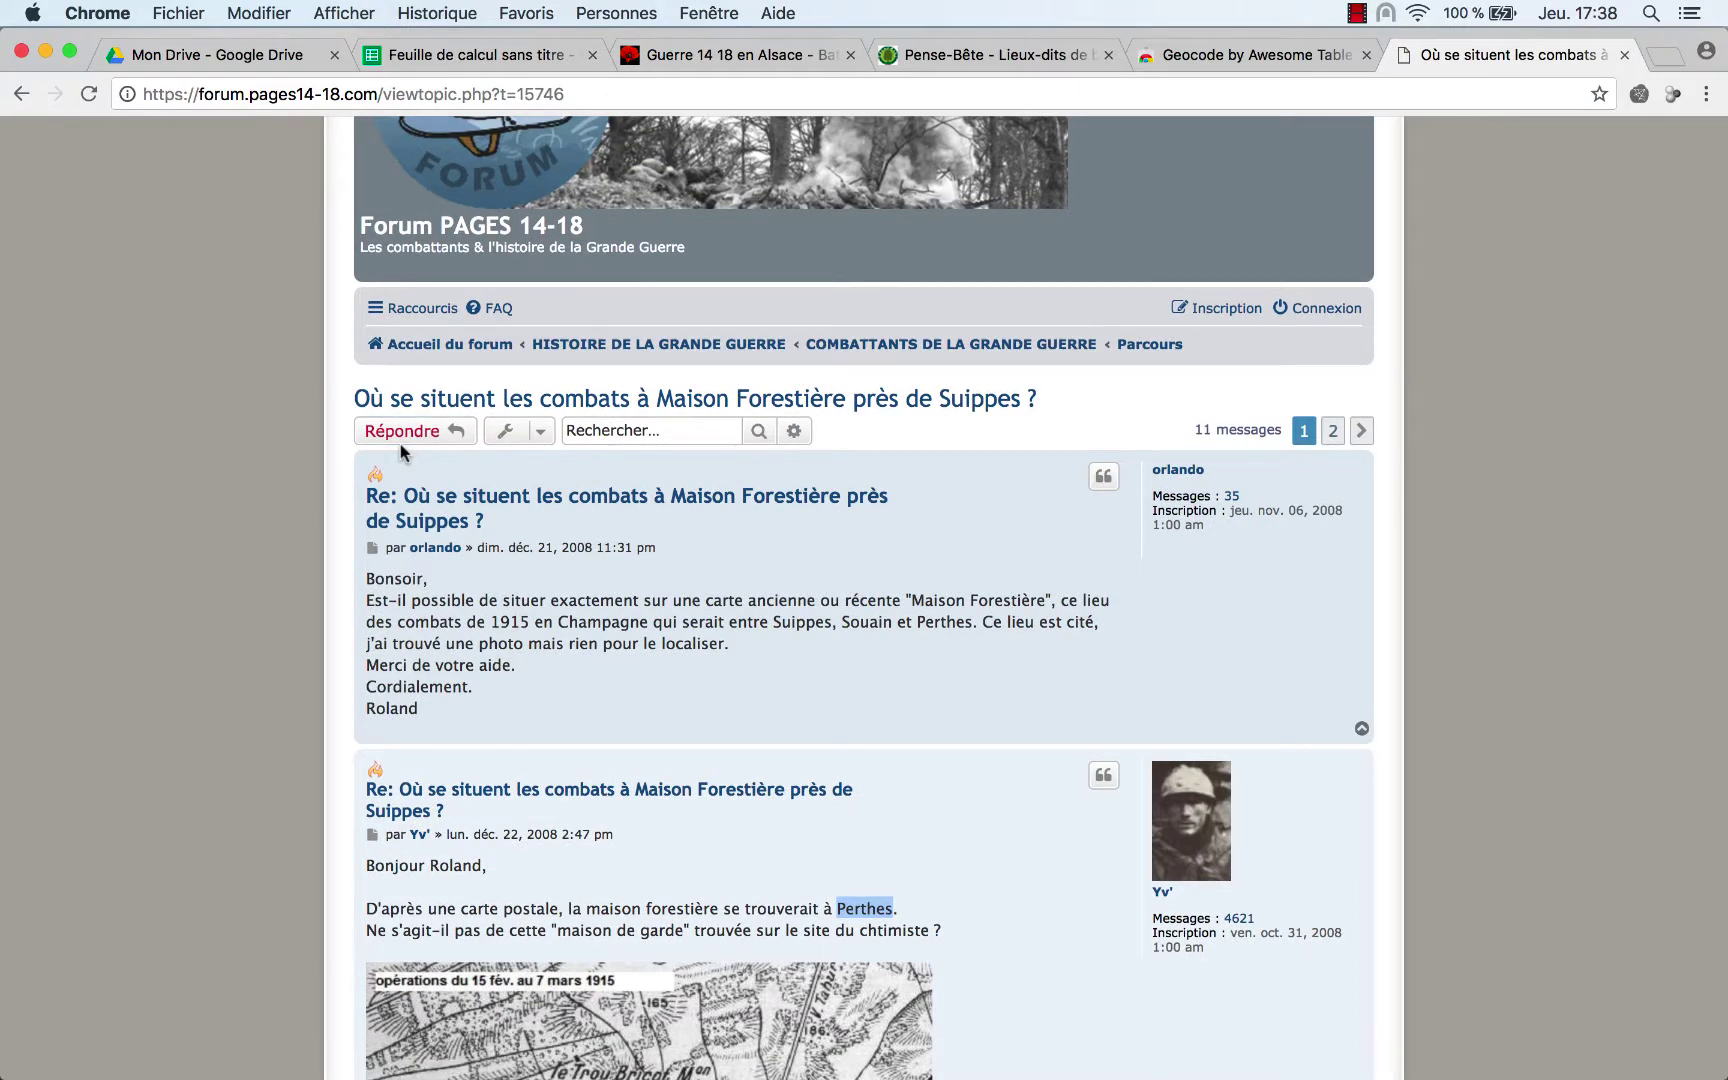
scroll(400, 450, "down", 5)
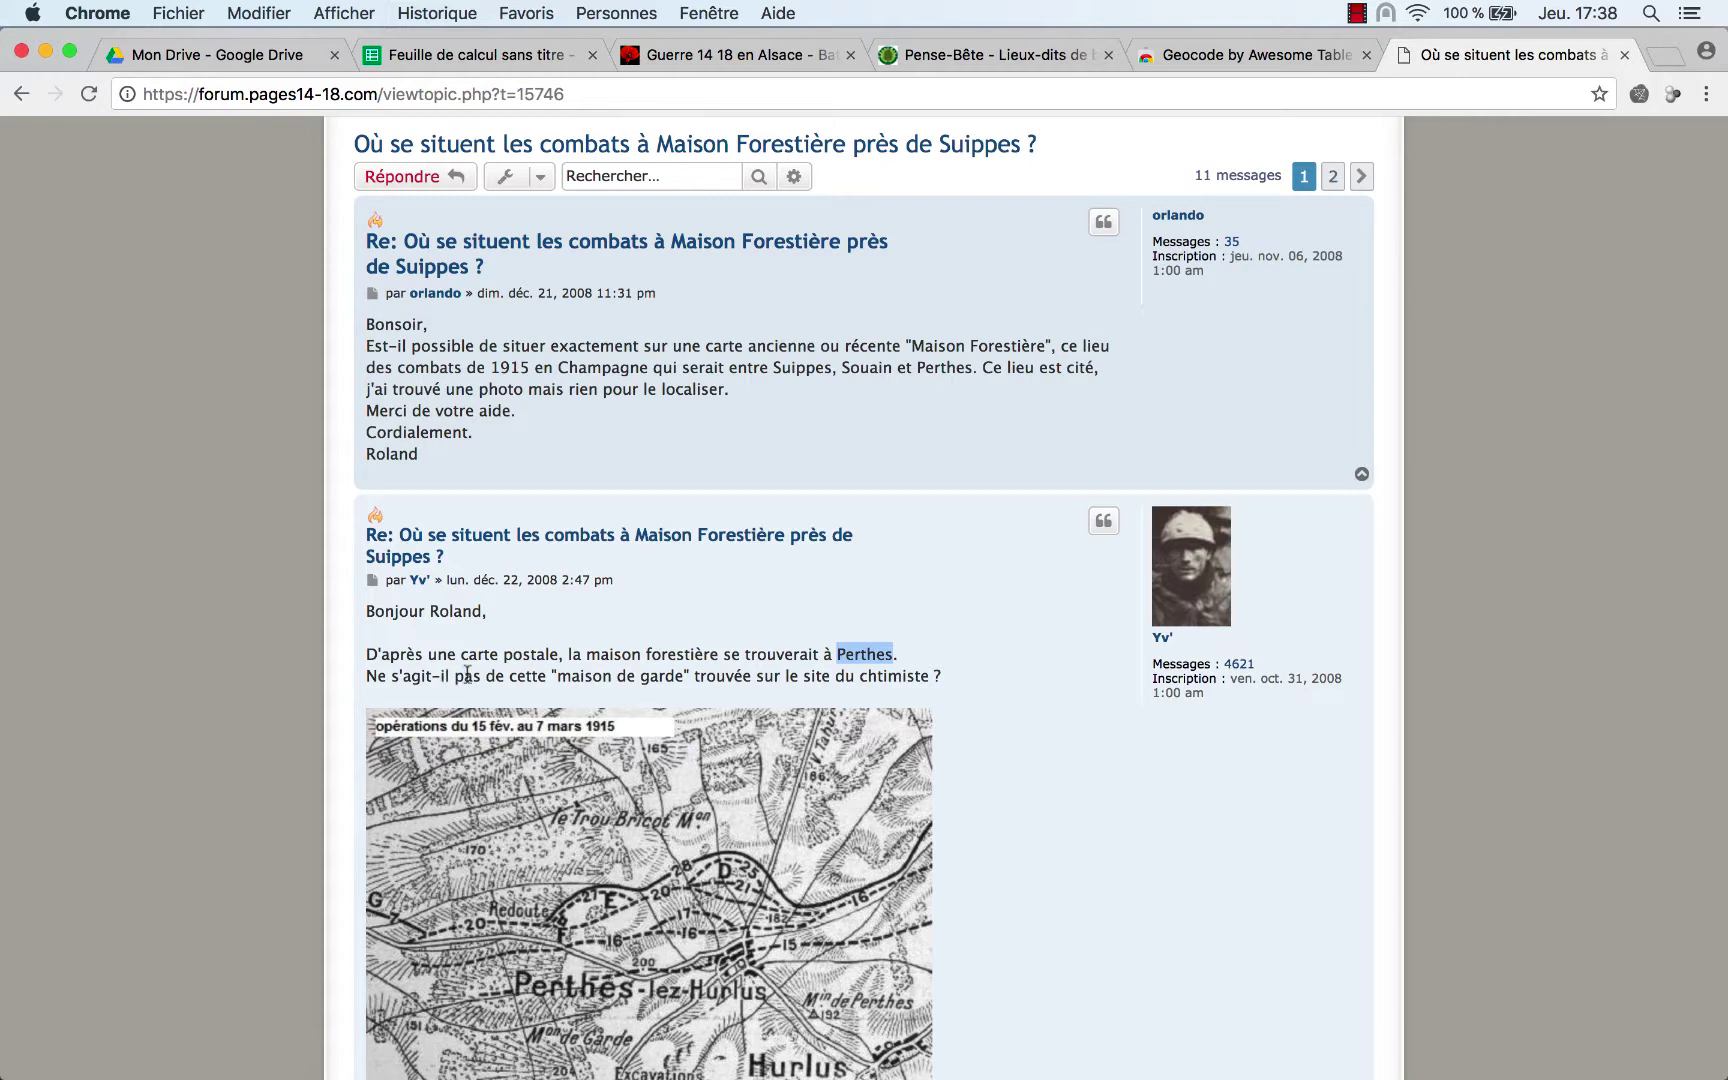
scroll(660, 636, "down", 1)
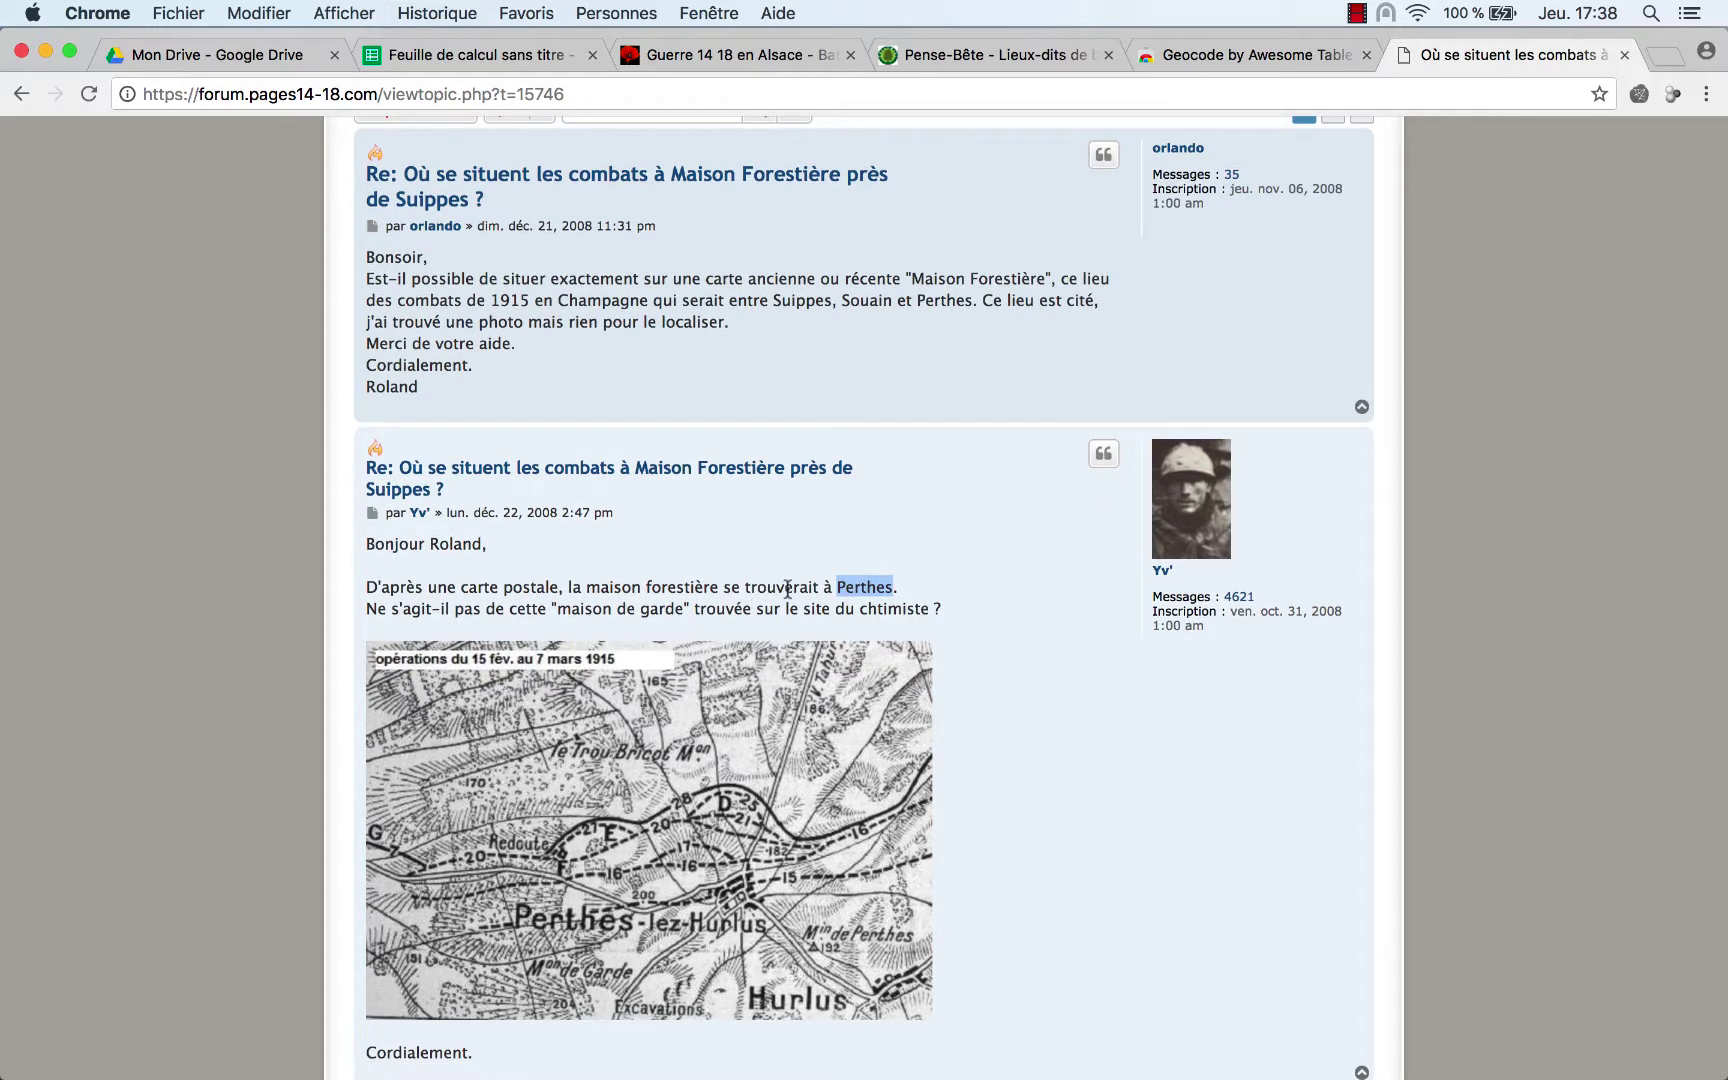
key("super+c")
- Paste Perthes into cell O30 and scroll through the death-place column to check it
left_click(520, 62)
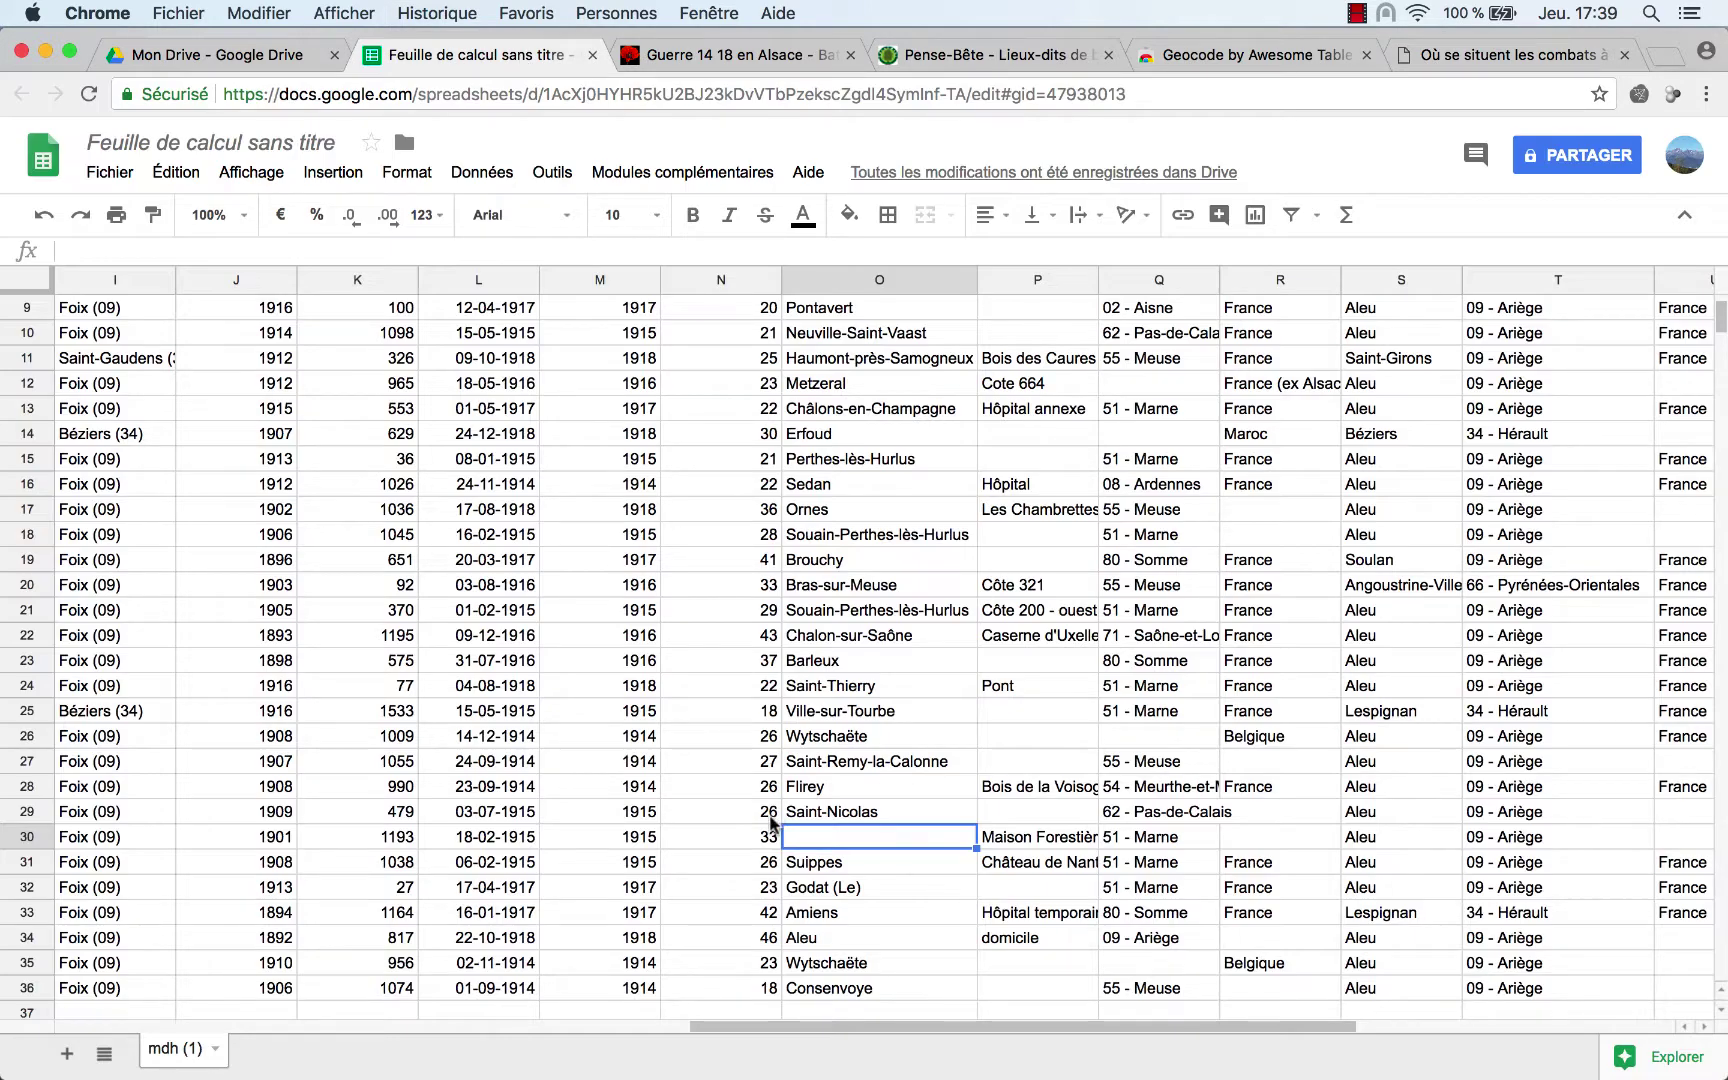
key("super+v")
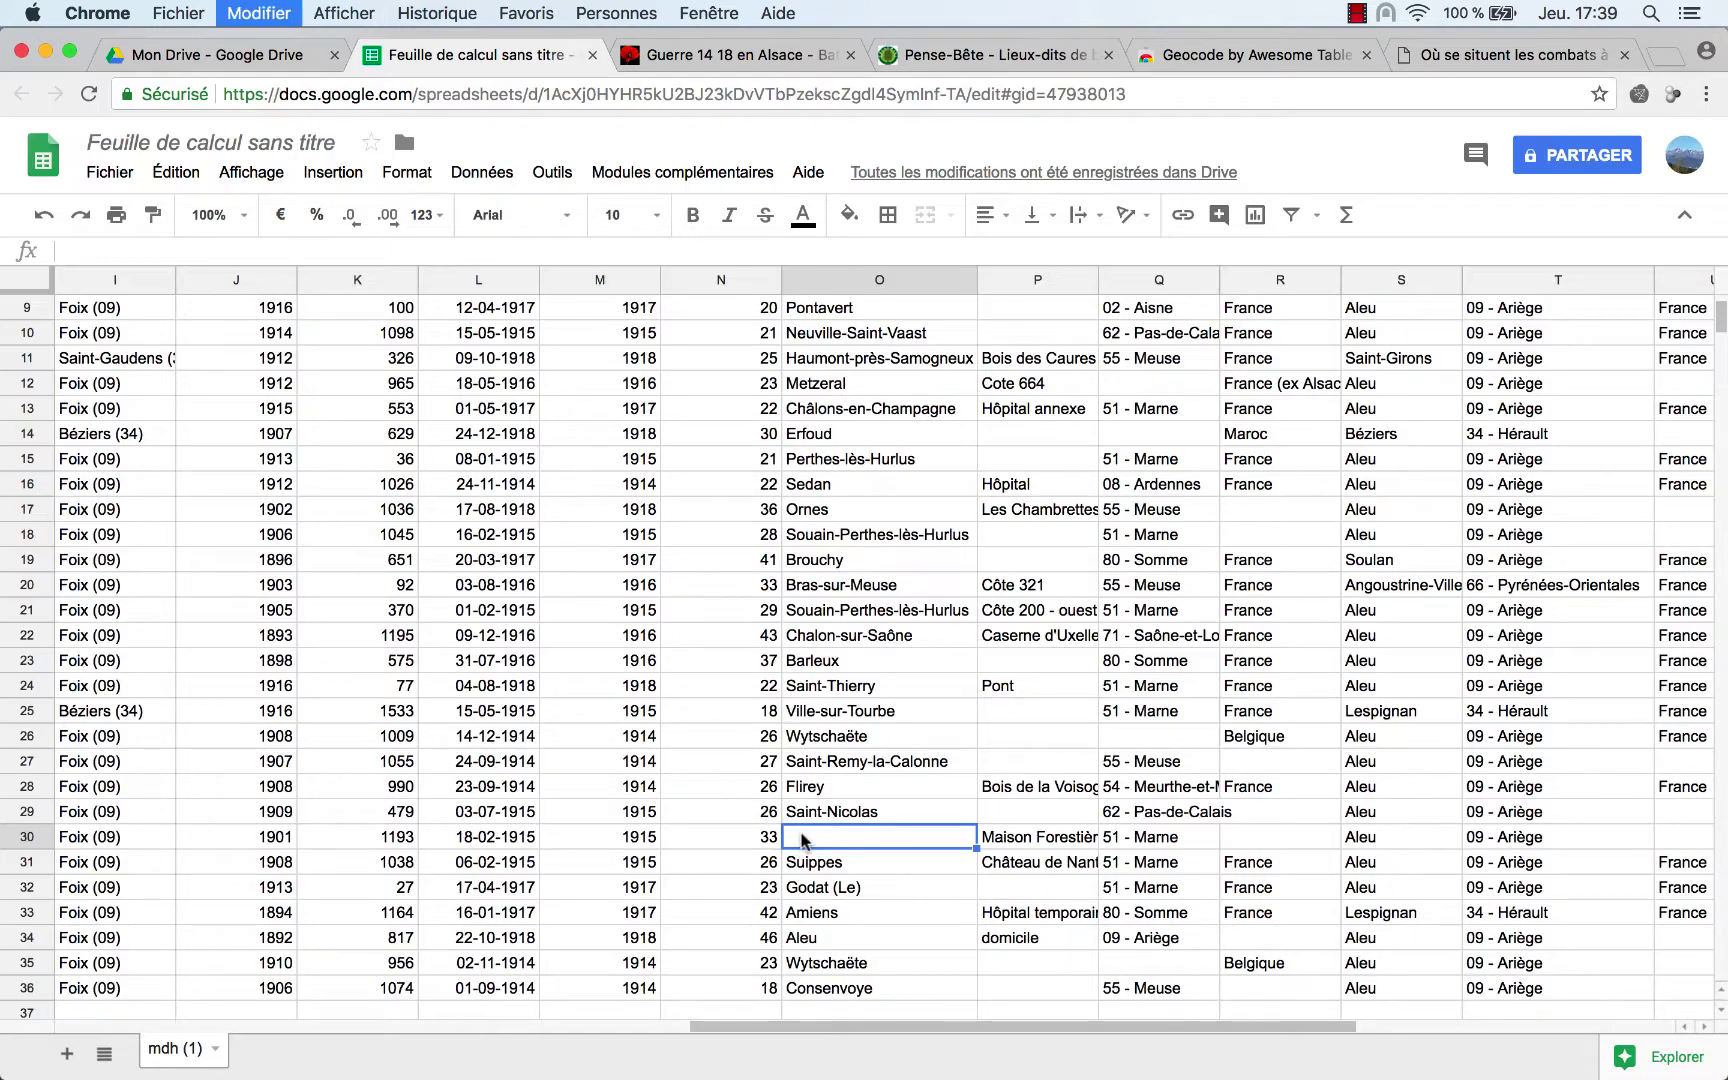
scroll(893, 752, "down", 4)
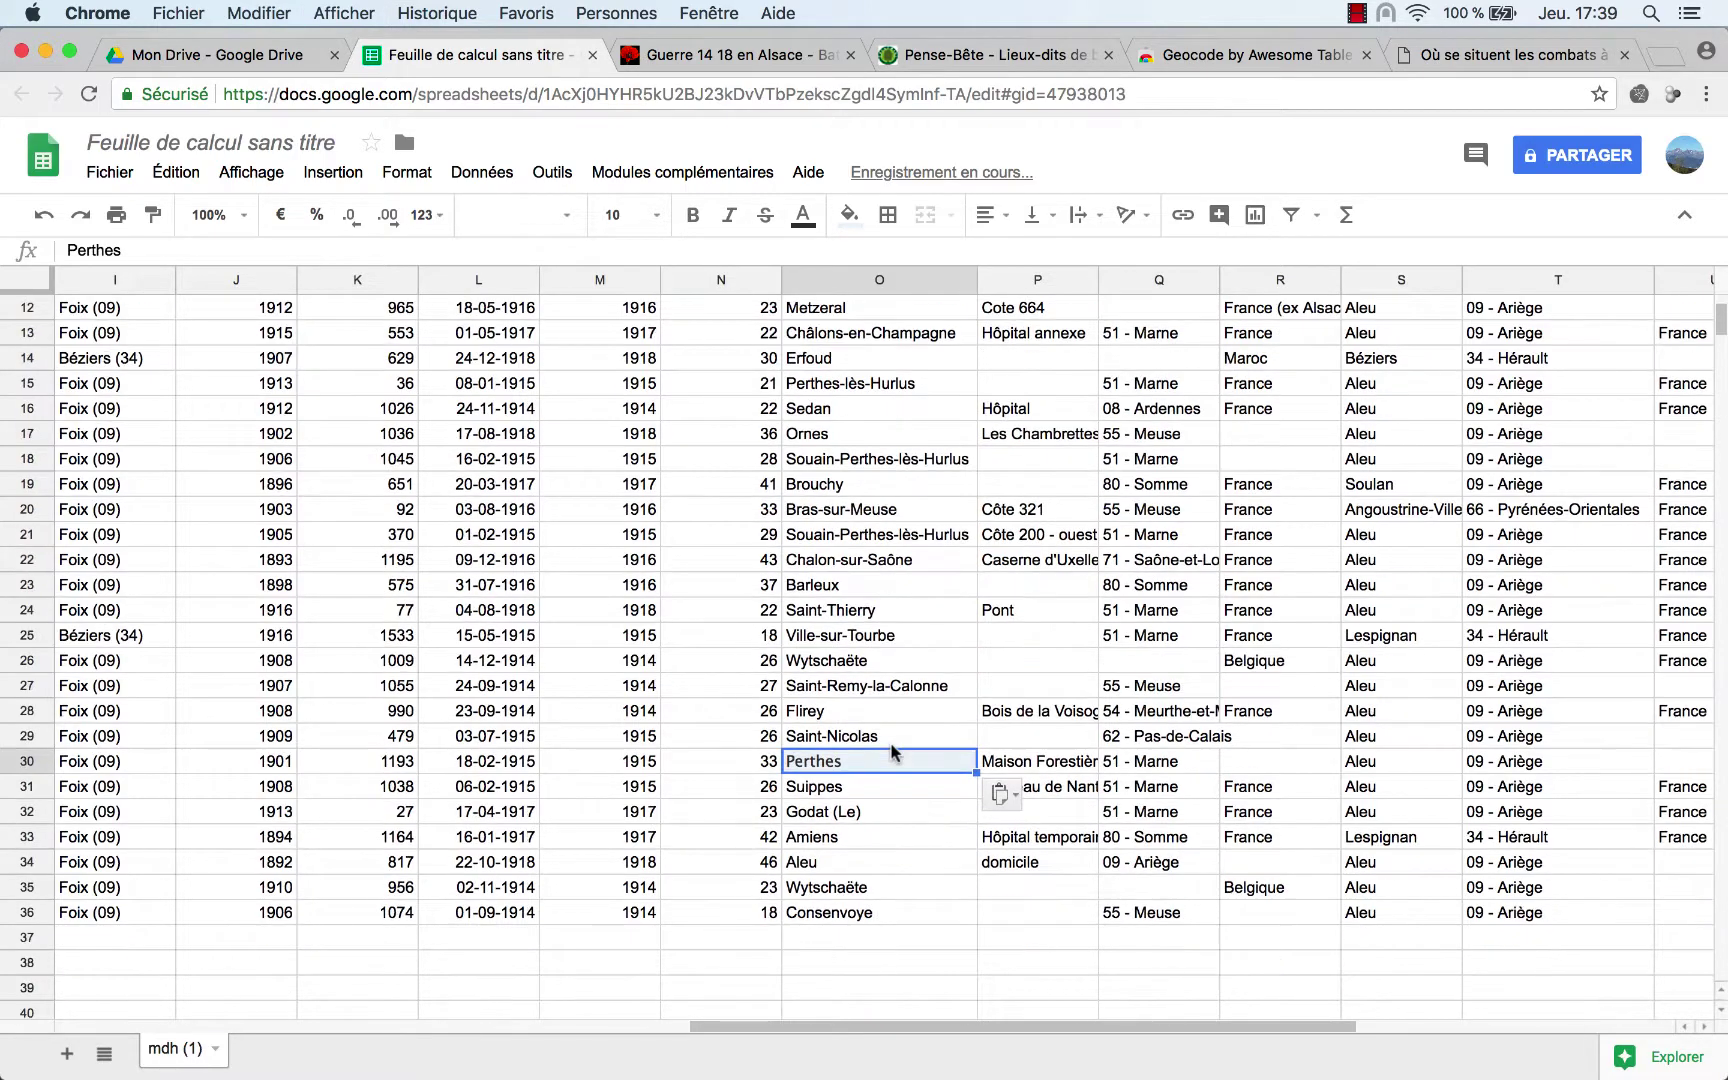
scroll(893, 752, "up", 5)
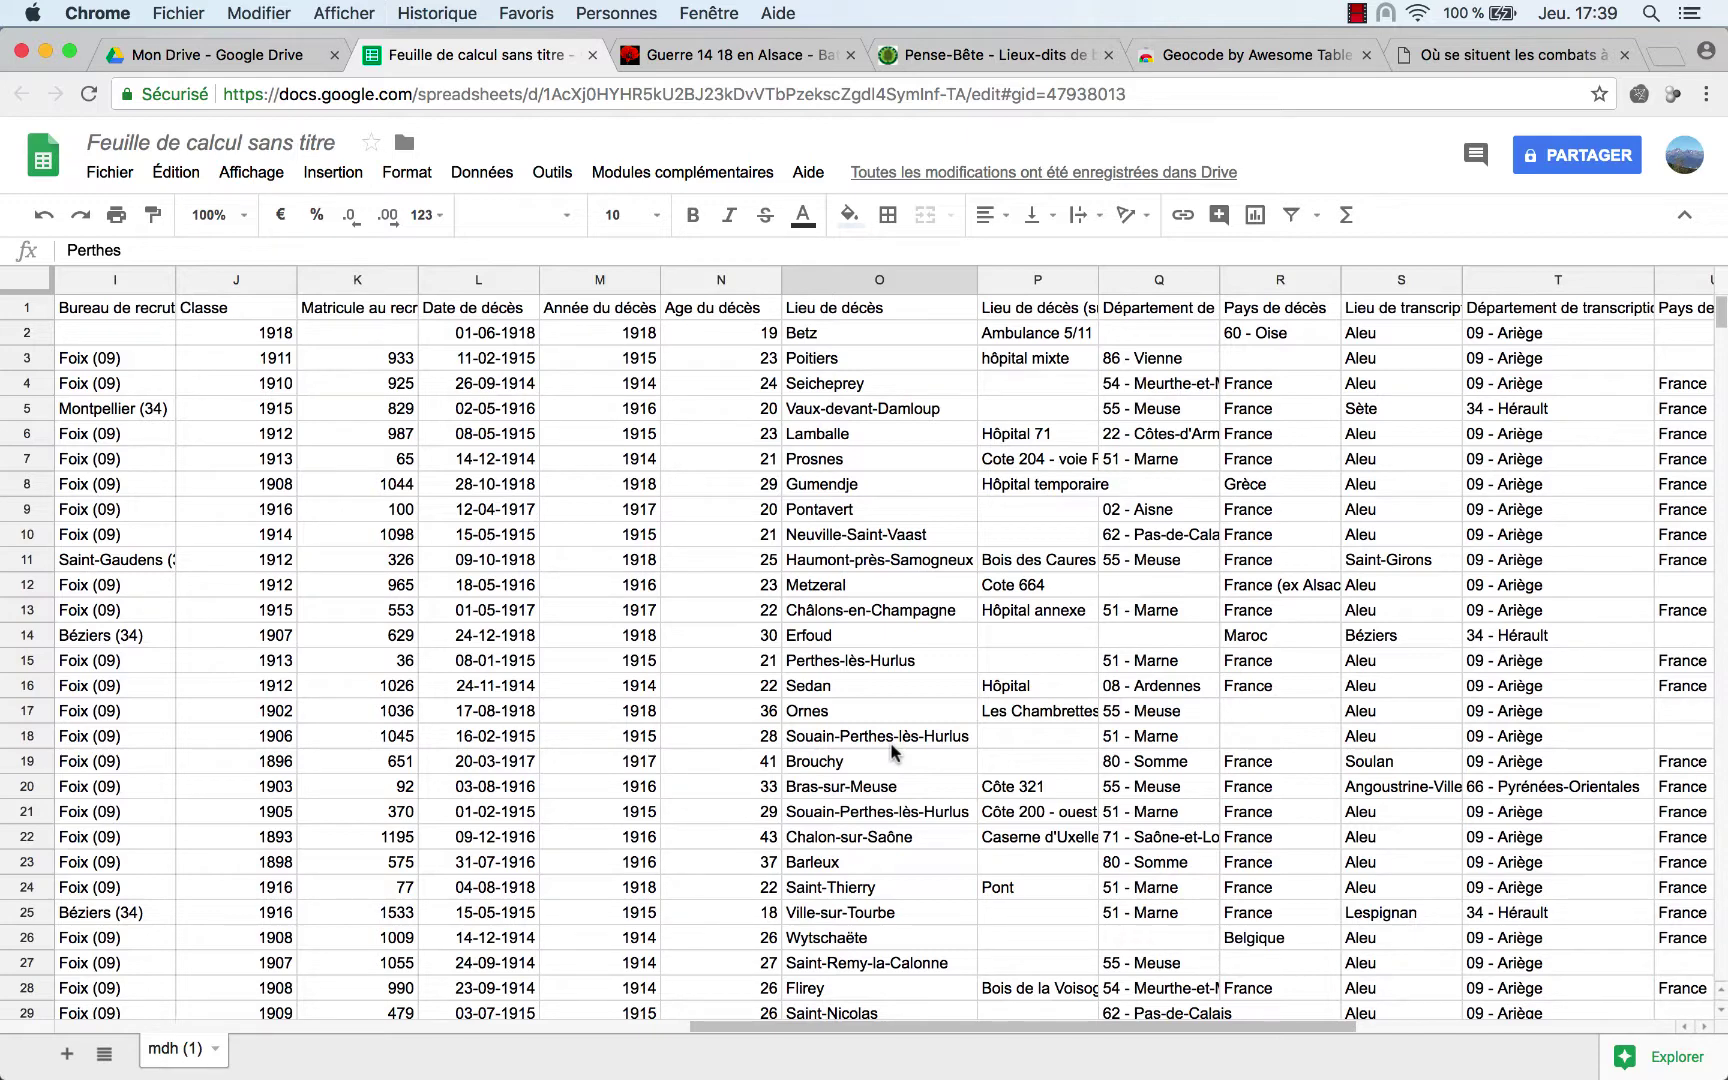
scroll(893, 752, "down", 2)
scroll(893, 752, "down", 3)
scroll(893, 752, "down", 1)
scroll(893, 752, "down", 1)
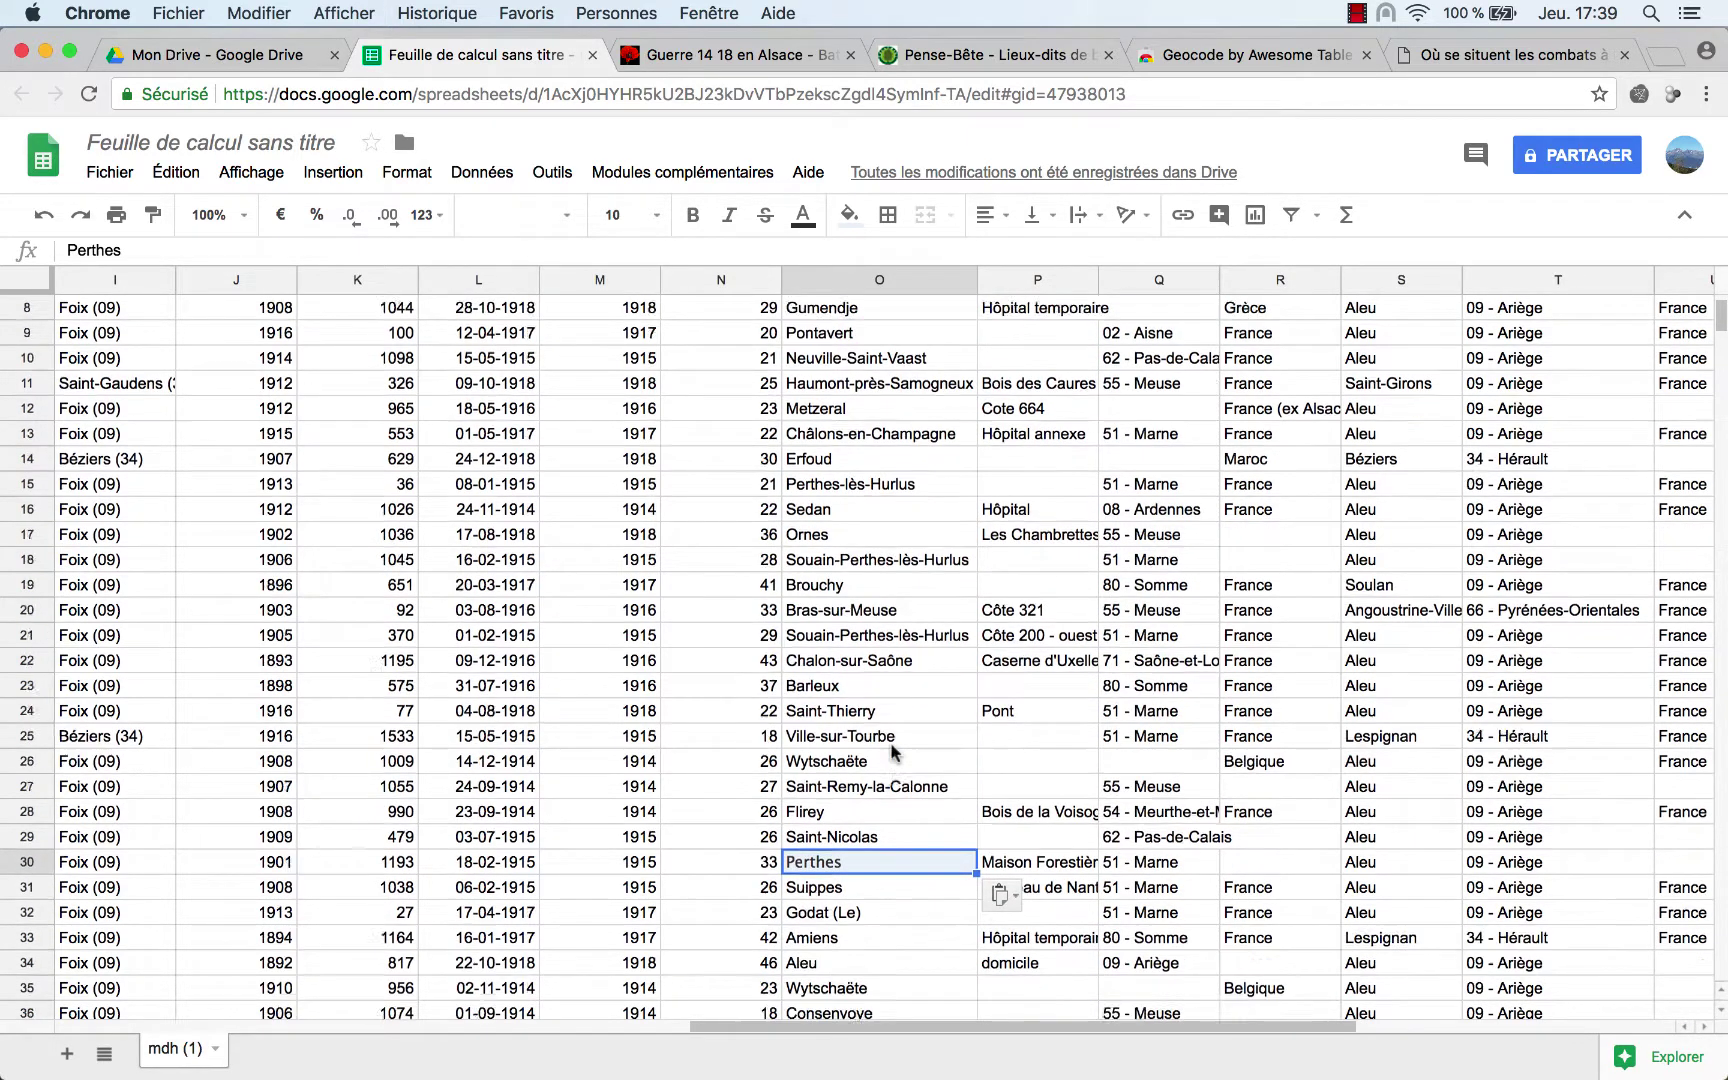
scroll(893, 752, "up", 1)
scroll(893, 752, "up", 1)
scroll(893, 752, "up", 3)
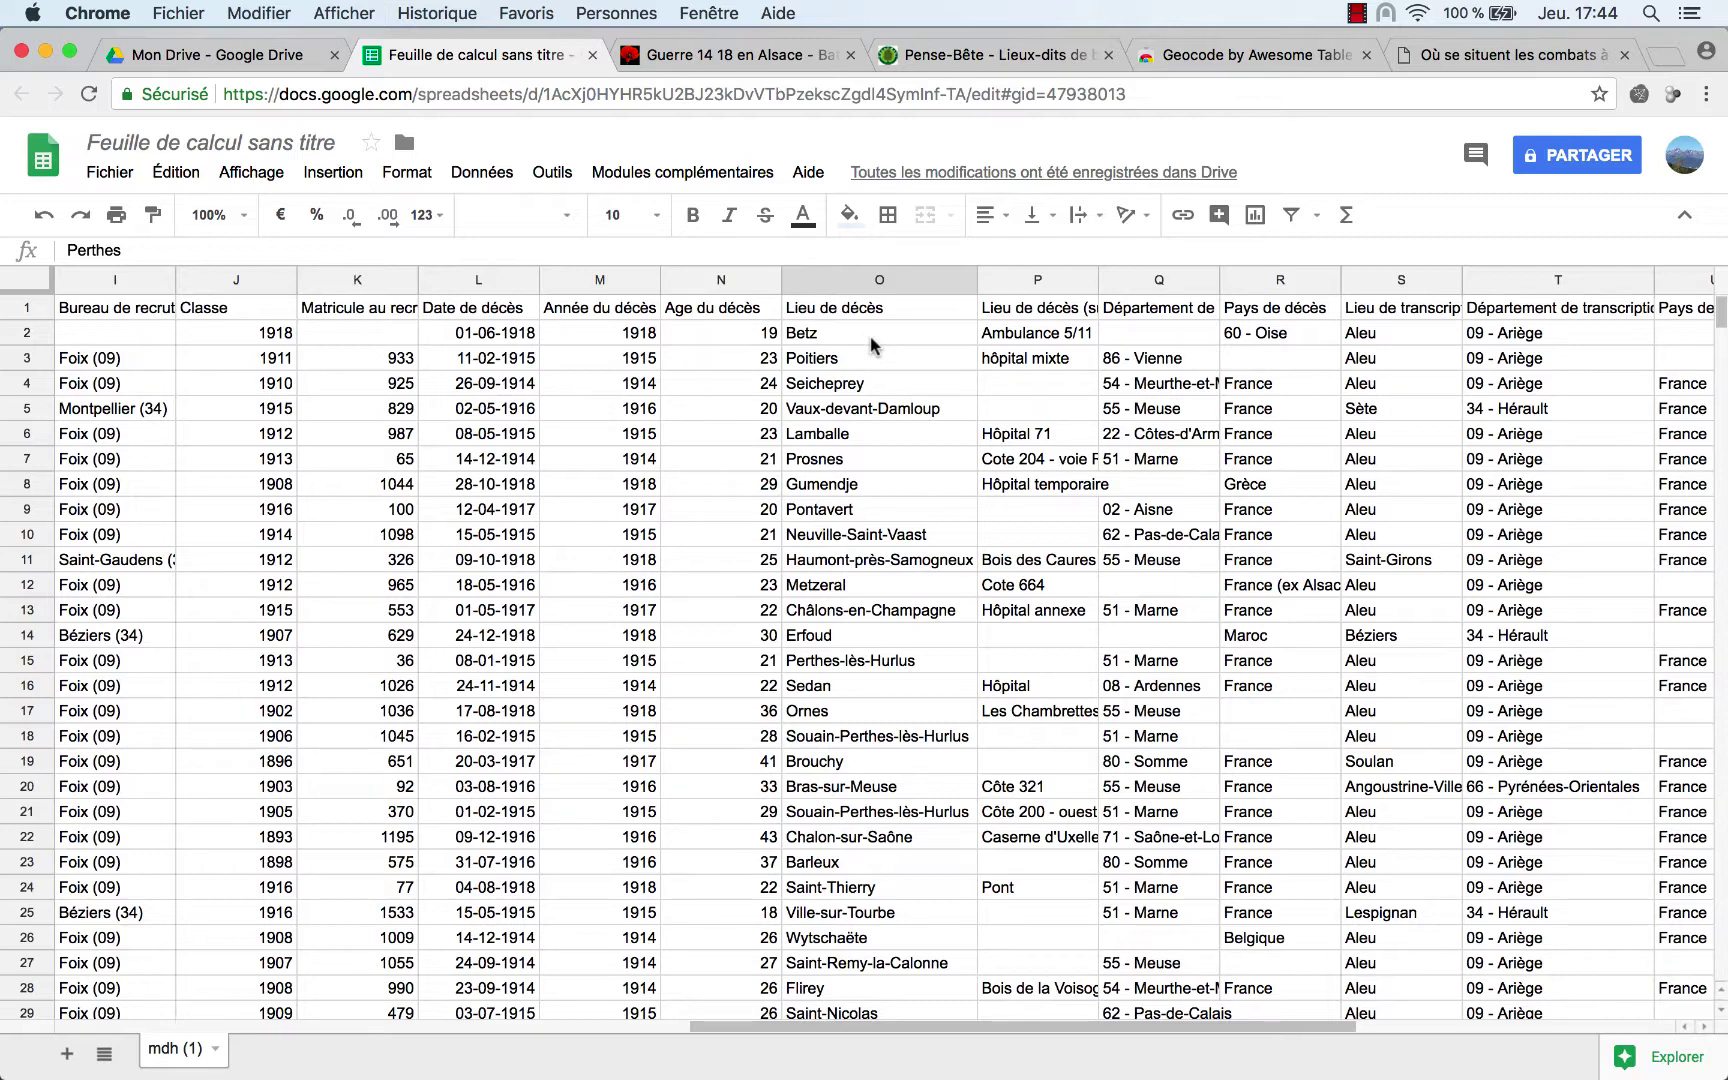
- Launch Start Geocoding from the Geocode by Awesome Table add-on menu
left_click(737, 183)
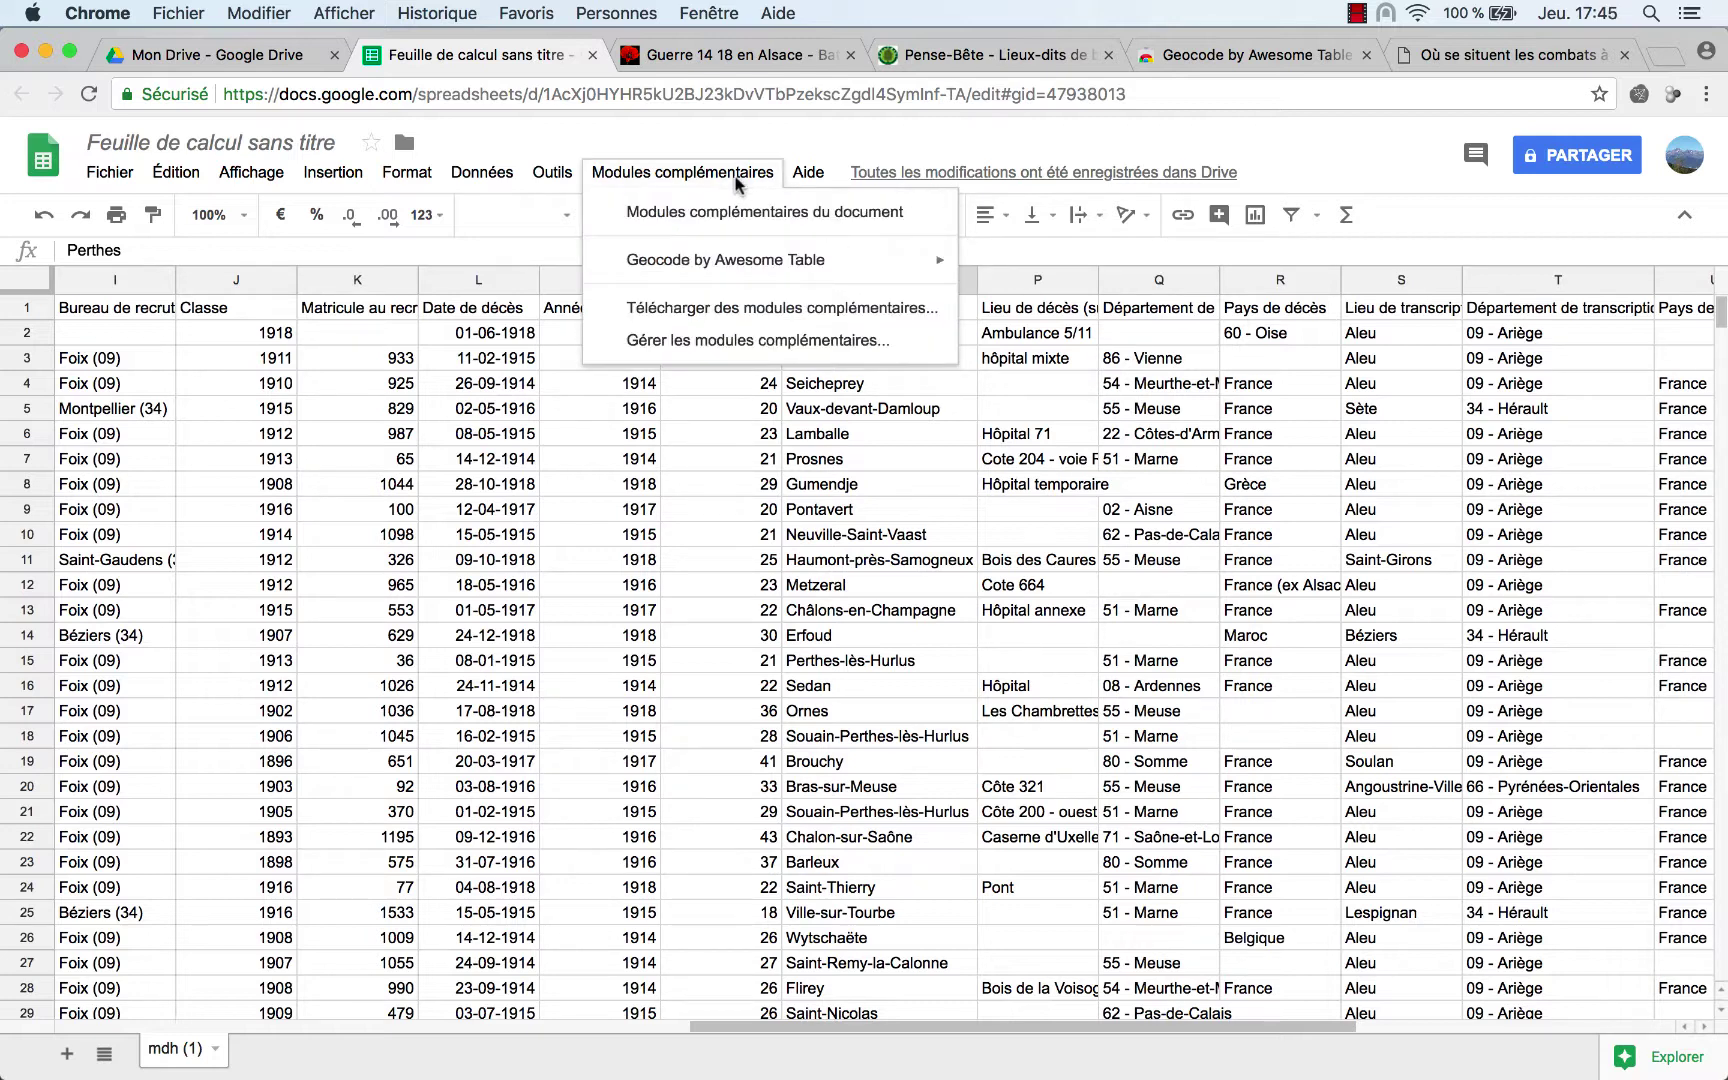
mouse_move(744, 259)
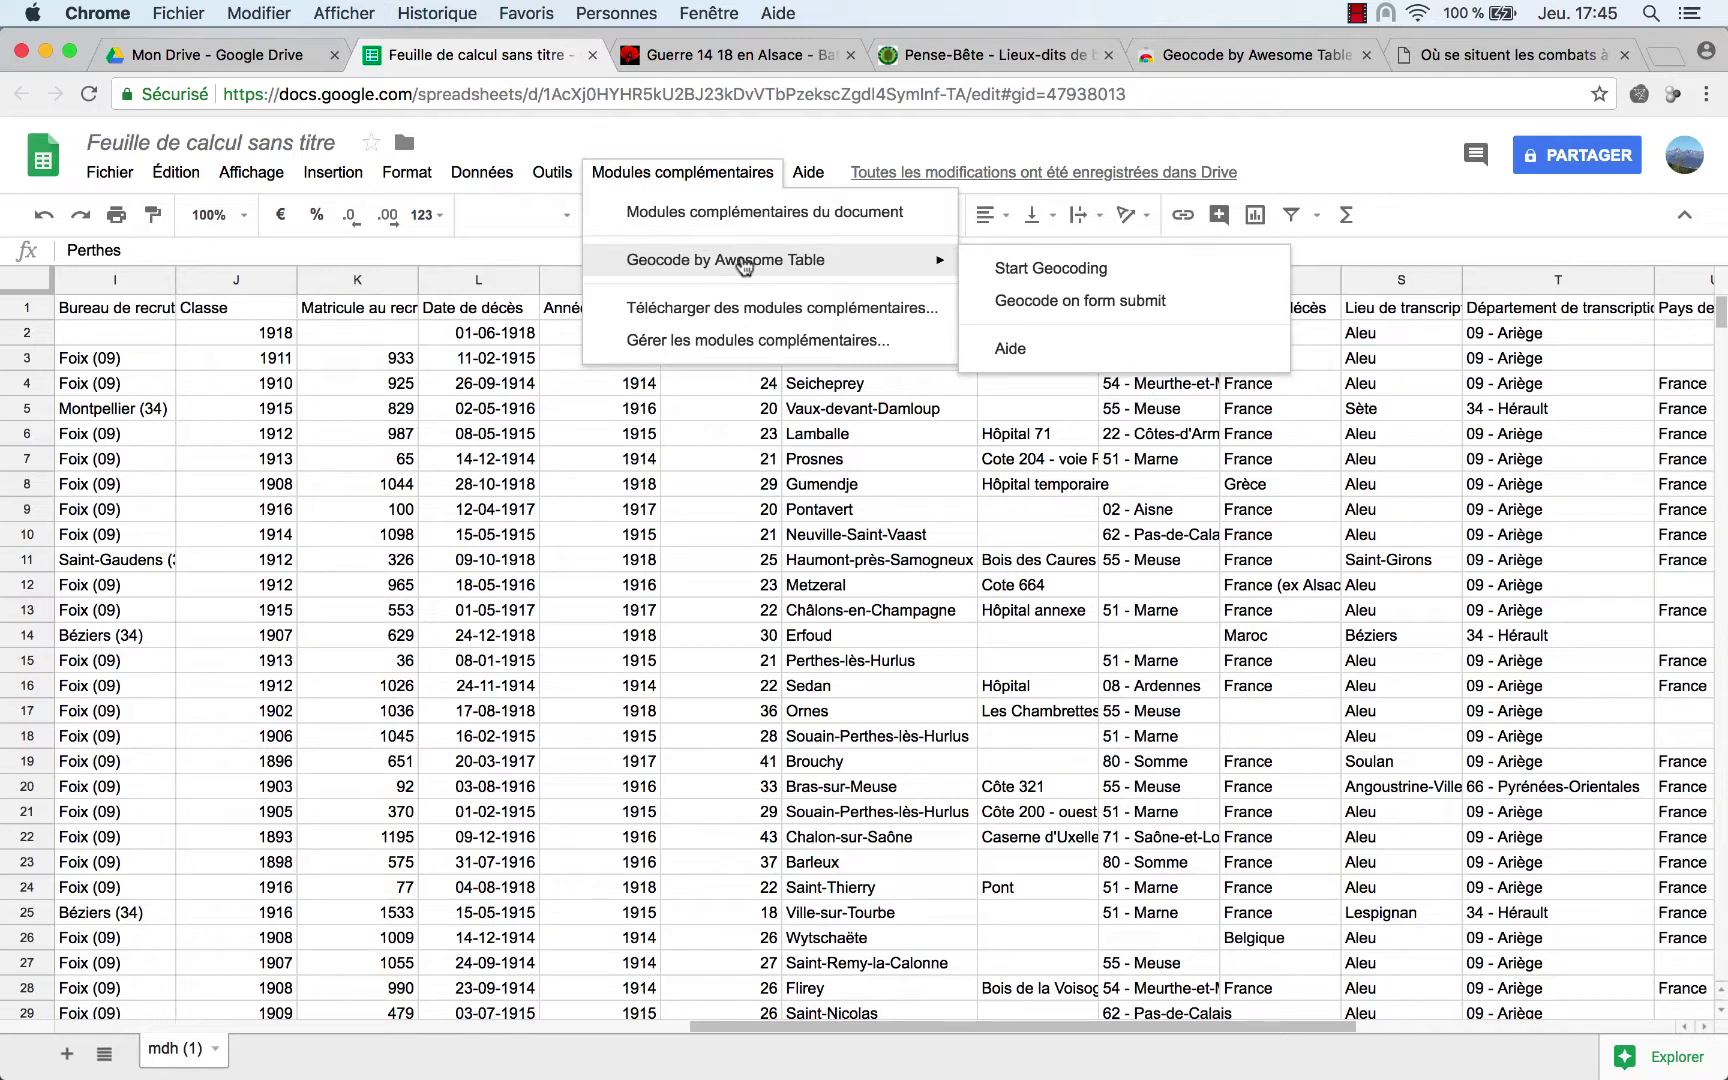
left_click(1238, 60)
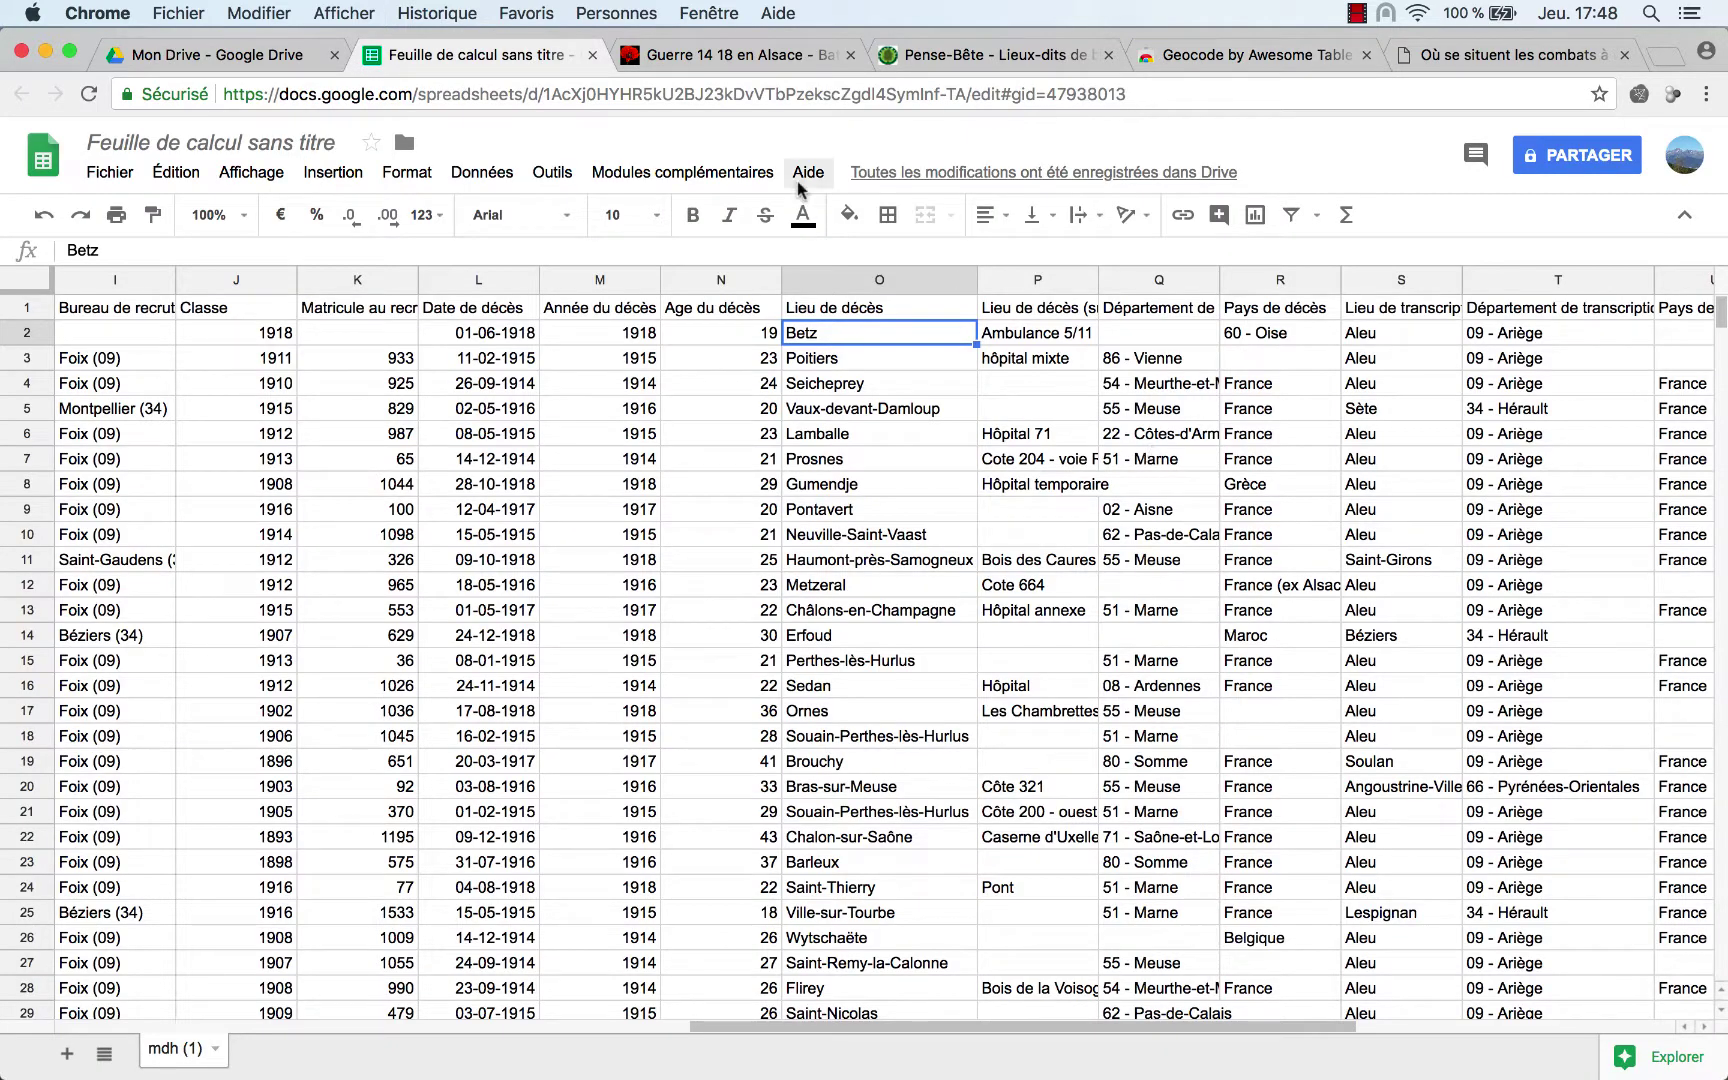
left_click(733, 176)
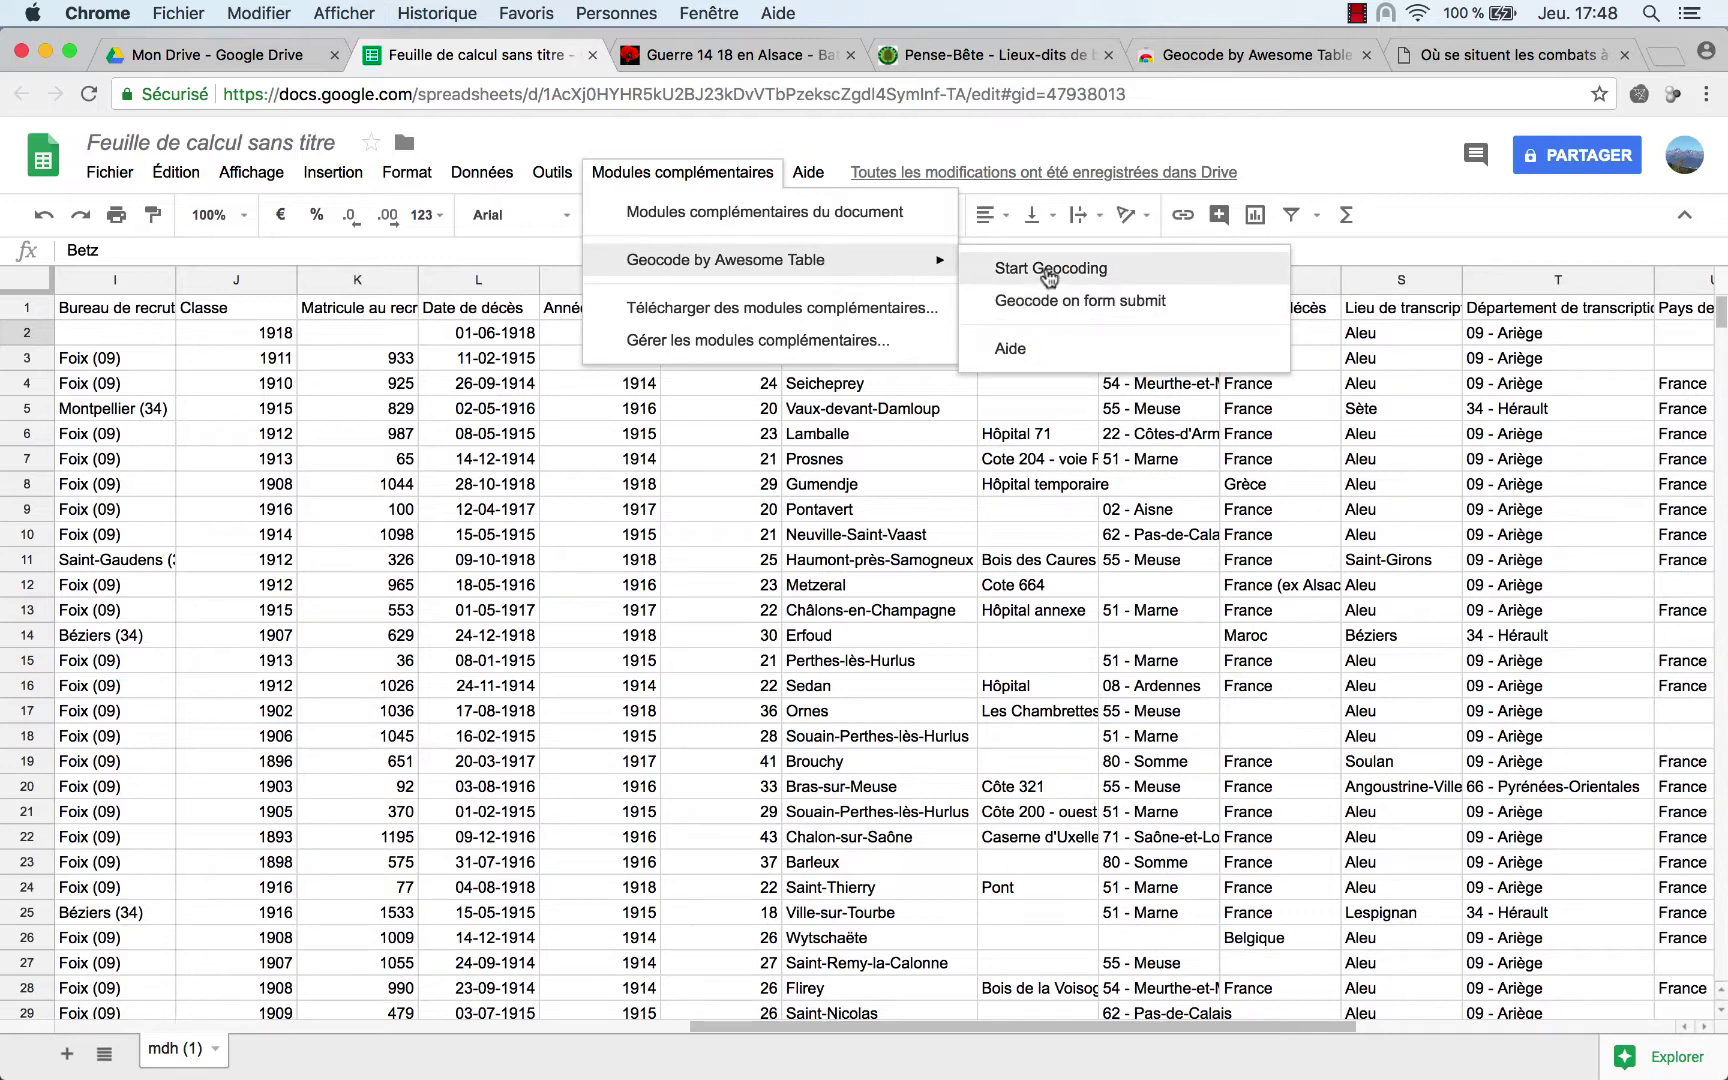
left_click(1045, 270)
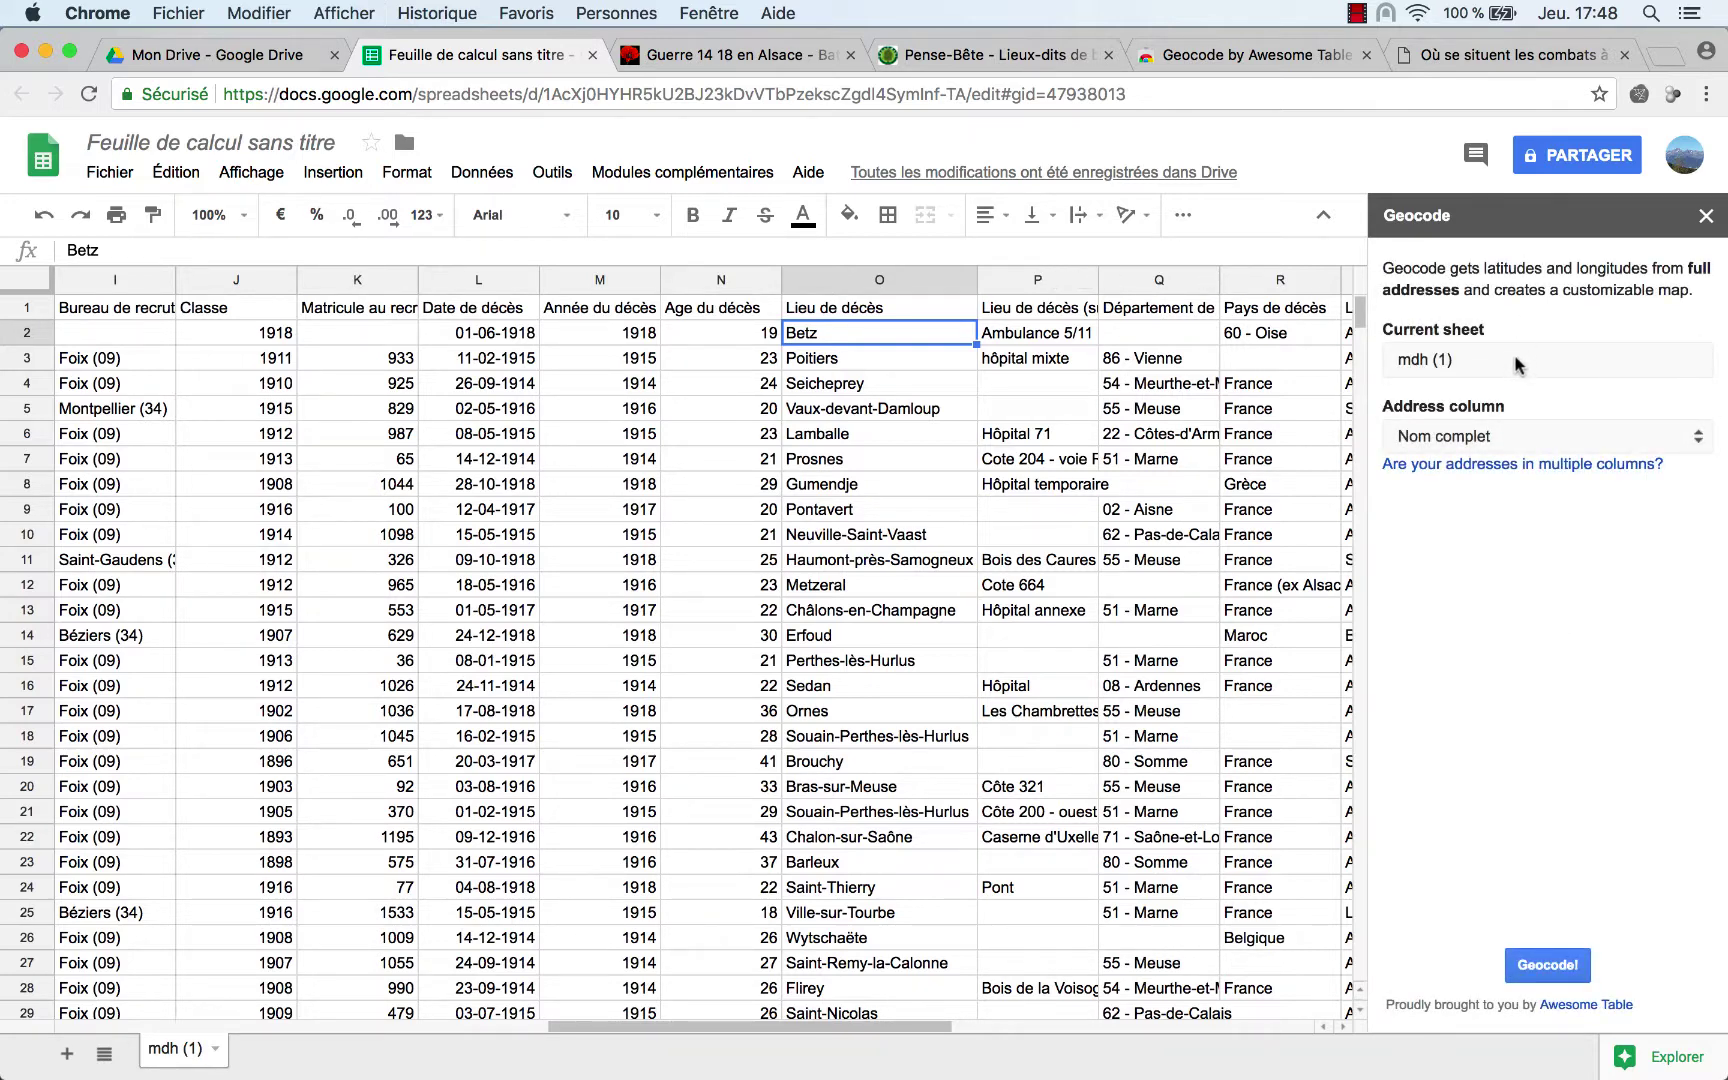
- Set the address column to Lieu de décès and run Geocode! on the death places
left_click(1490, 437)
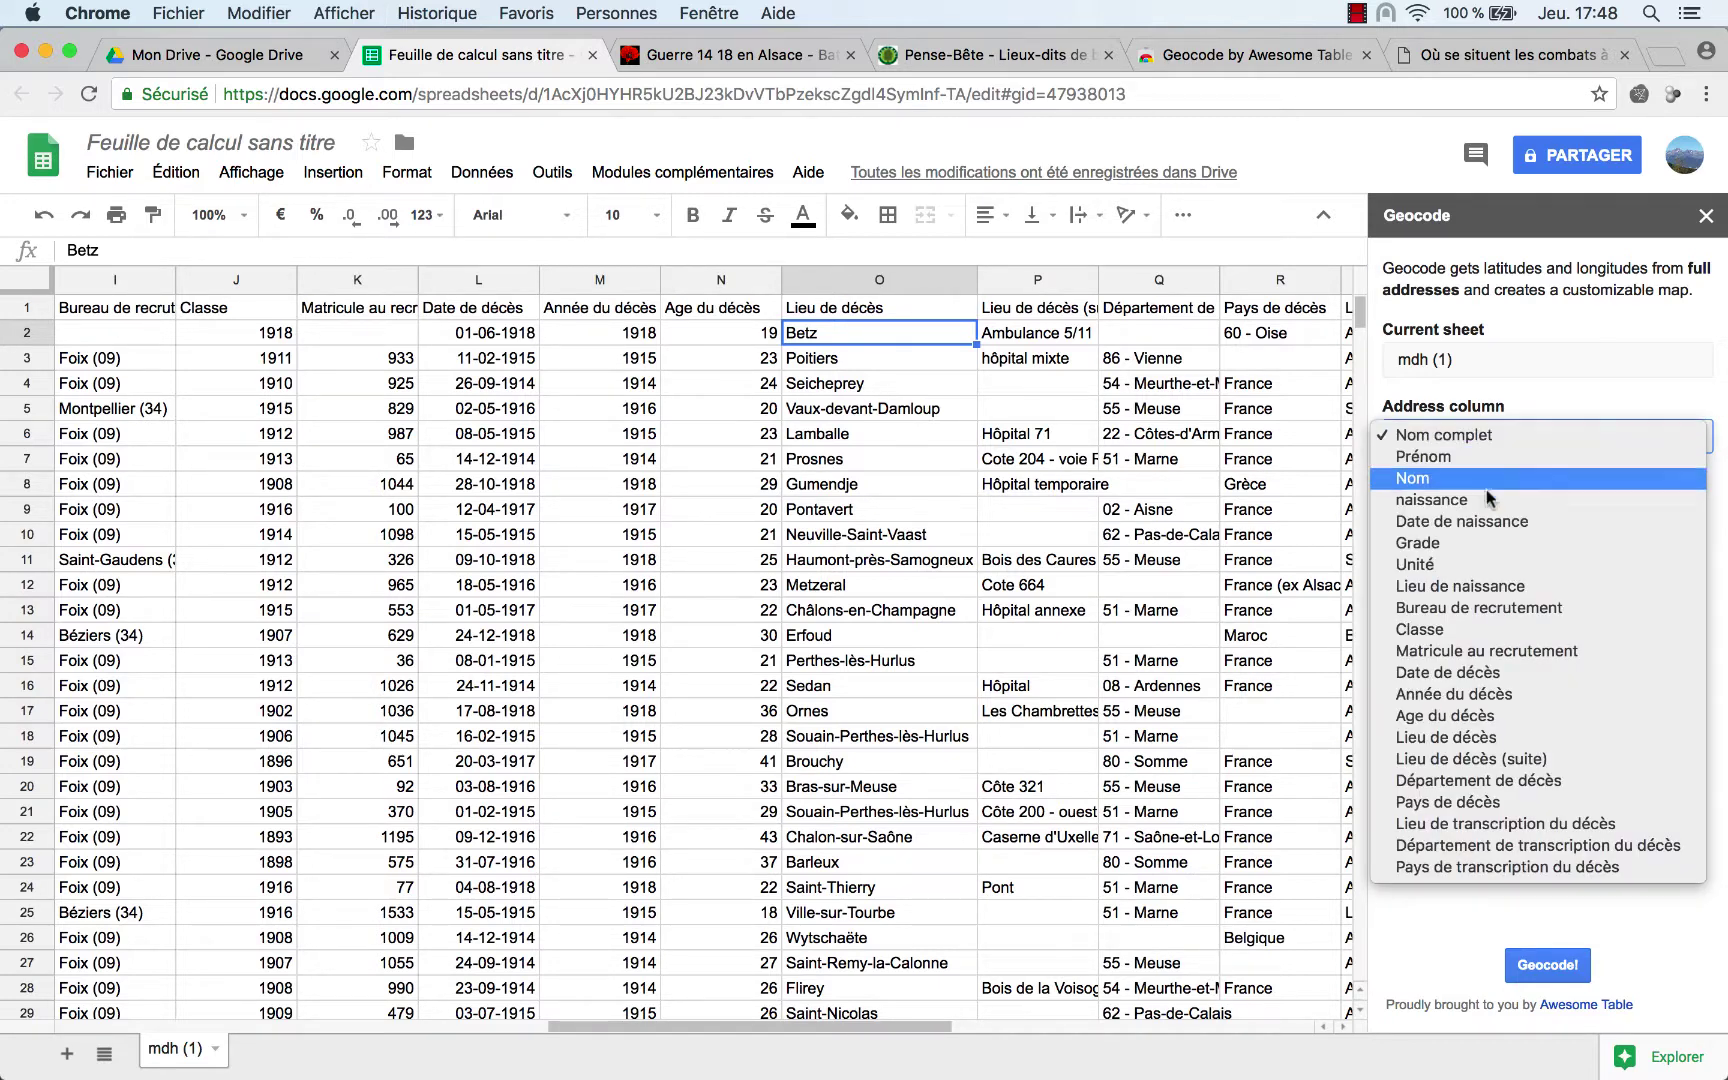
left_click(1461, 738)
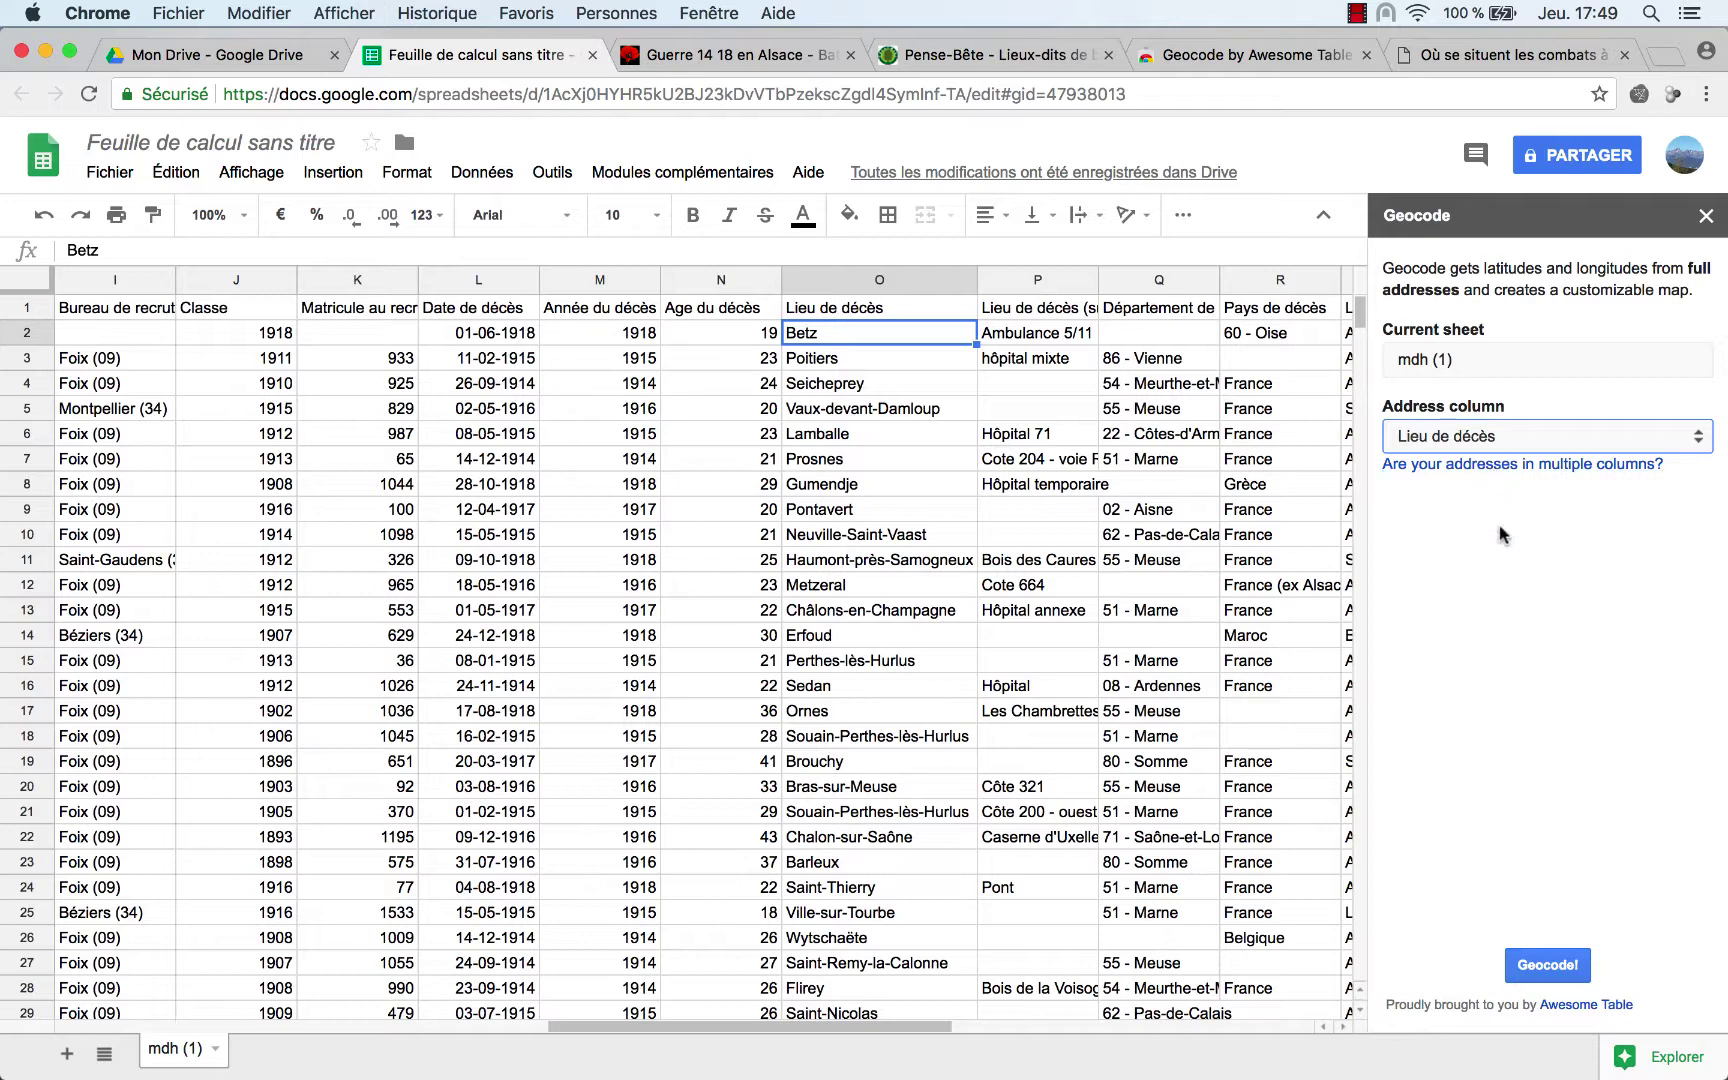
left_click(1558, 965)
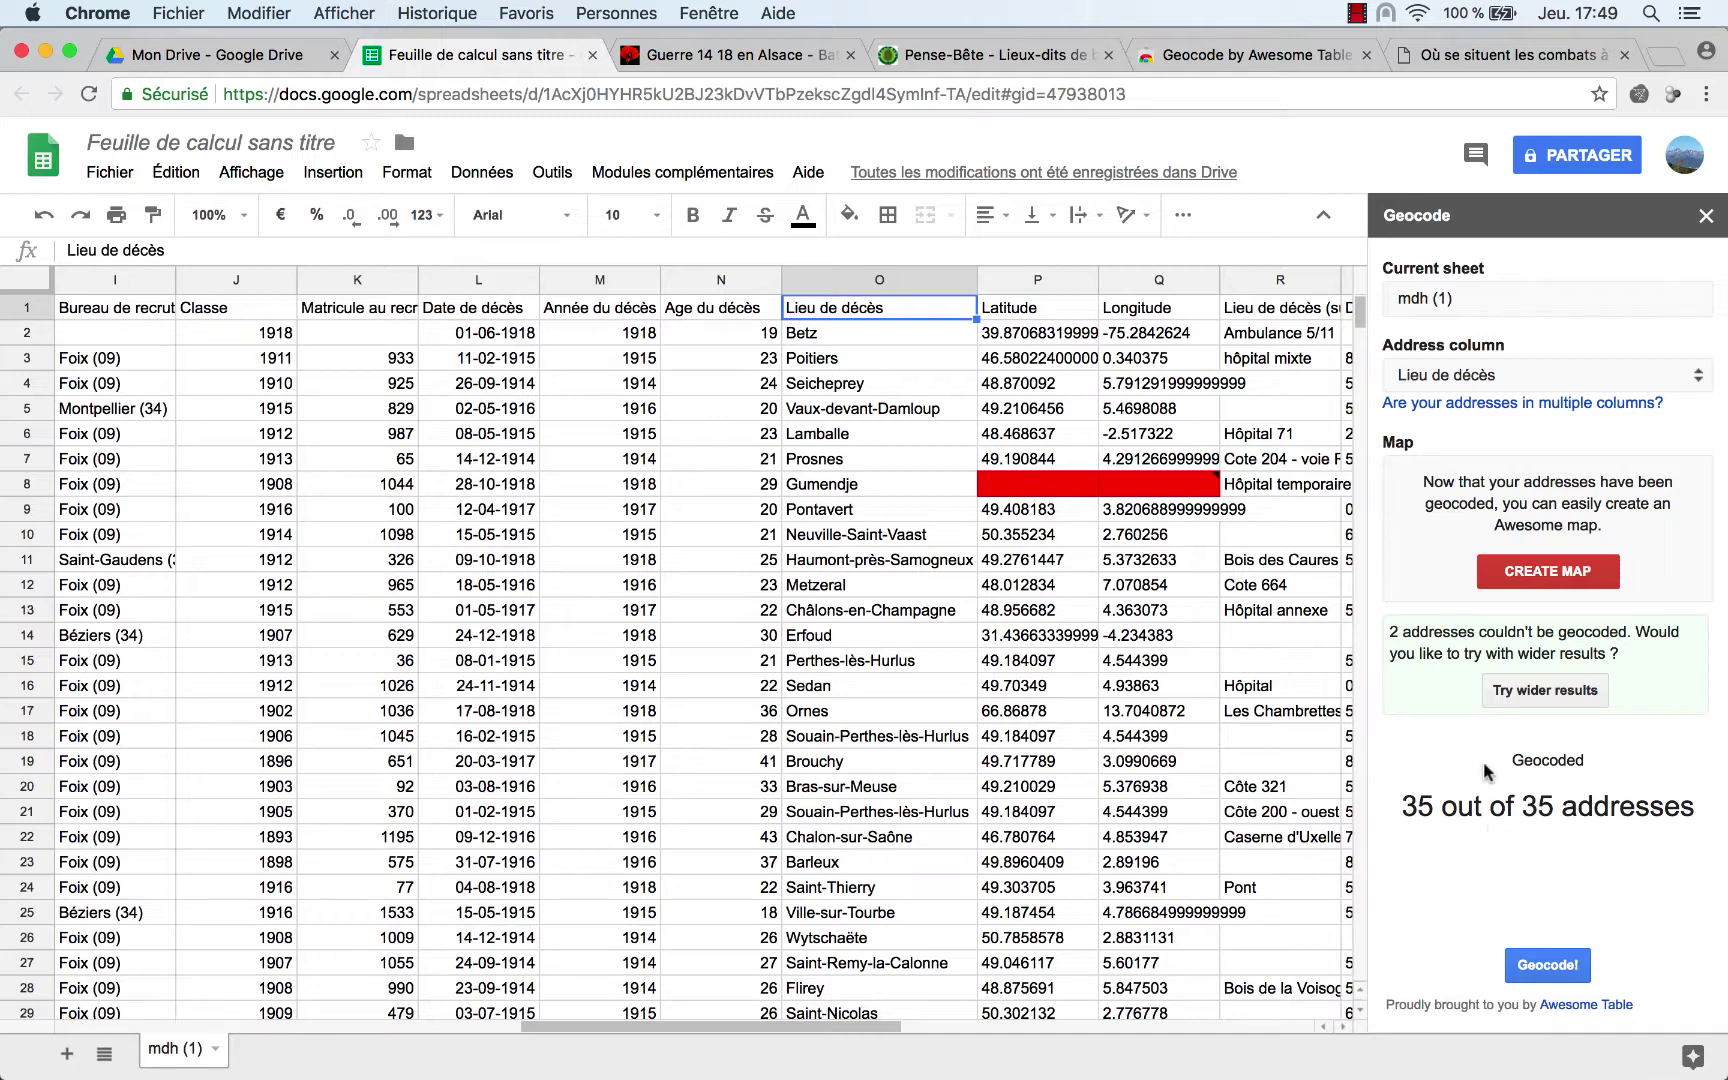
- Generate the Awesome Table map from the Geocode sidebar and open the new map
left_click(1545, 573)
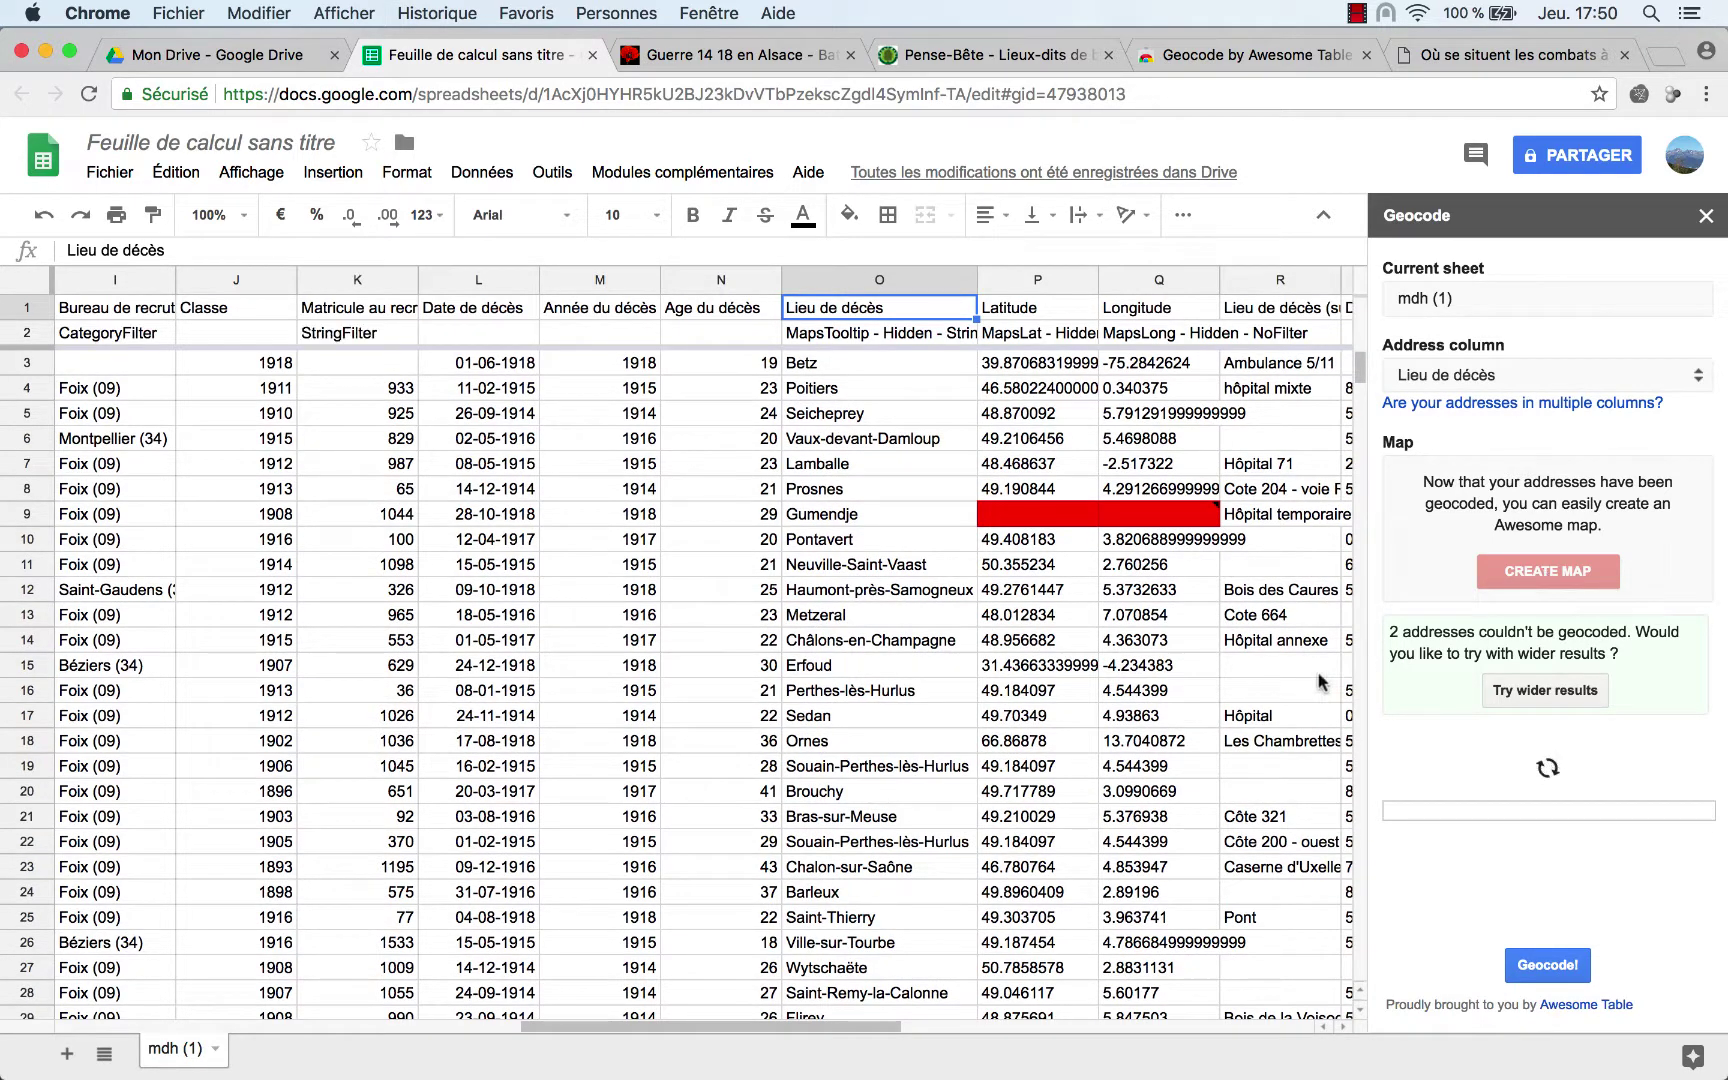
scroll(1268, 710, "down", 3)
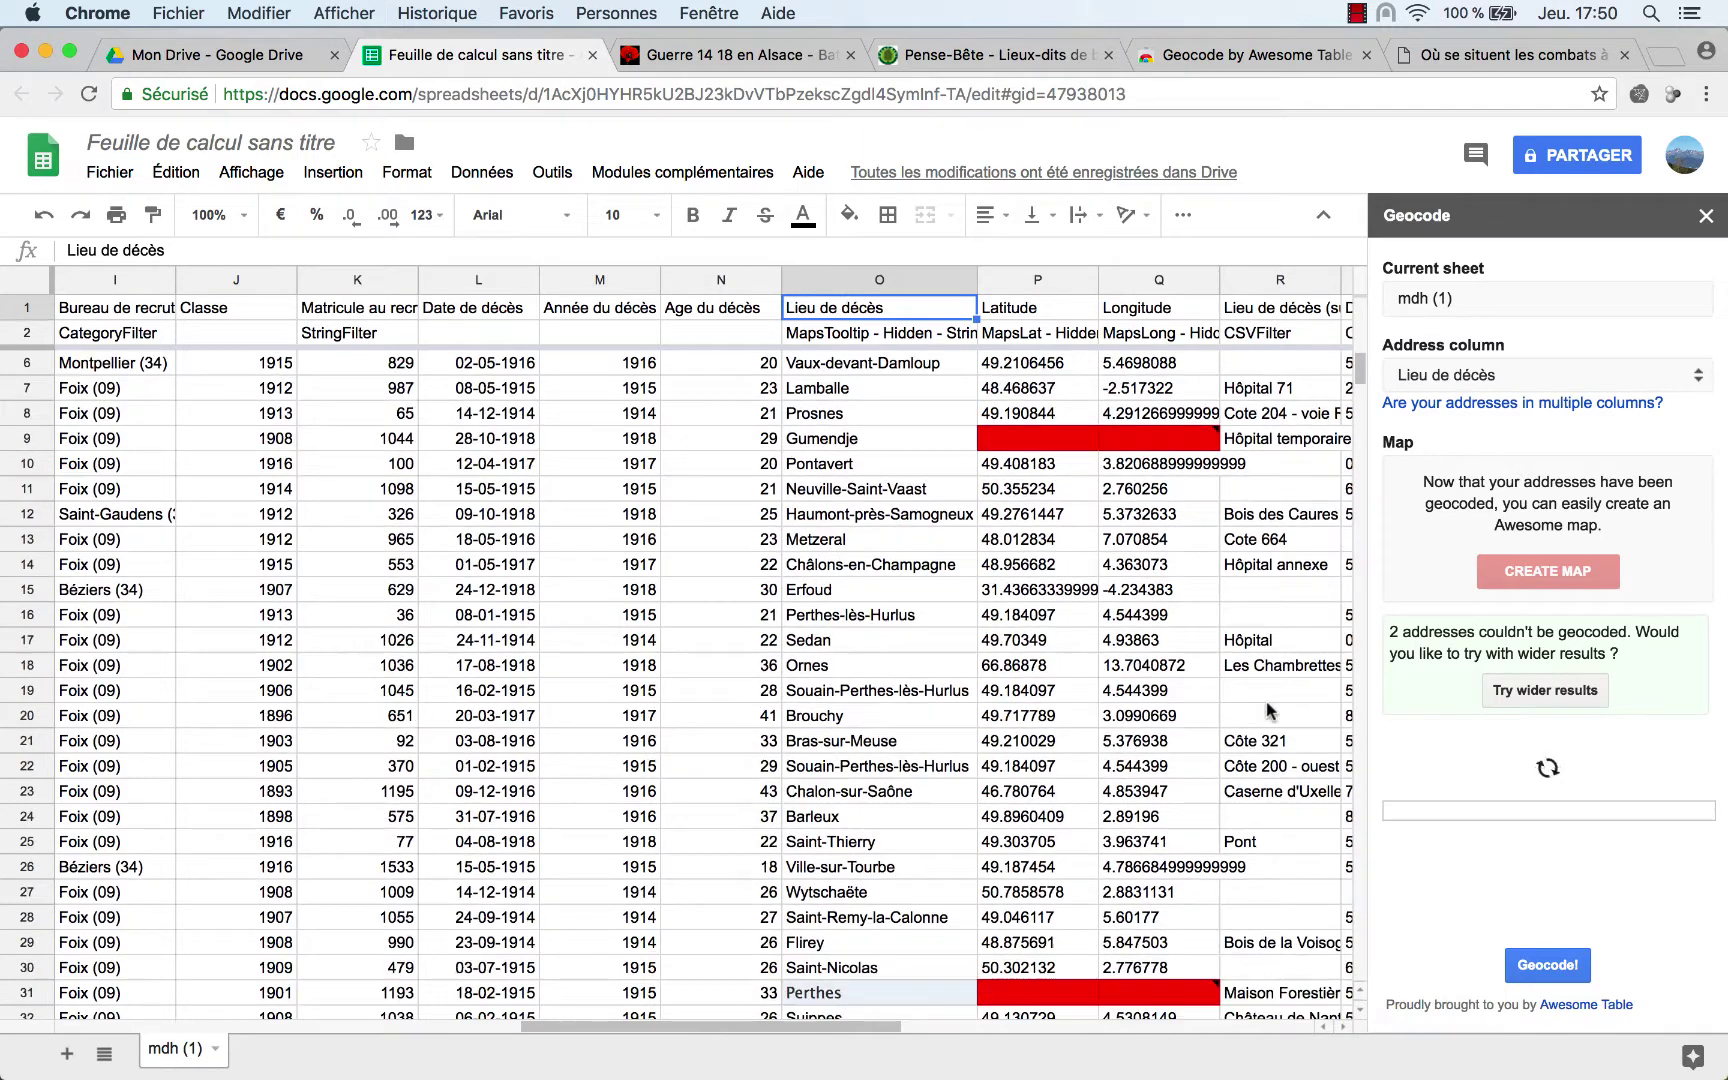
scroll(1268, 710, "down", 2)
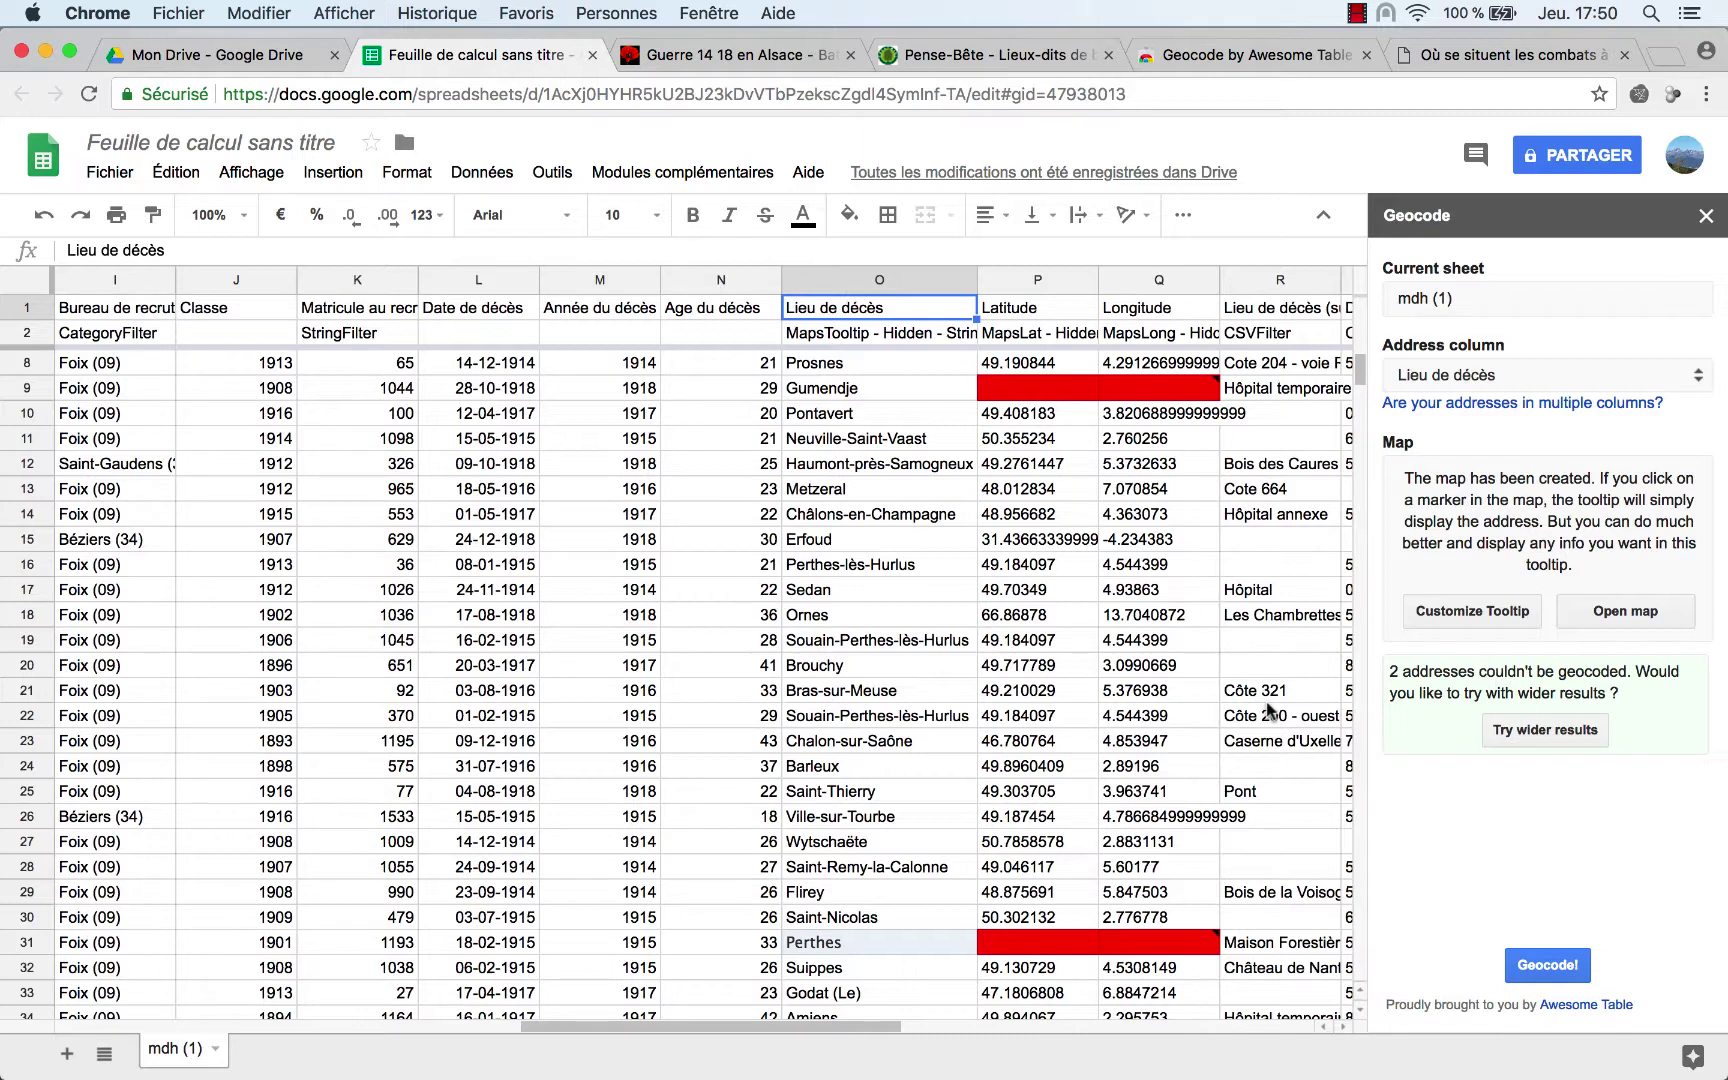
left_click(1625, 615)
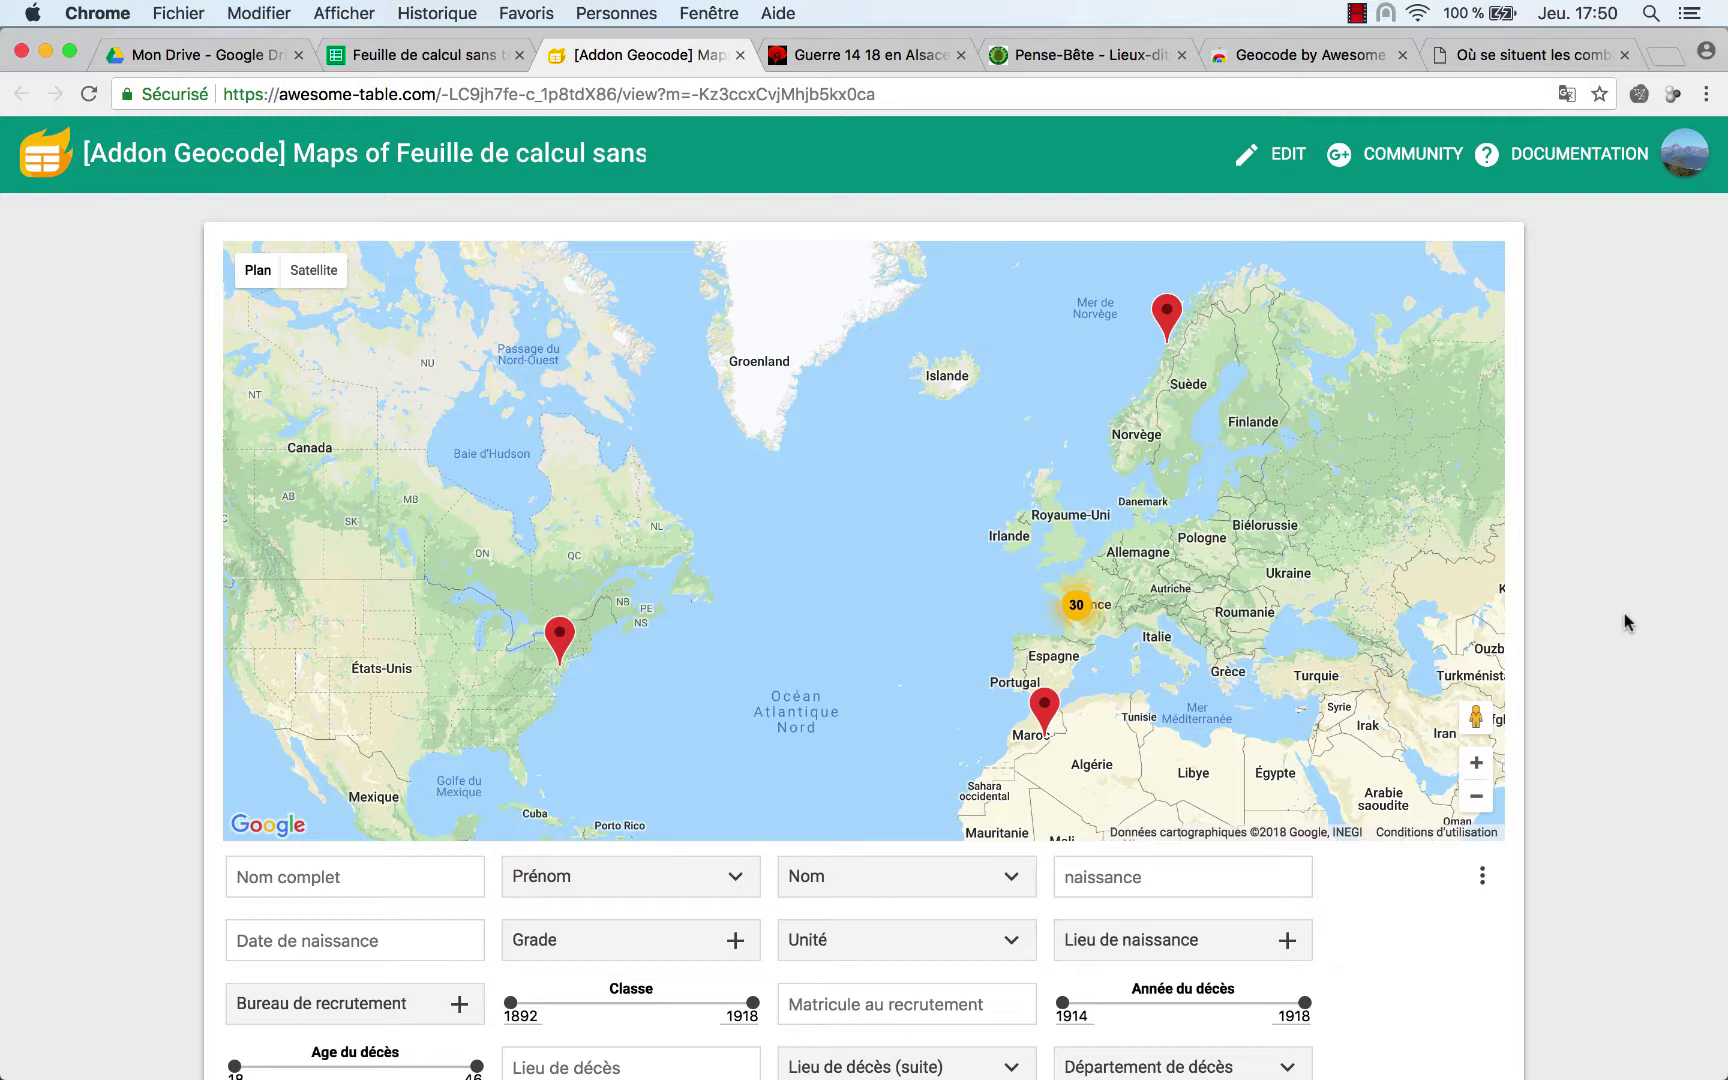
- Inspect the Norway and USA markers, revealing the mislocated places Ornes and Betz
left_click(1167, 315)
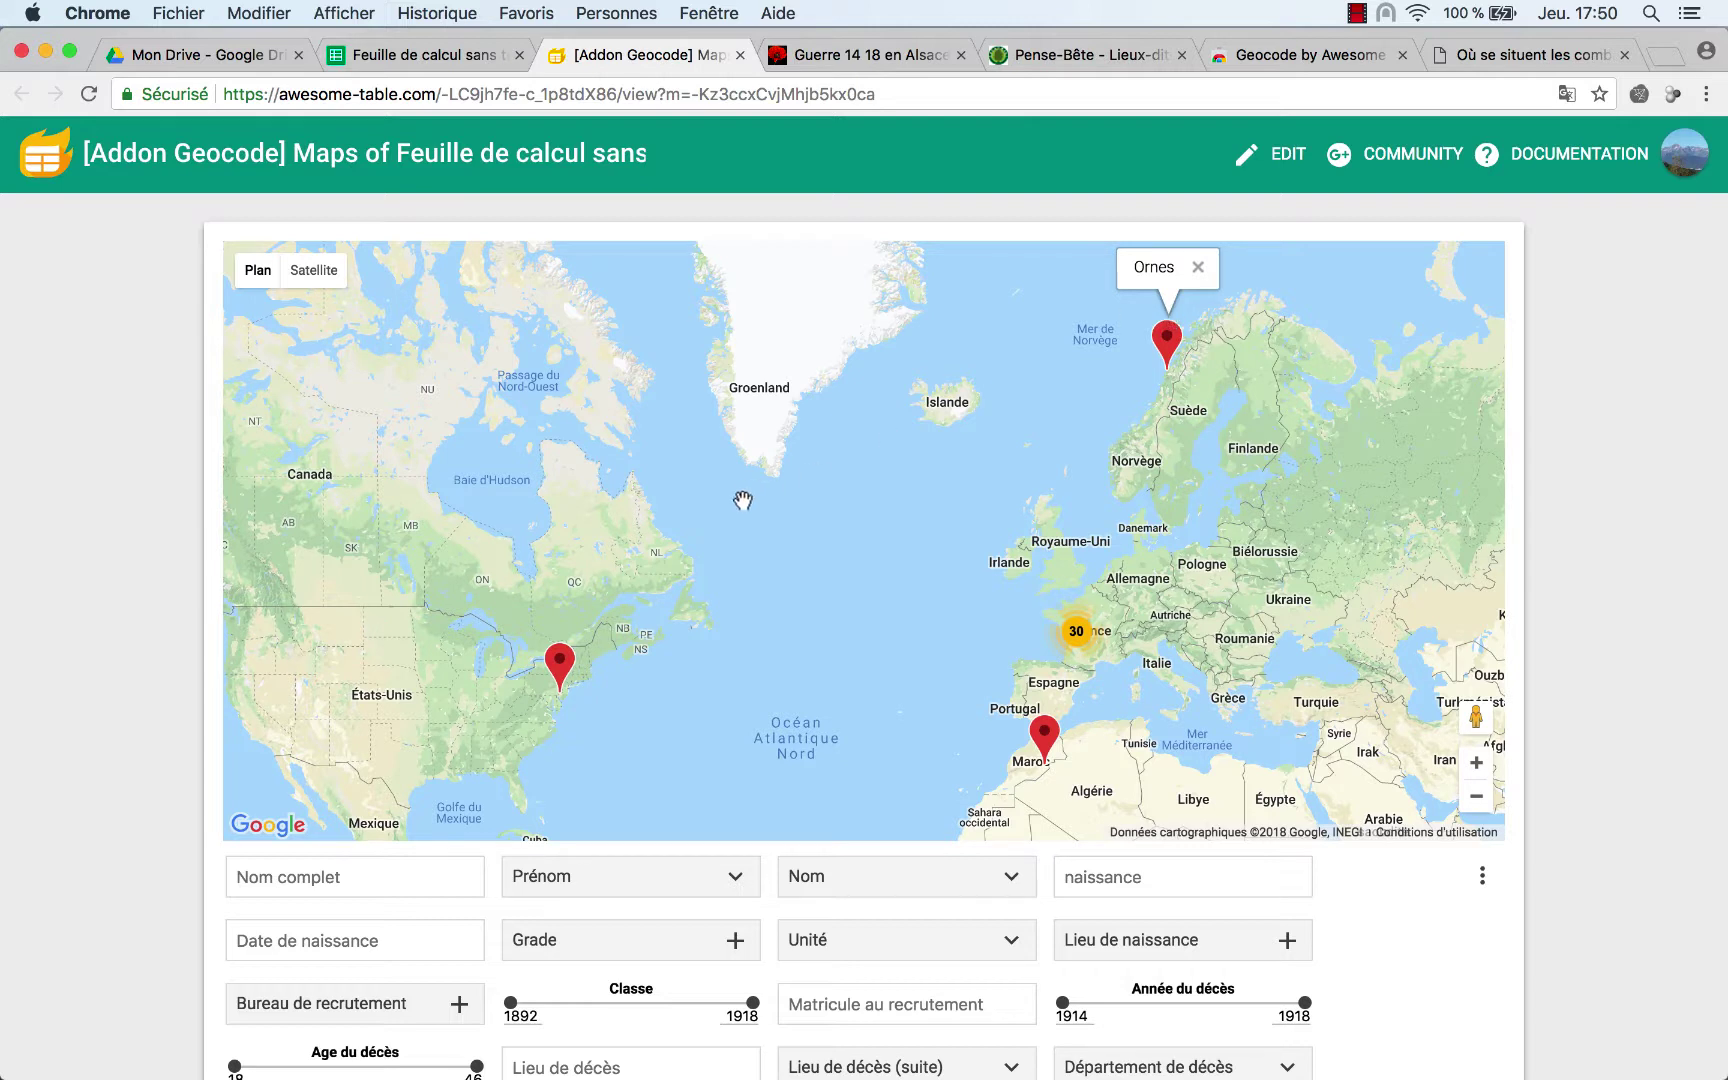
left_click(558, 665)
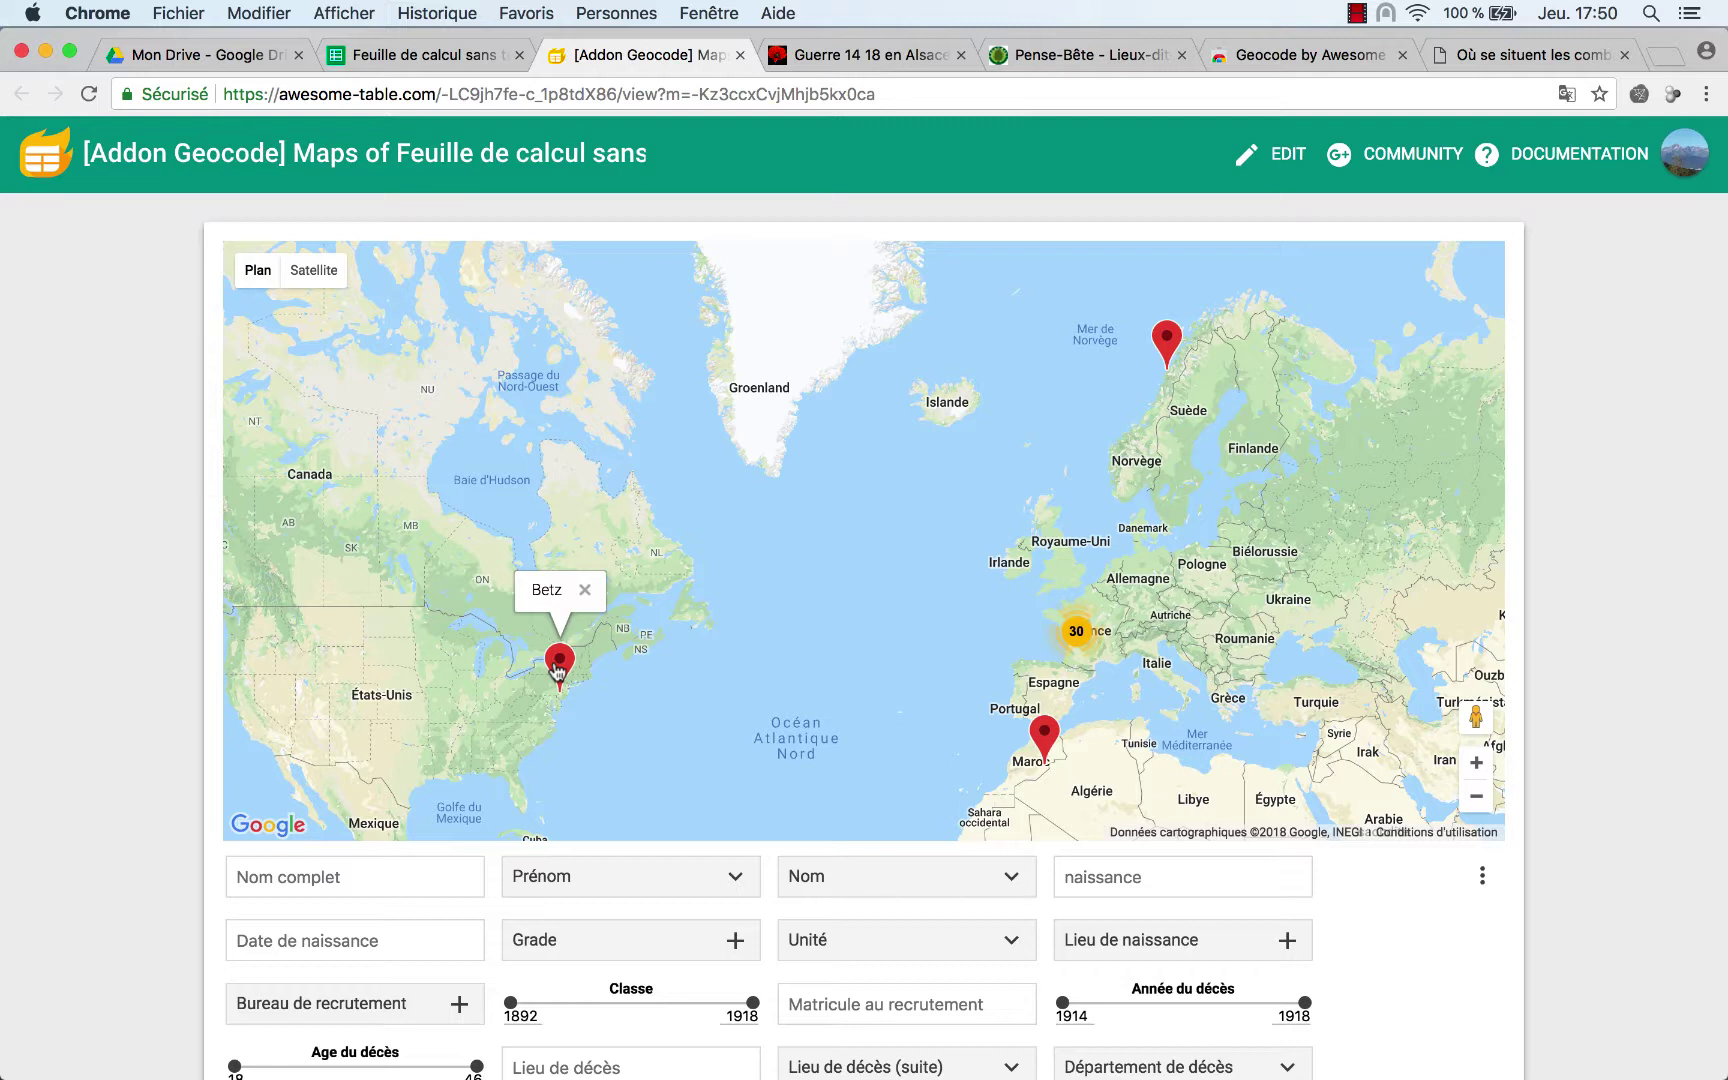
left_click(1170, 344)
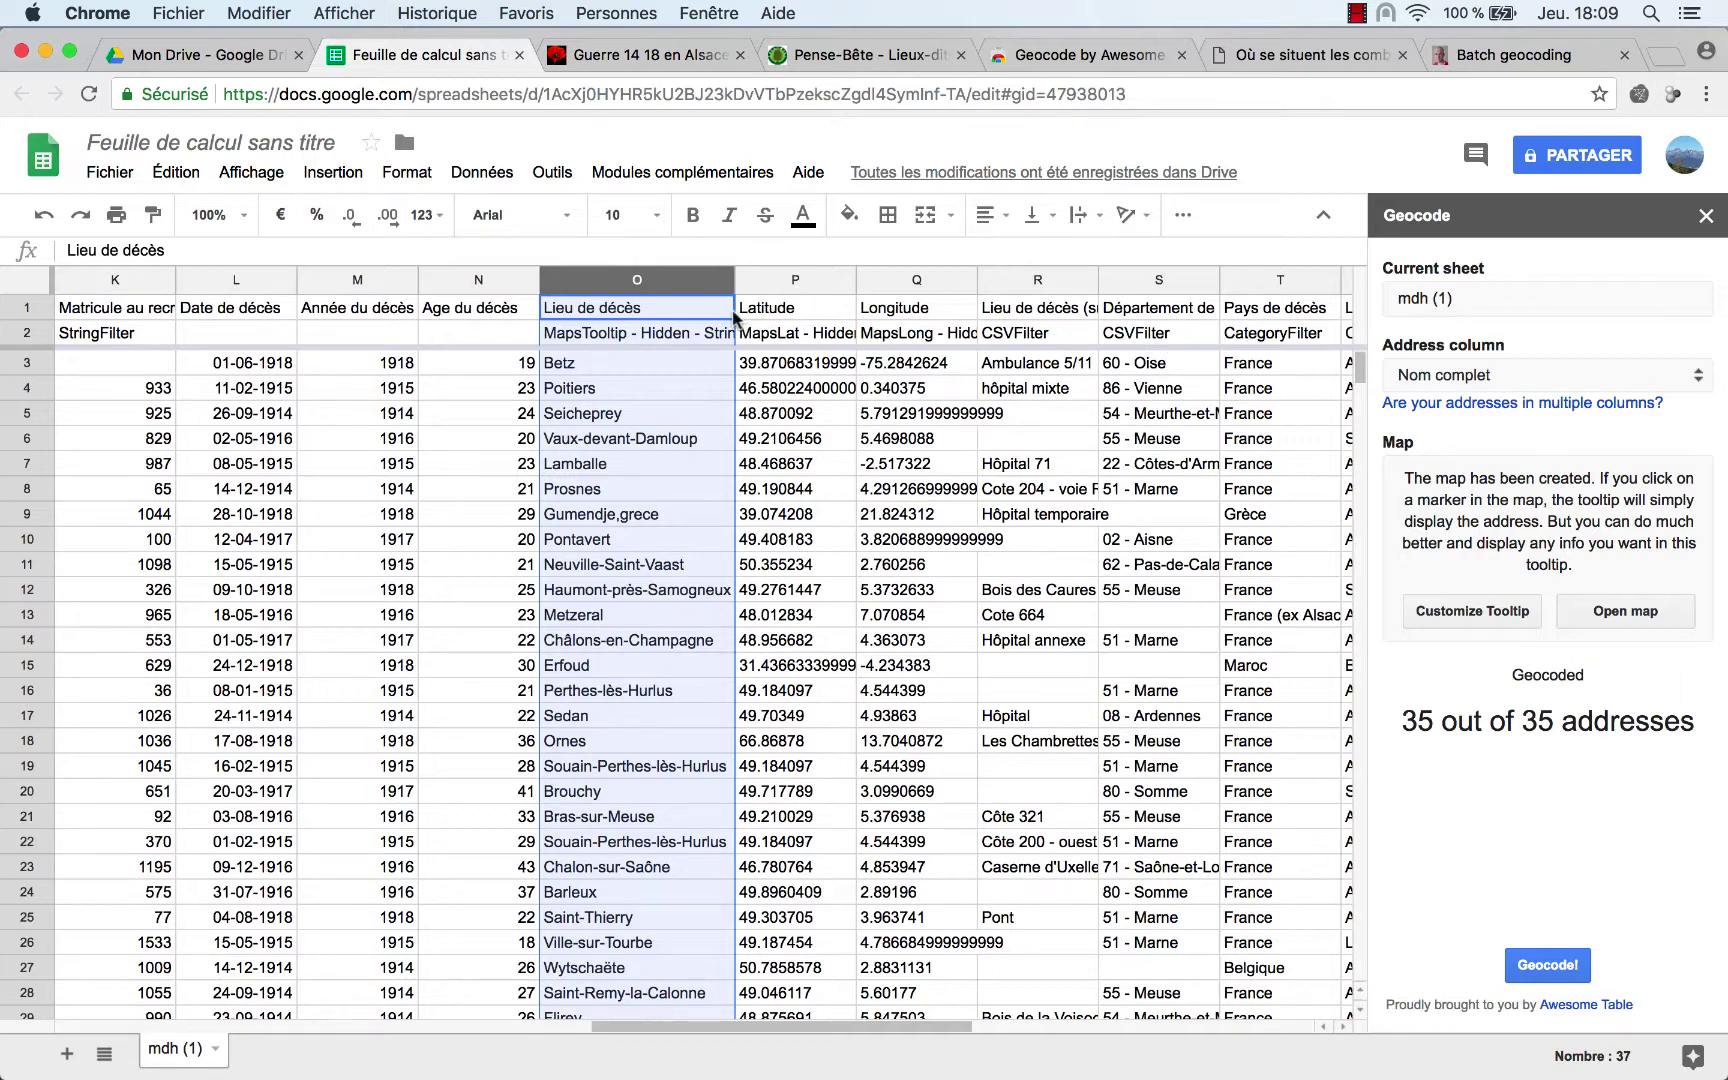
- Tick Lieu de décès, Département de décès and Pays de décès under Multiple Columns and insert Full Address
left_click(1520, 404)
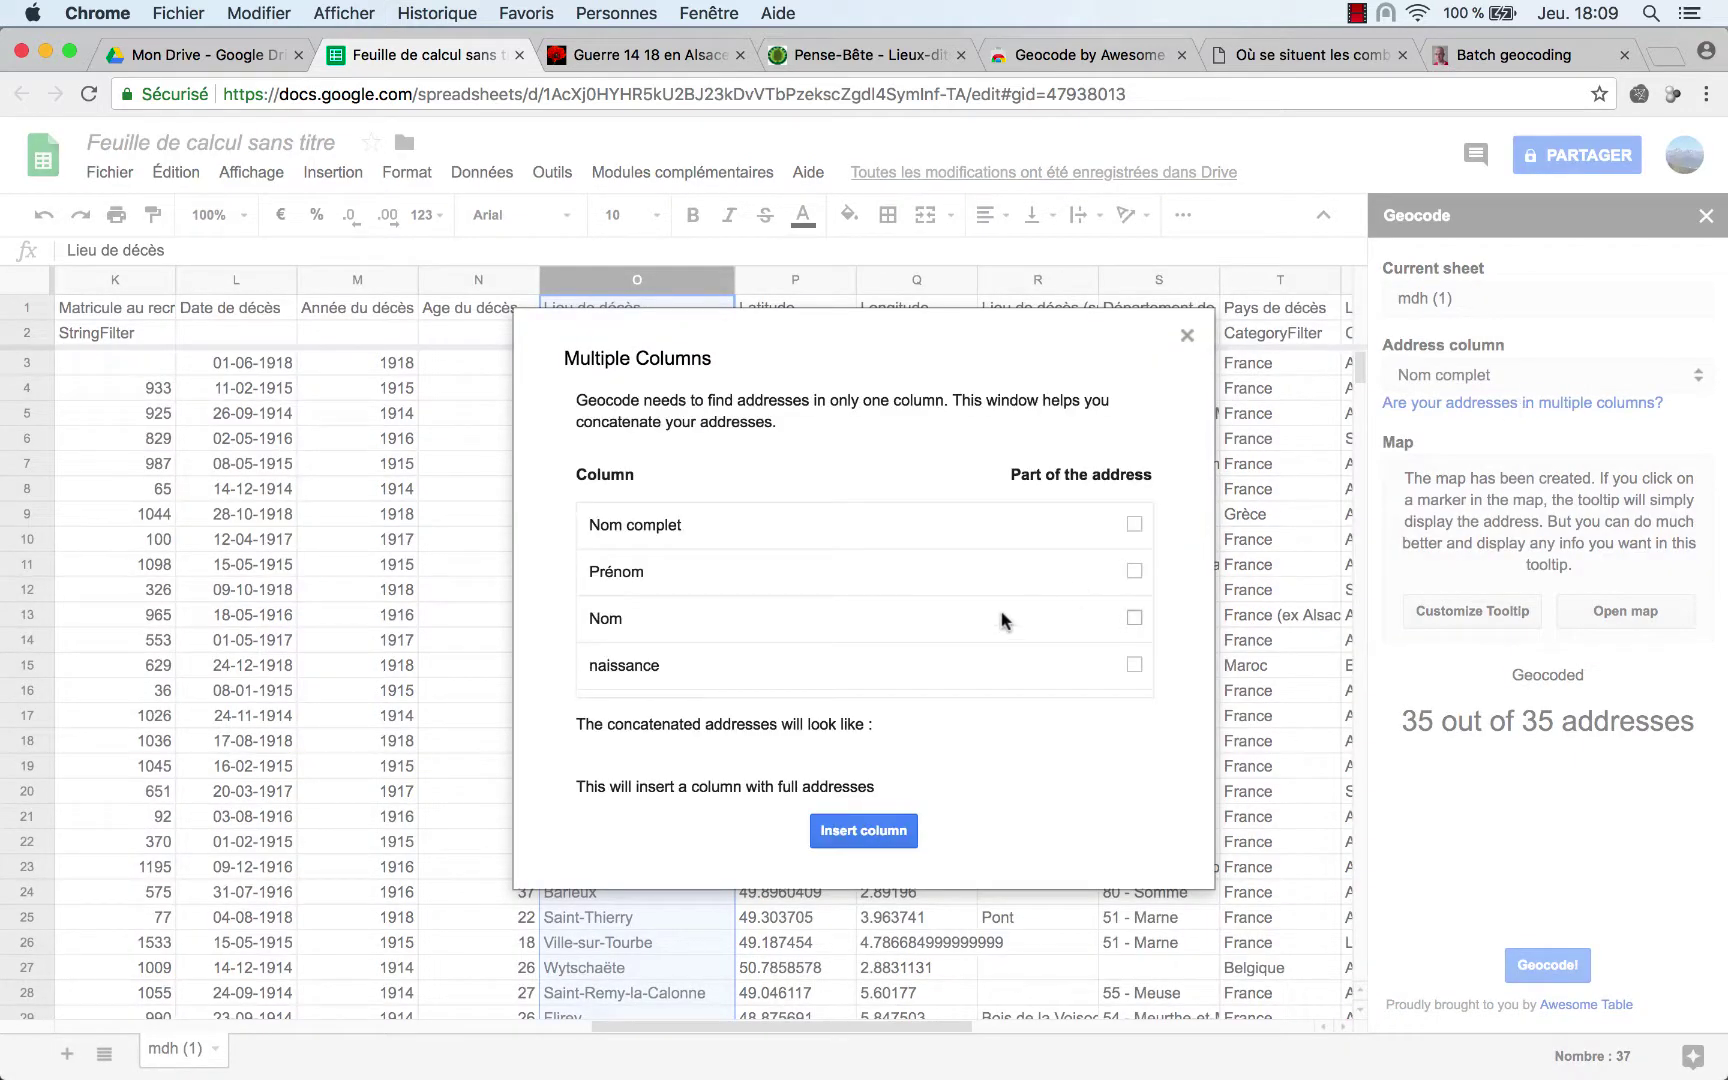
scroll(1003, 617, "down", 3)
scroll(1005, 620, "down", 3)
scroll(1004, 620, "down", 1)
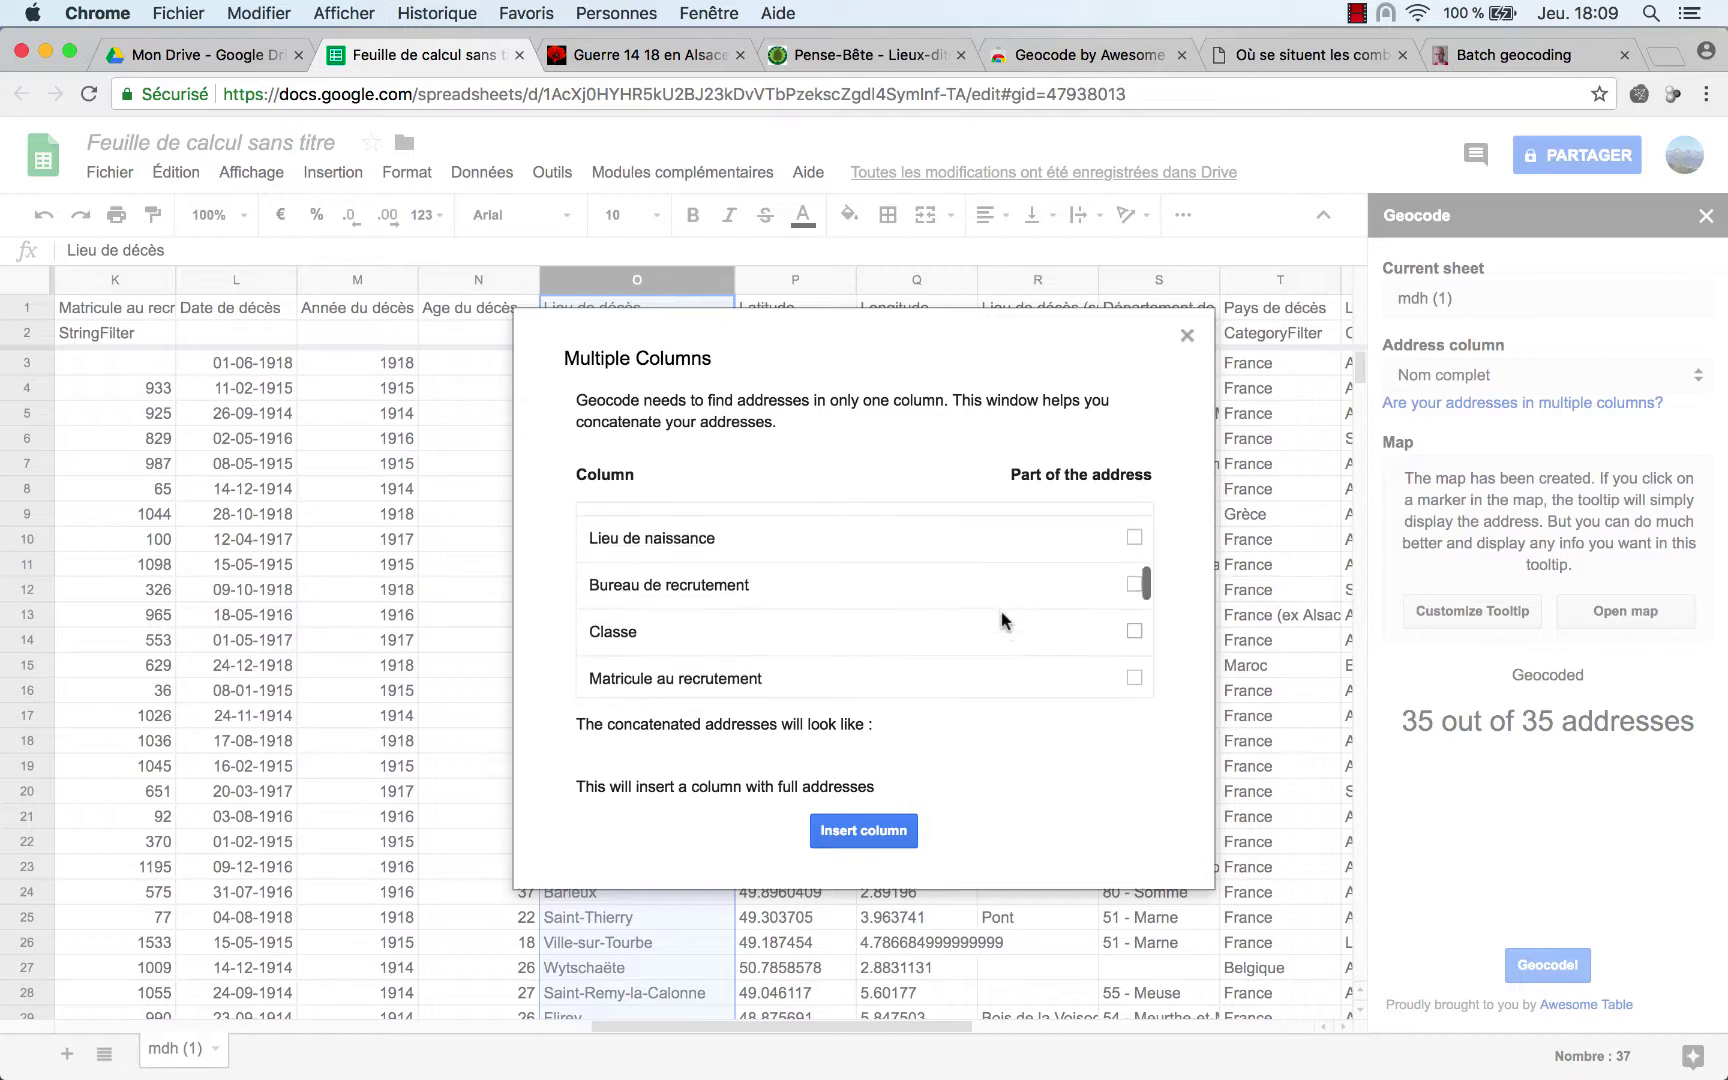
scroll(1004, 620, "down", 1)
scroll(1004, 620, "down", 2)
scroll(1004, 620, "down", 1)
scroll(1004, 620, "down", 1)
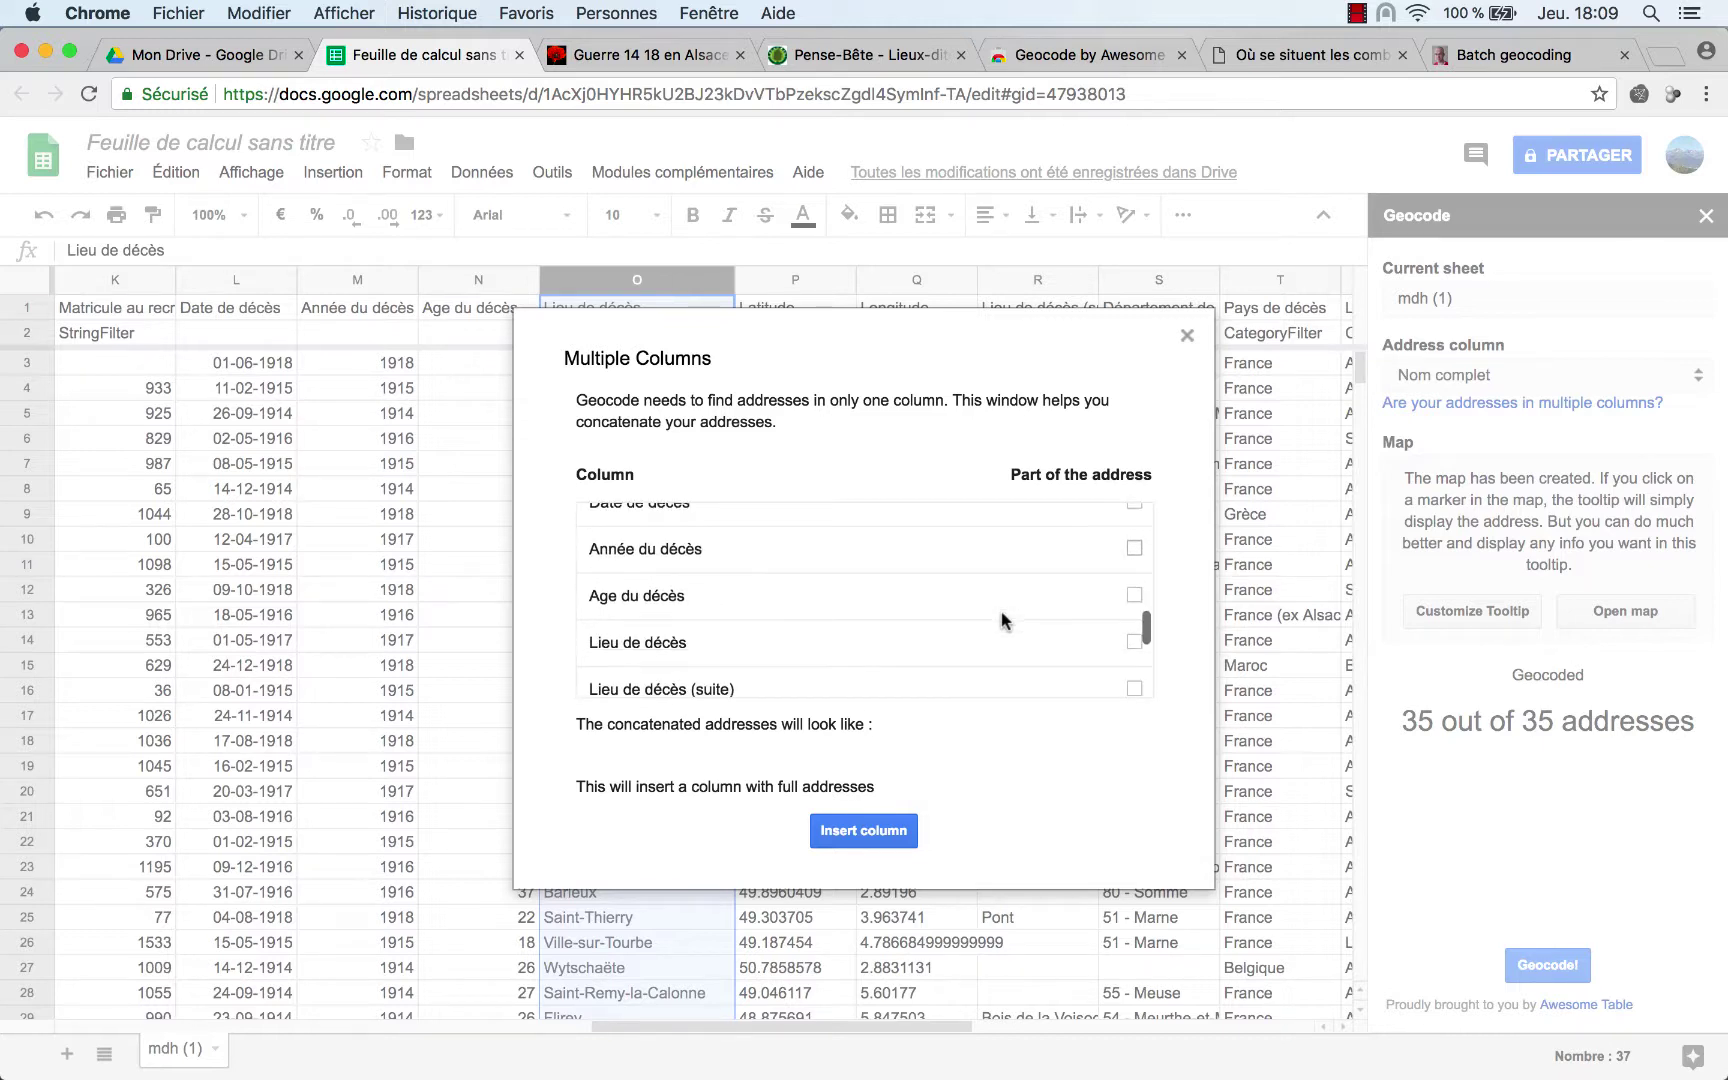
scroll(1004, 620, "down", 1)
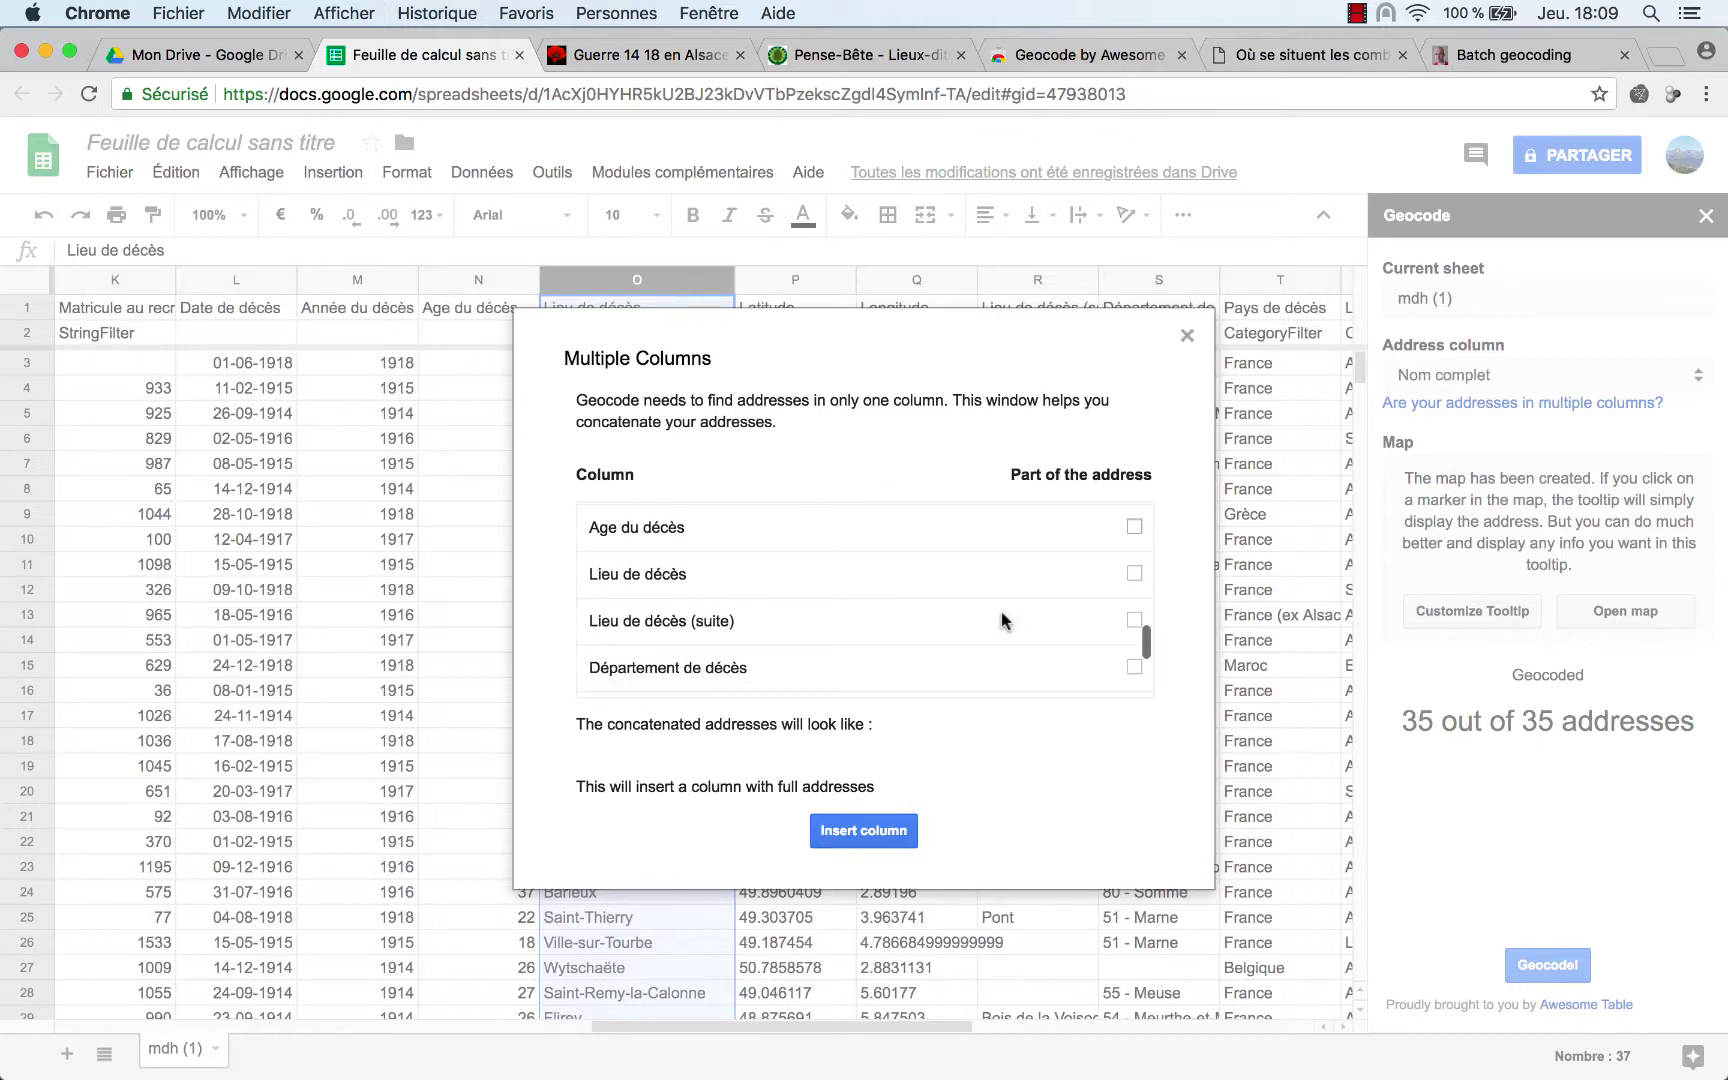
left_click(1131, 578)
scroll(1068, 617, "down", 1)
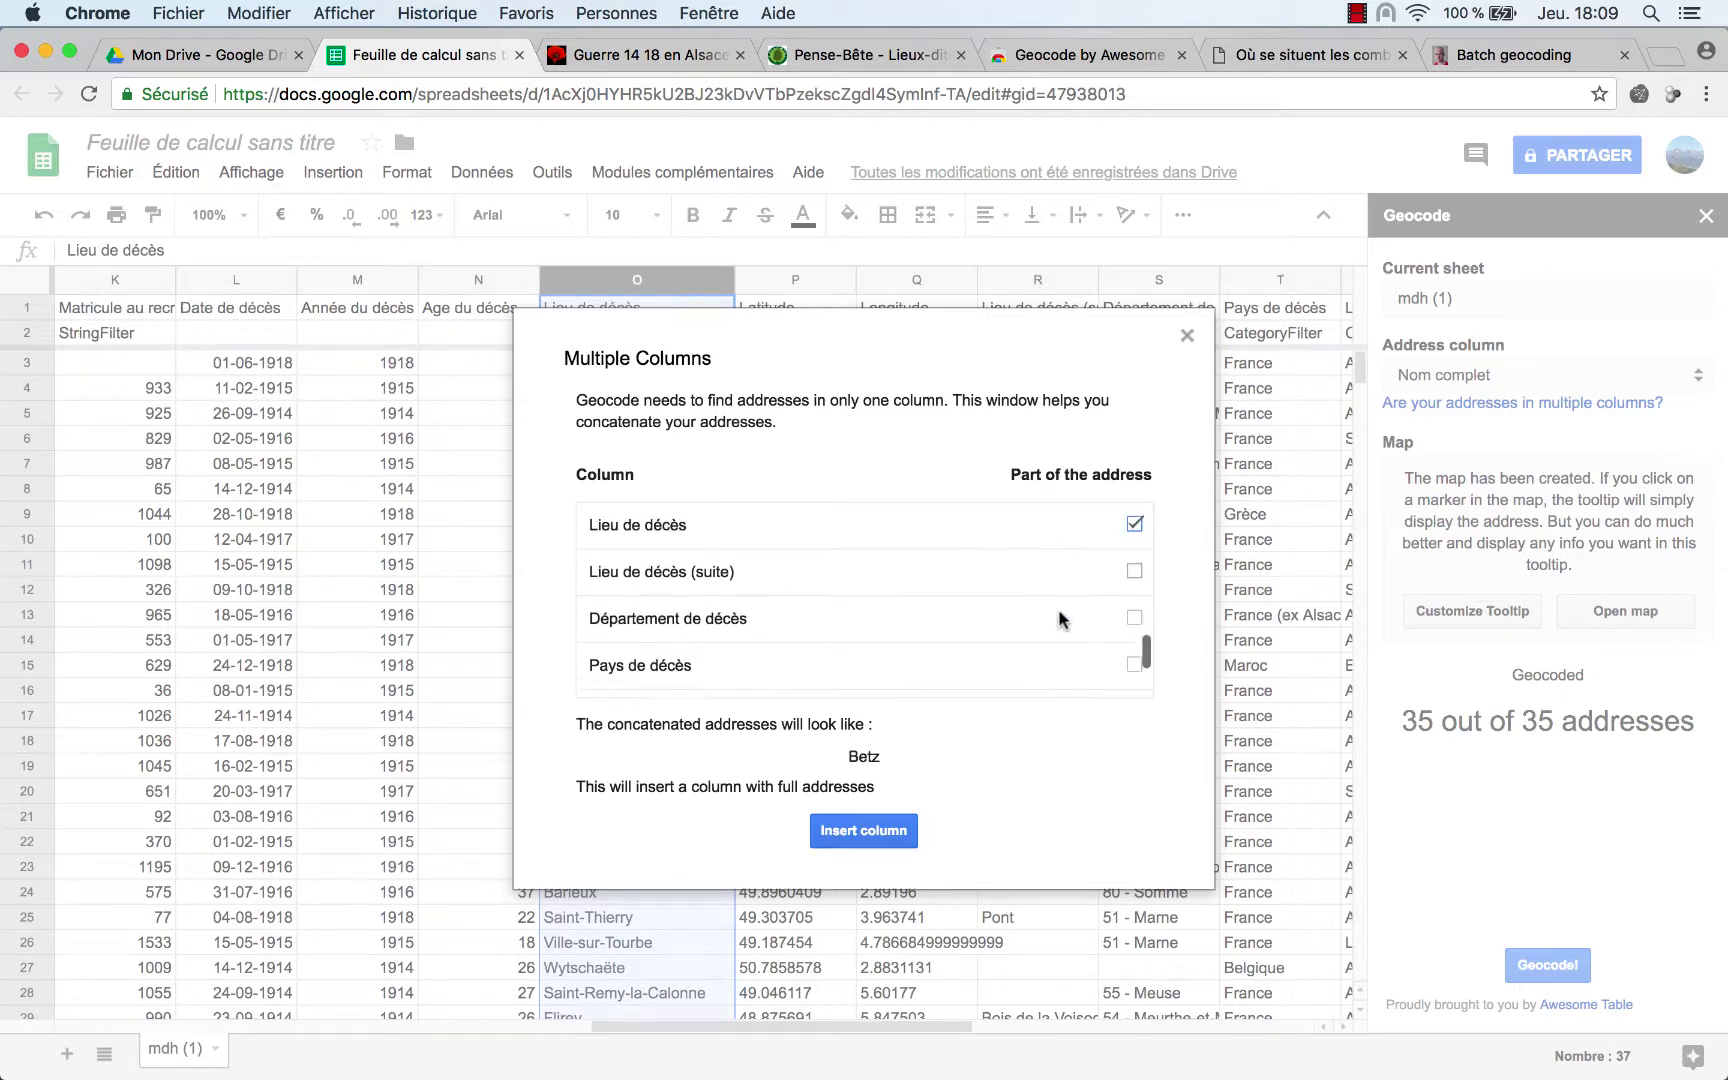
left_click(1133, 611)
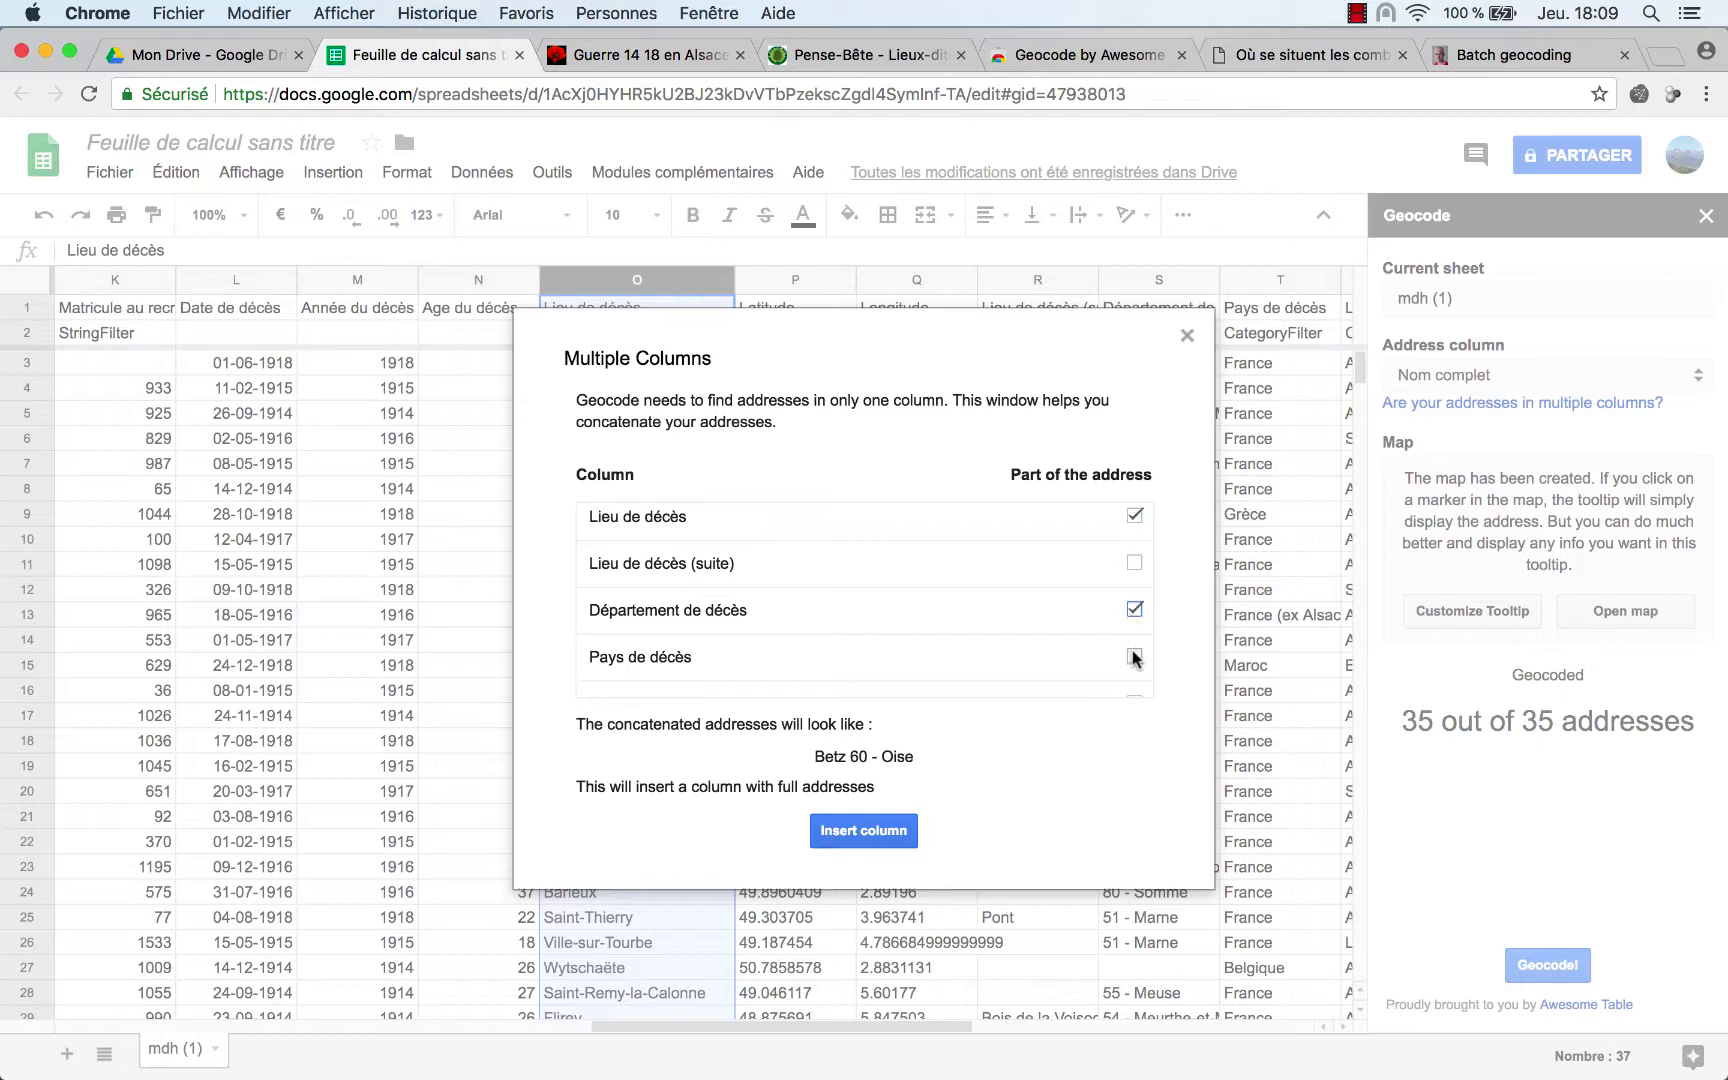
left_click(1134, 656)
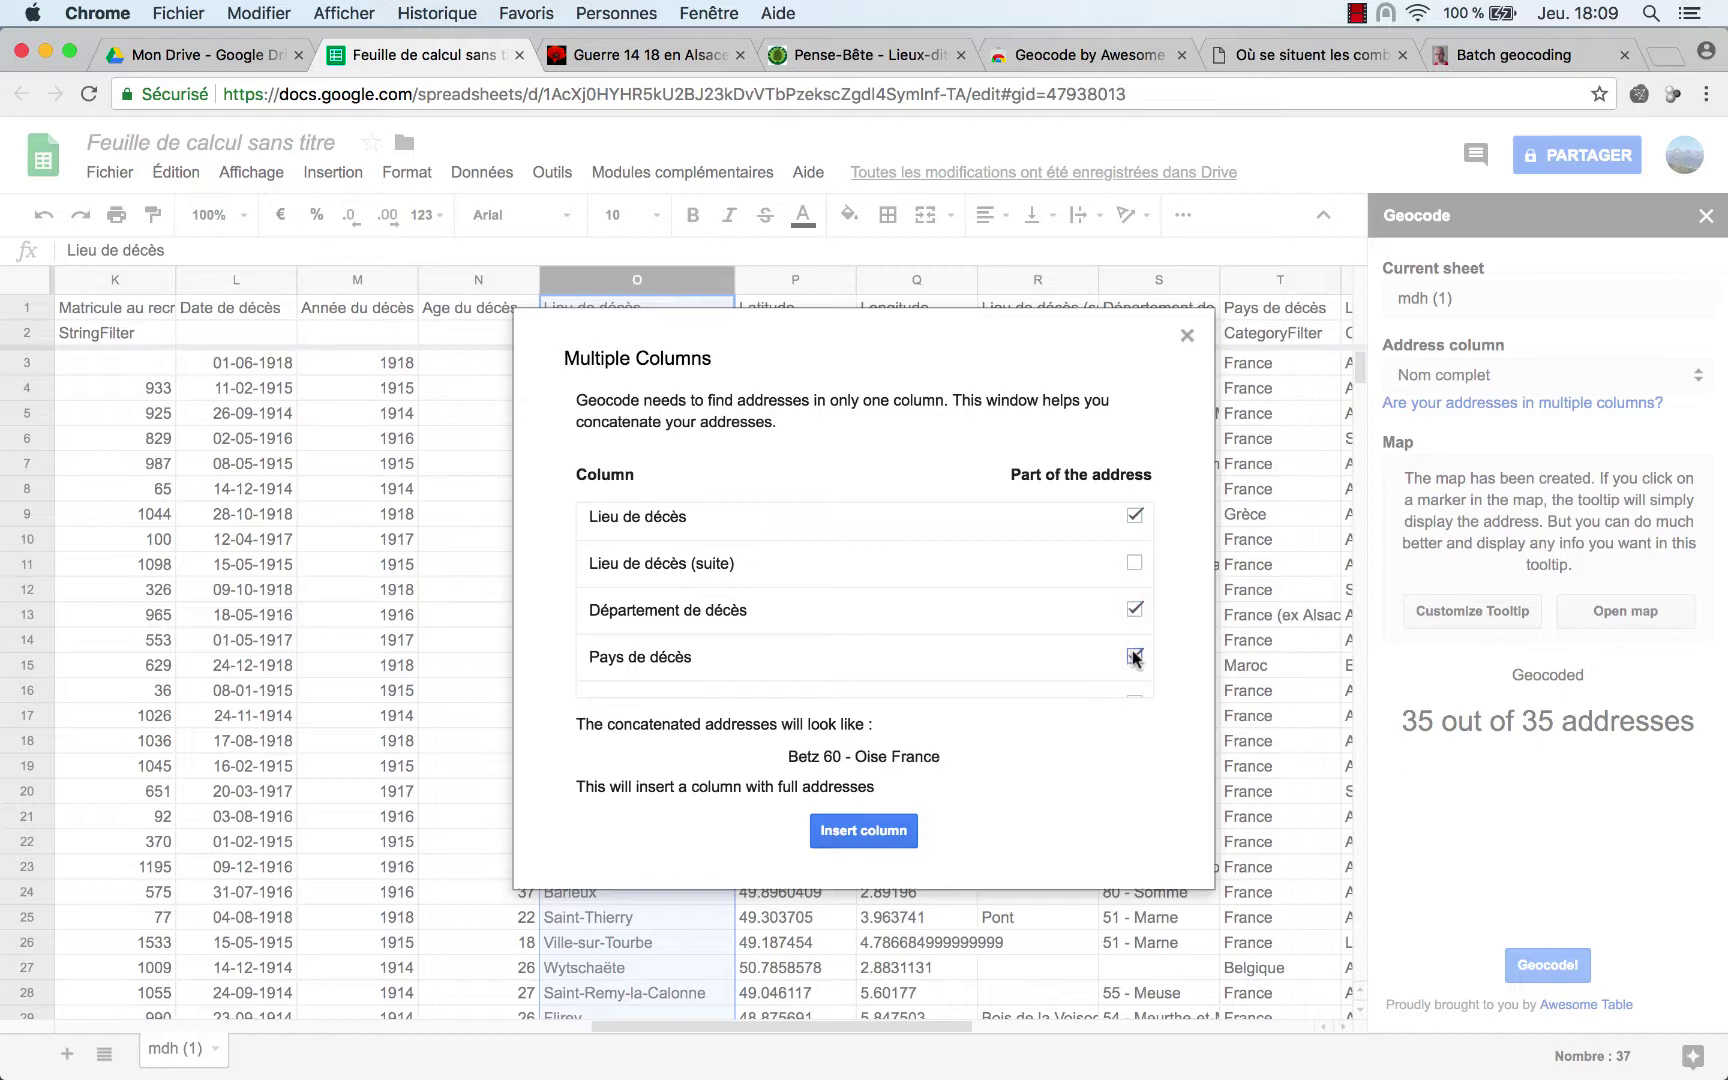
left_click(884, 834)
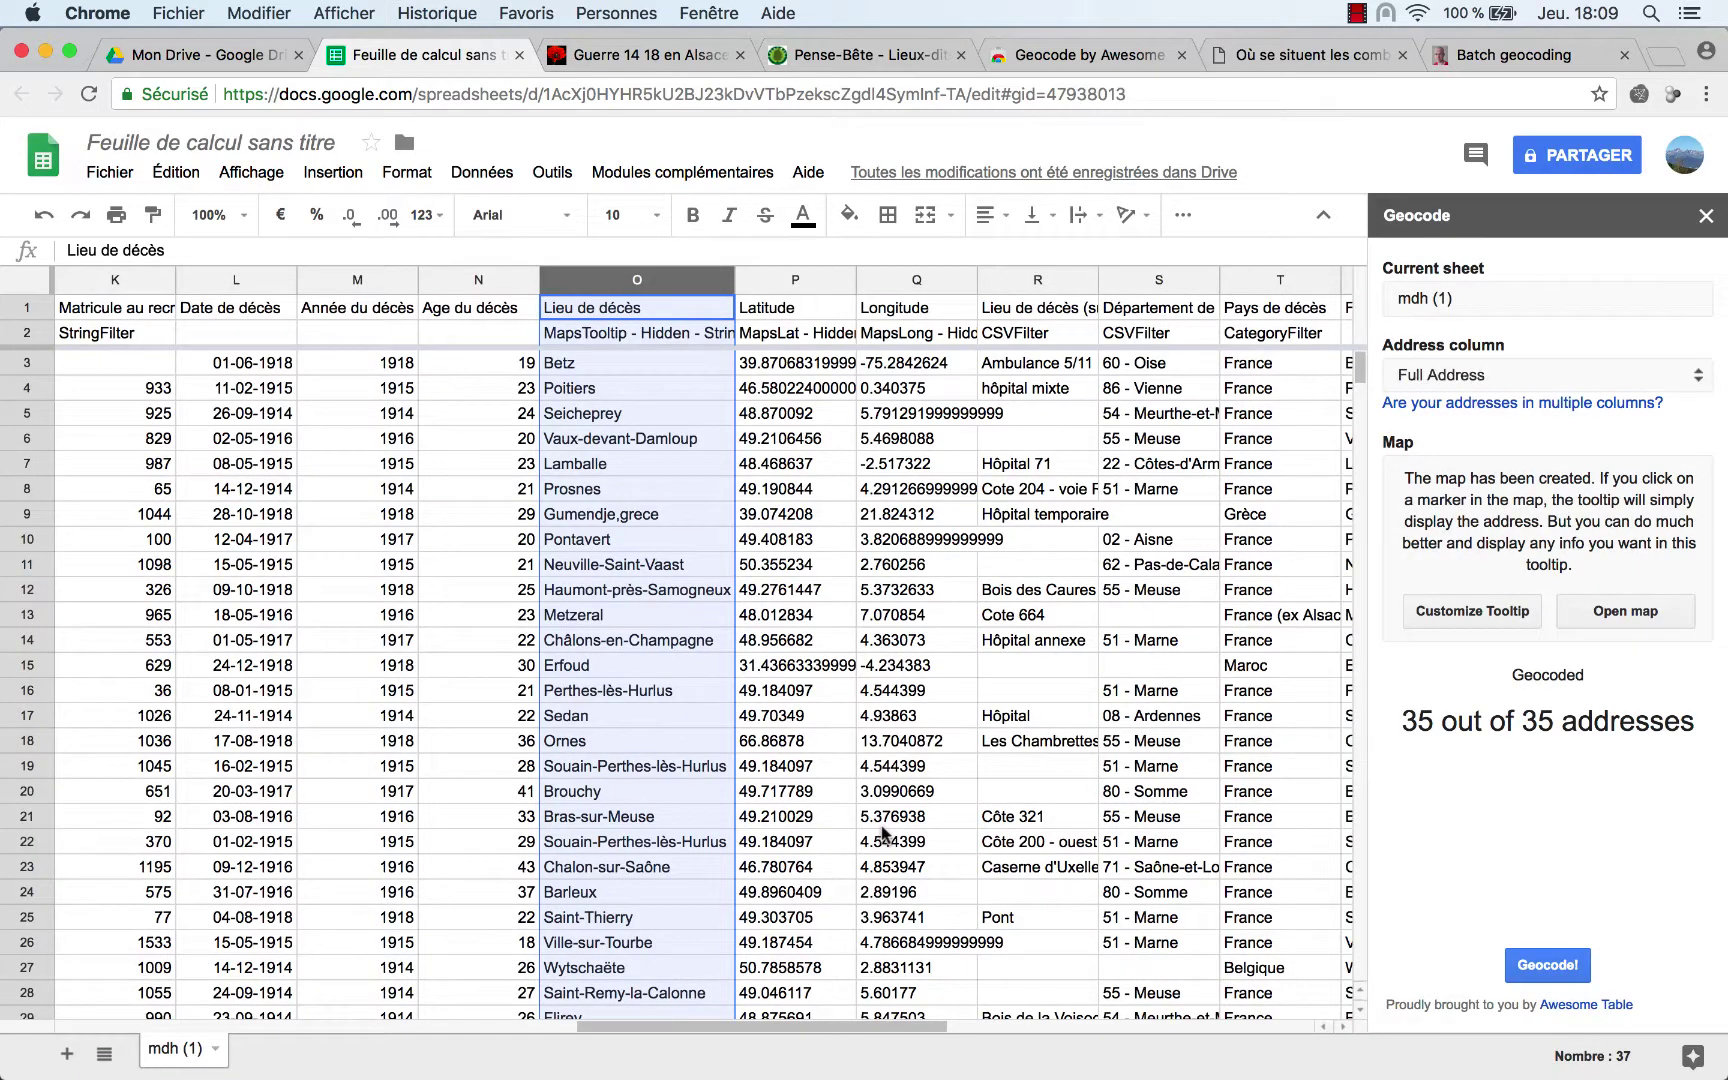
- Keep Full Address as the address column and geocode all 35 addresses
scroll(1030, 727, "right", 3)
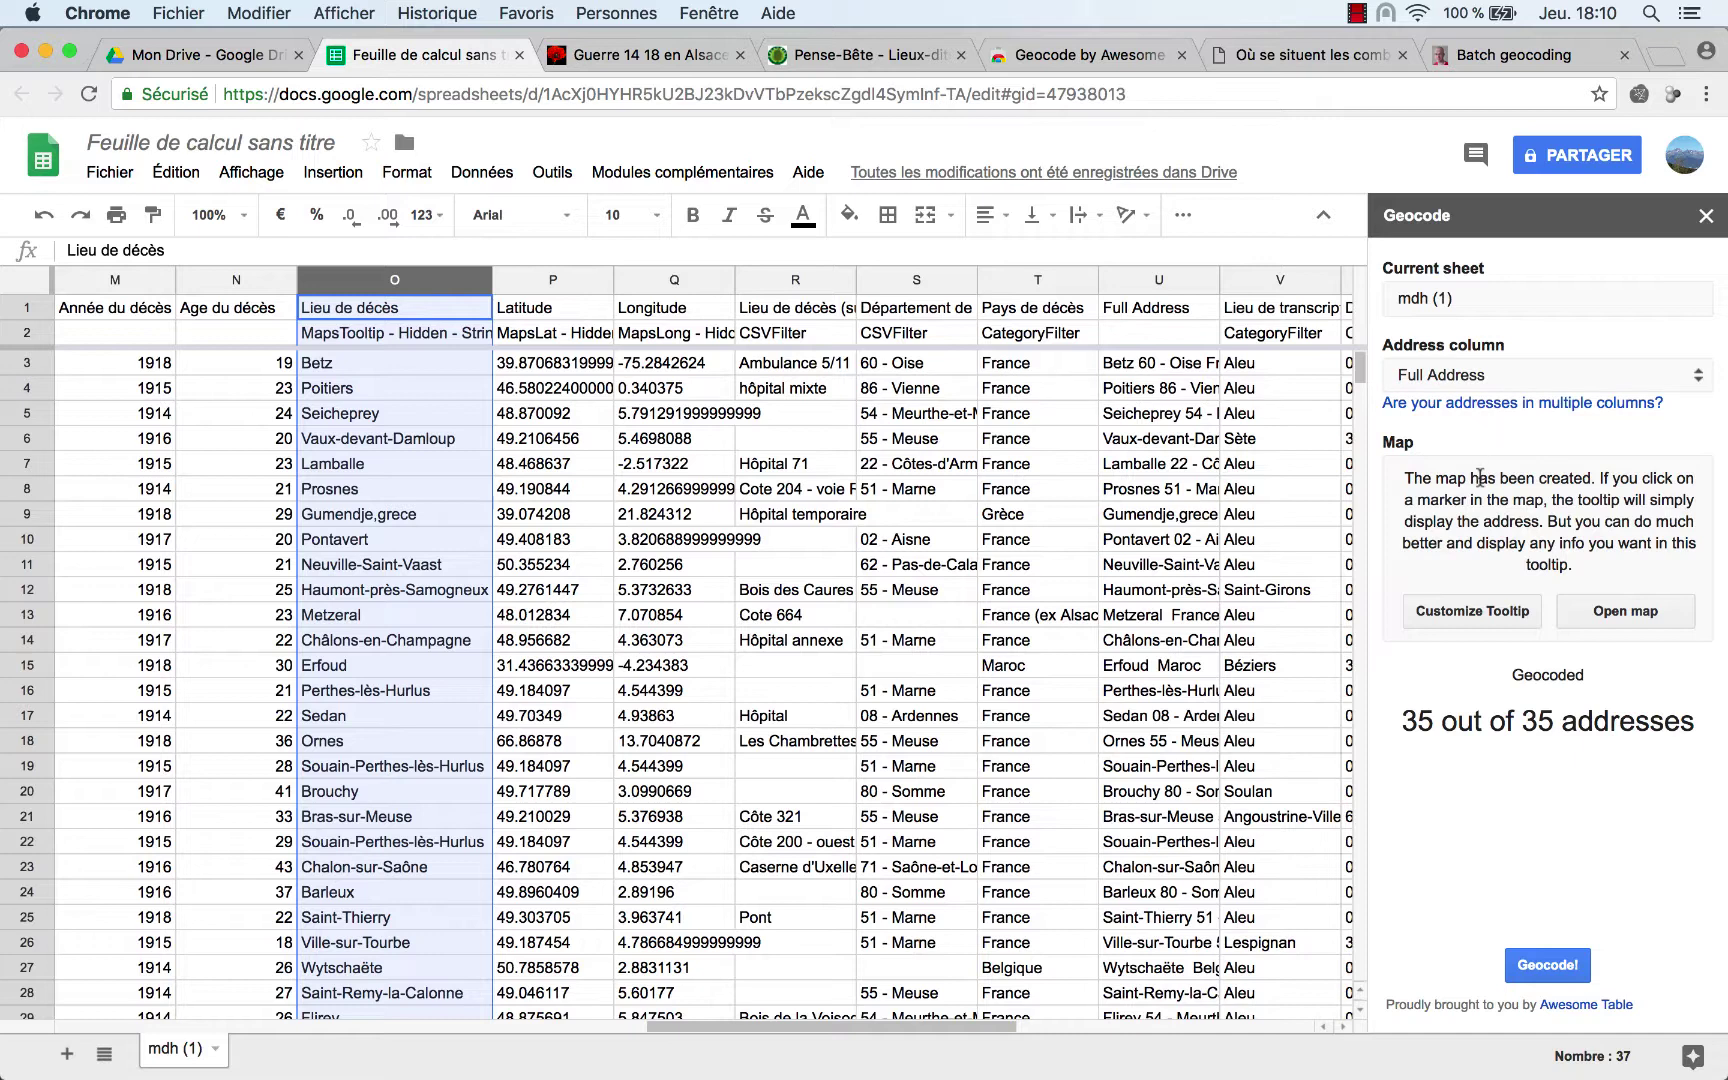
left_click(1472, 377)
left_click(1472, 375)
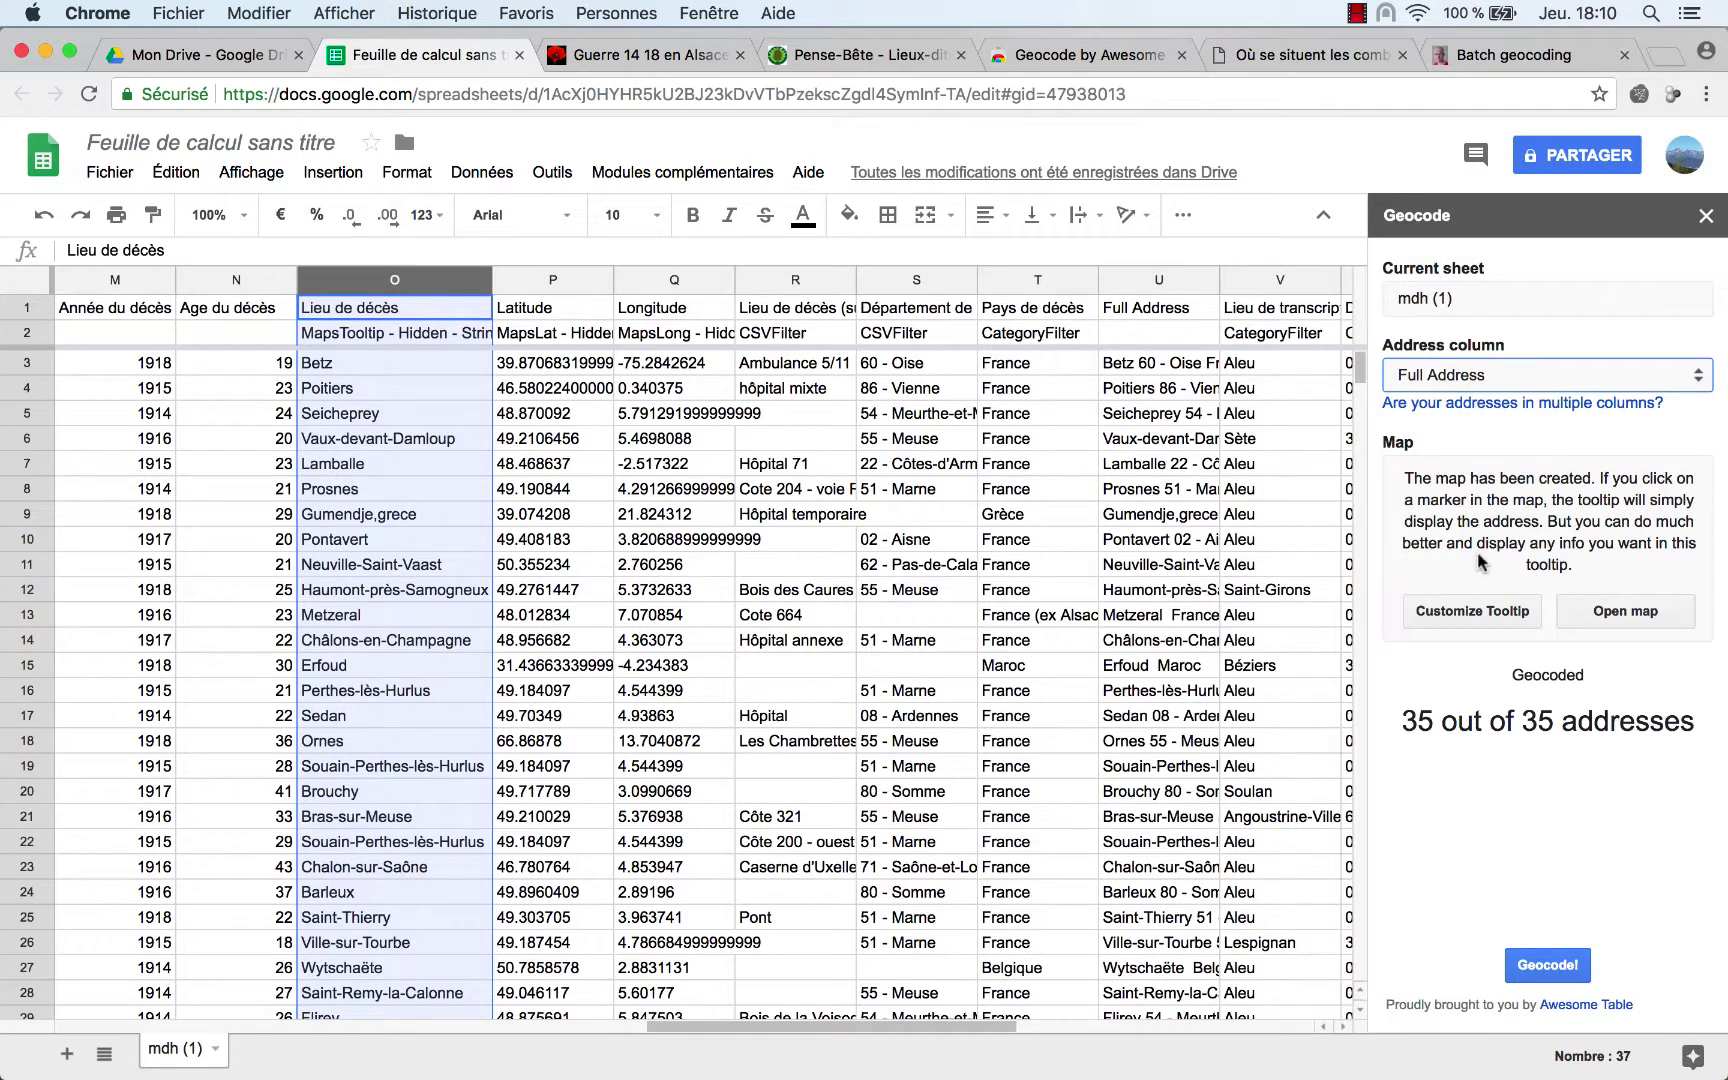
left_click(1566, 966)
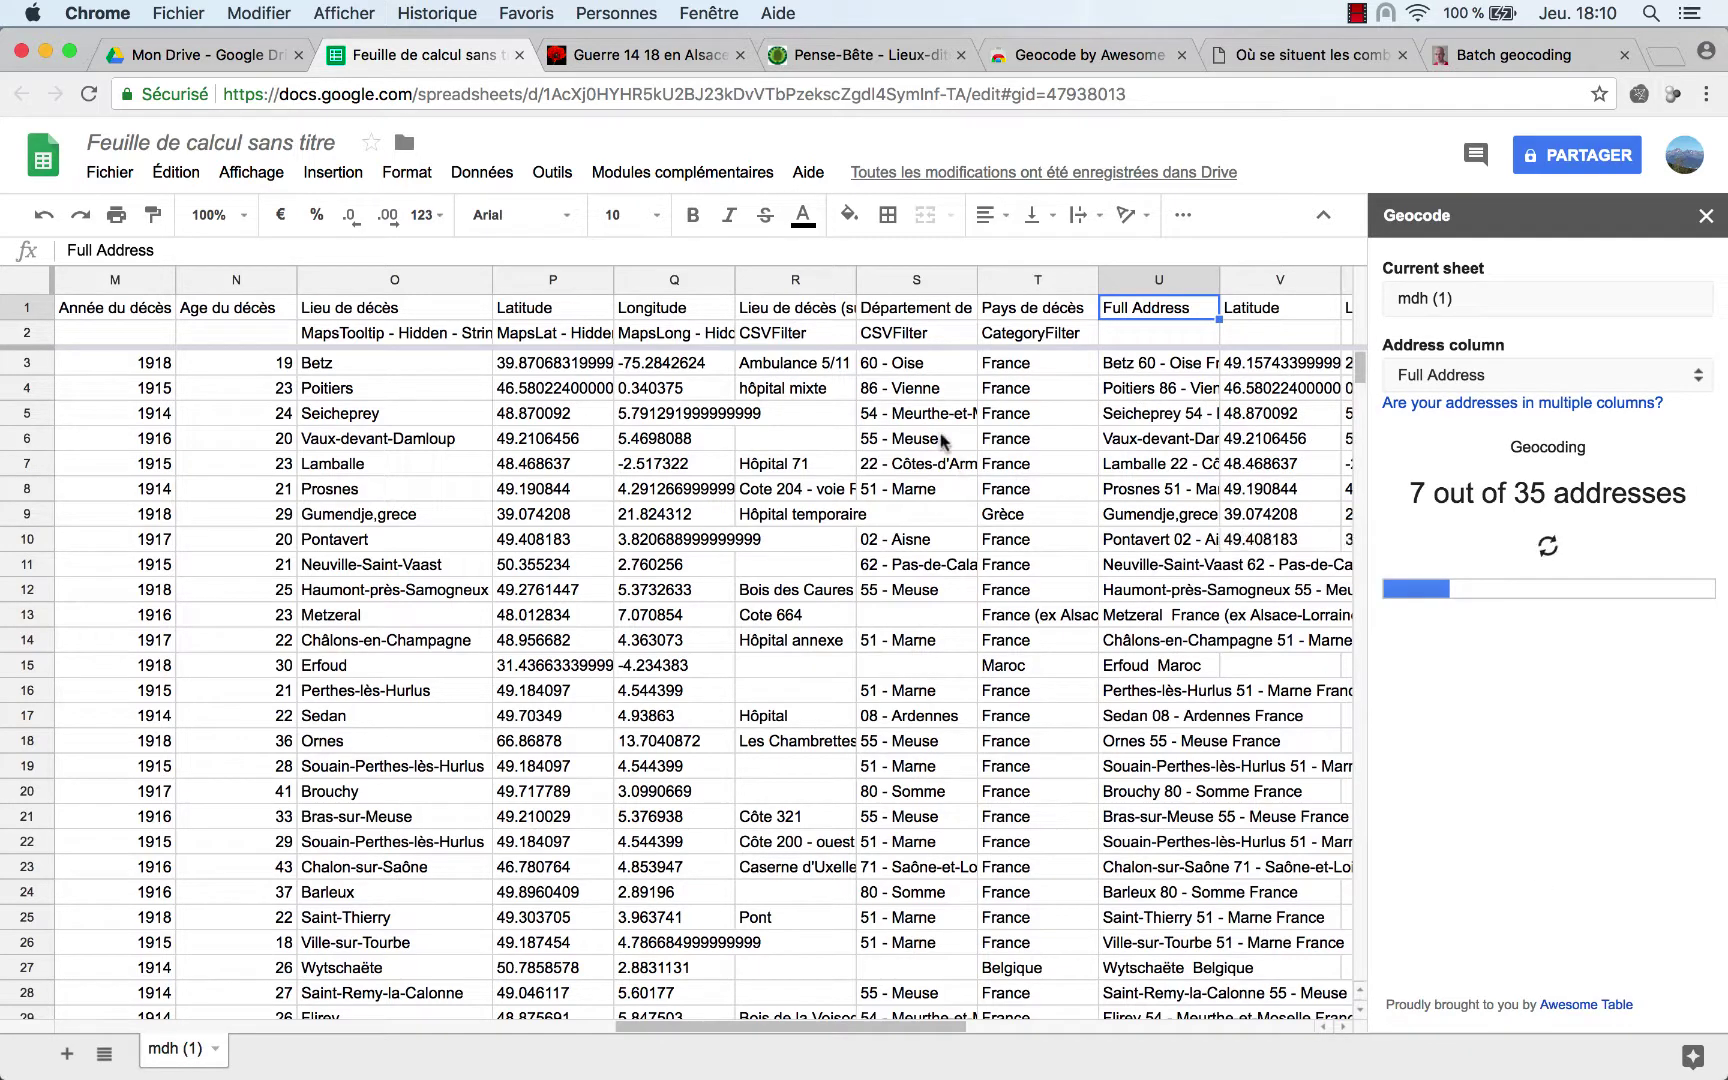
- Widen the Full Address column so whole addresses show, then review the geocoded rows
scroll(940, 438, "right", 3)
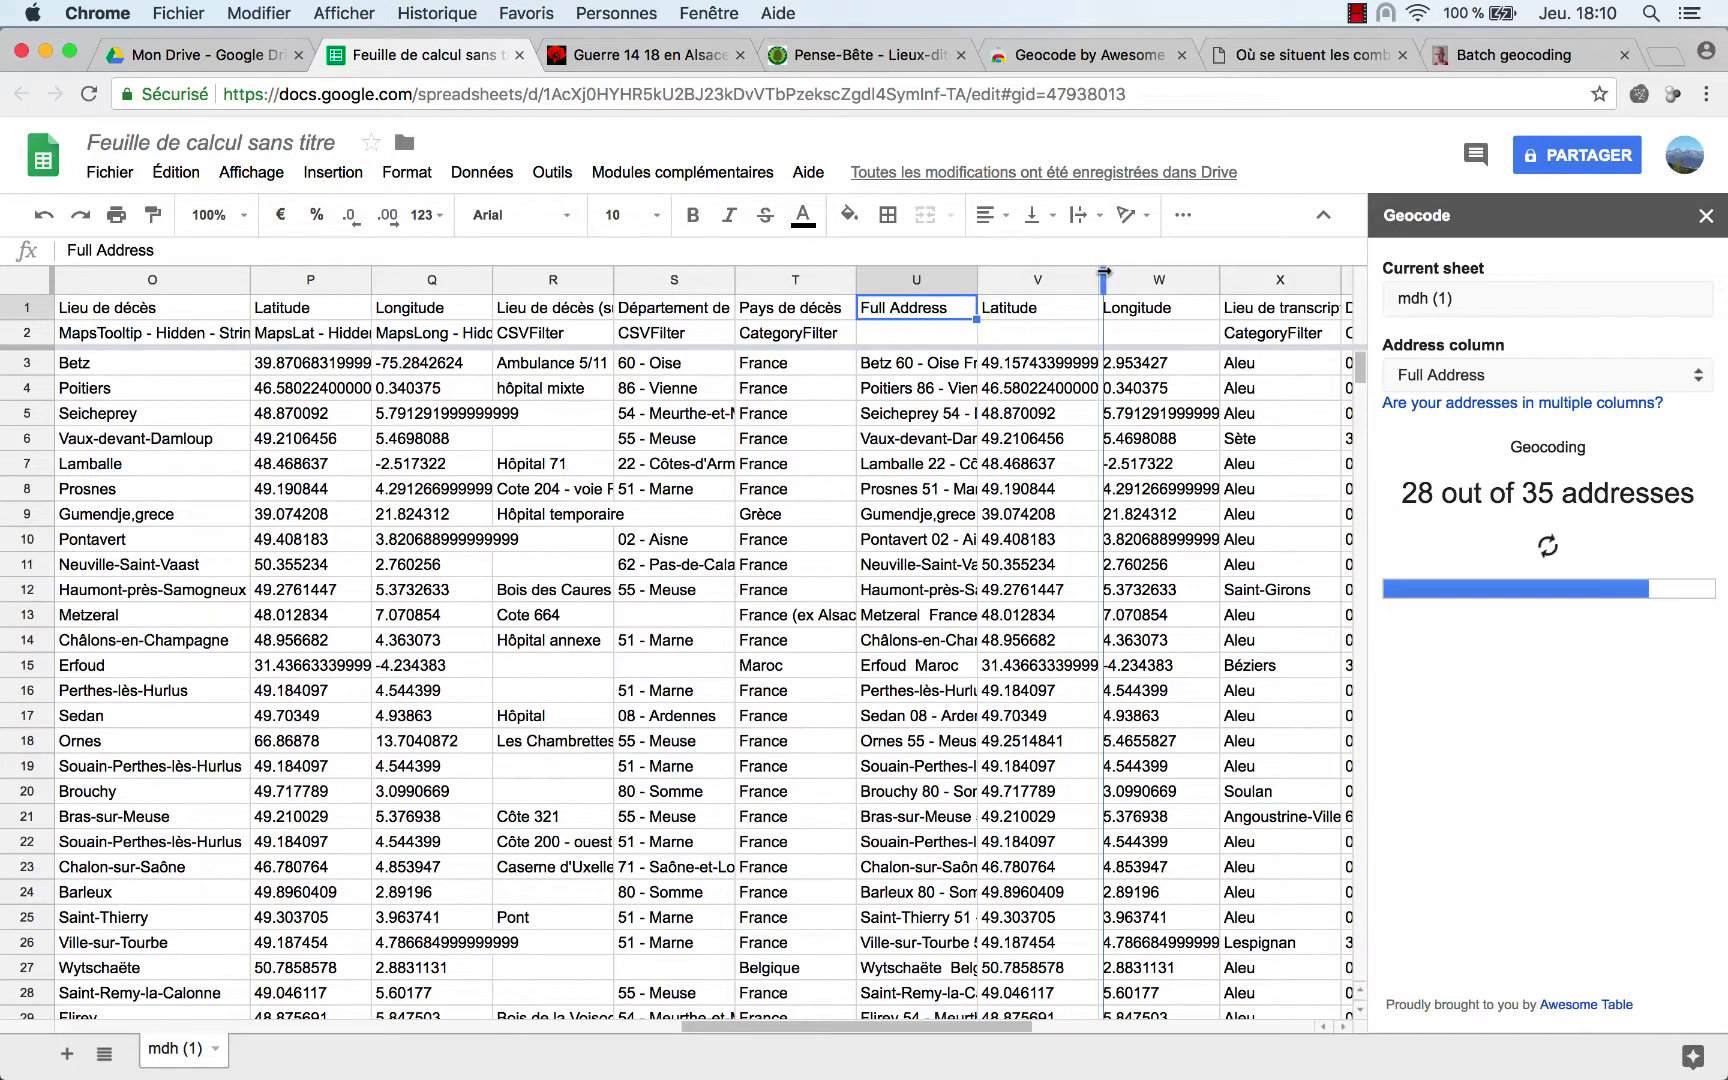
left_click_drag(1103, 271, 1210, 271)
scroll(1122, 398, "right", 2)
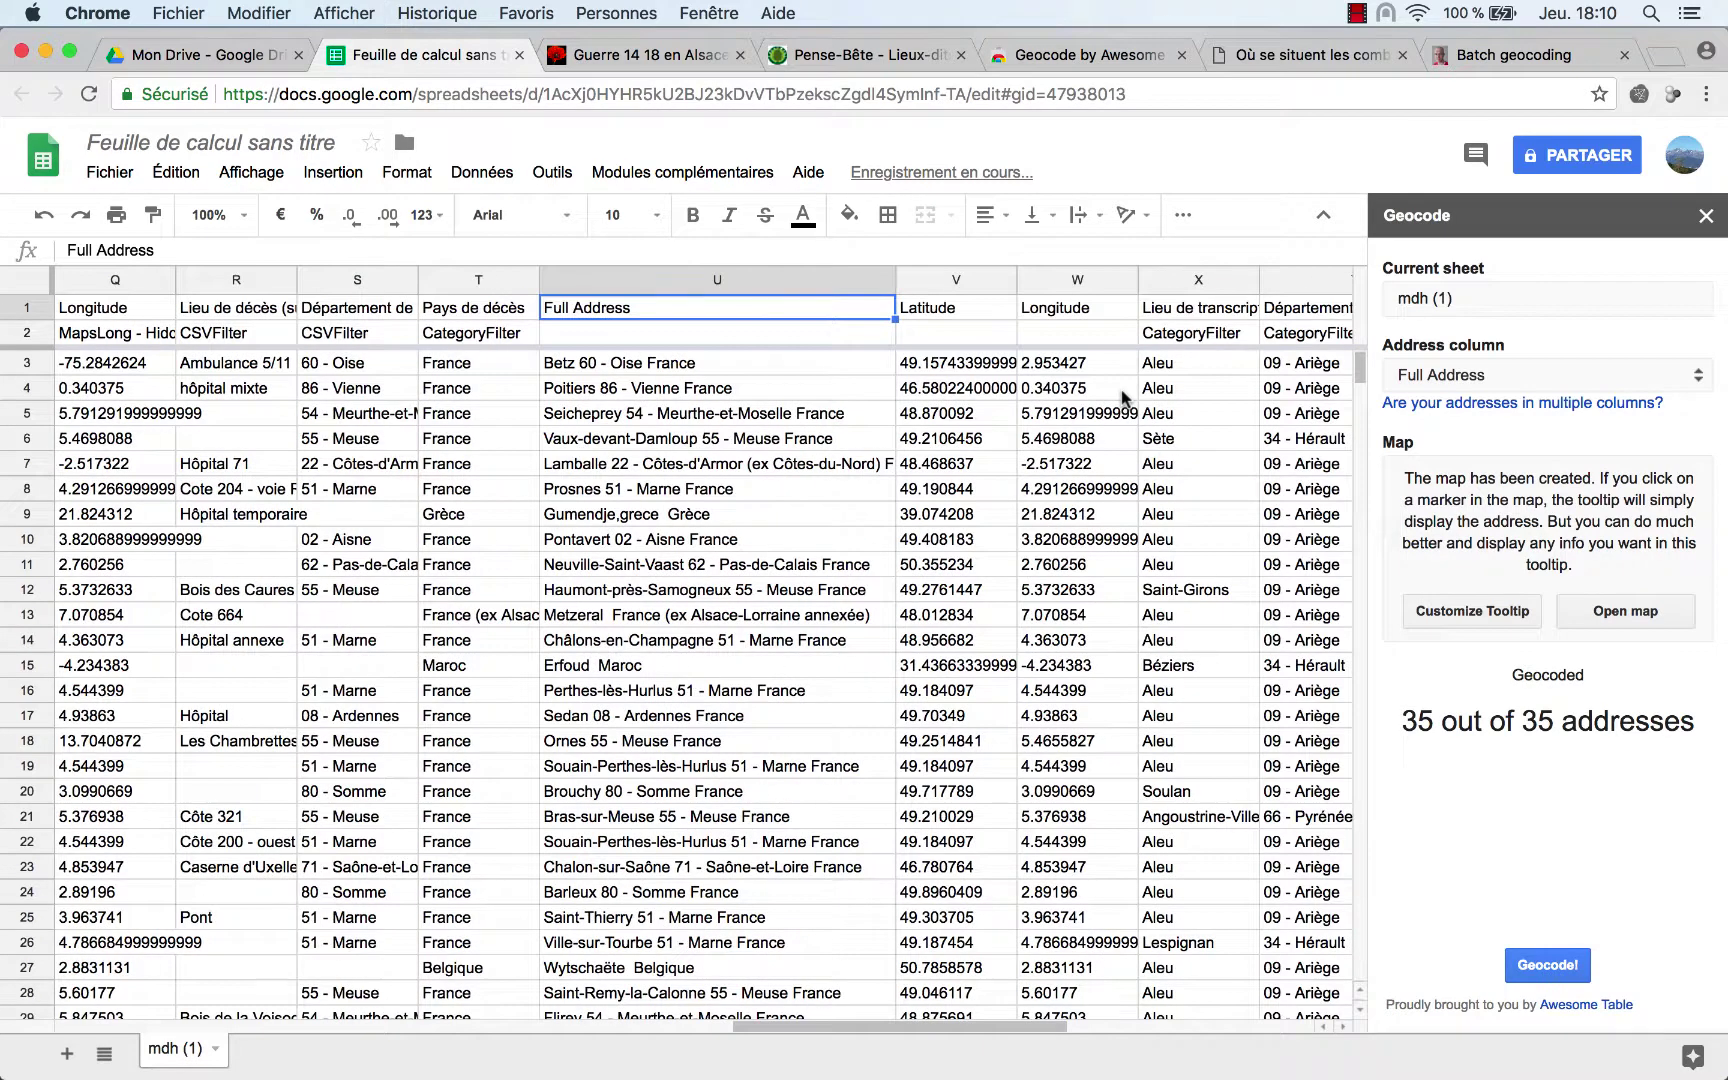
scroll(1122, 398, "right", 2)
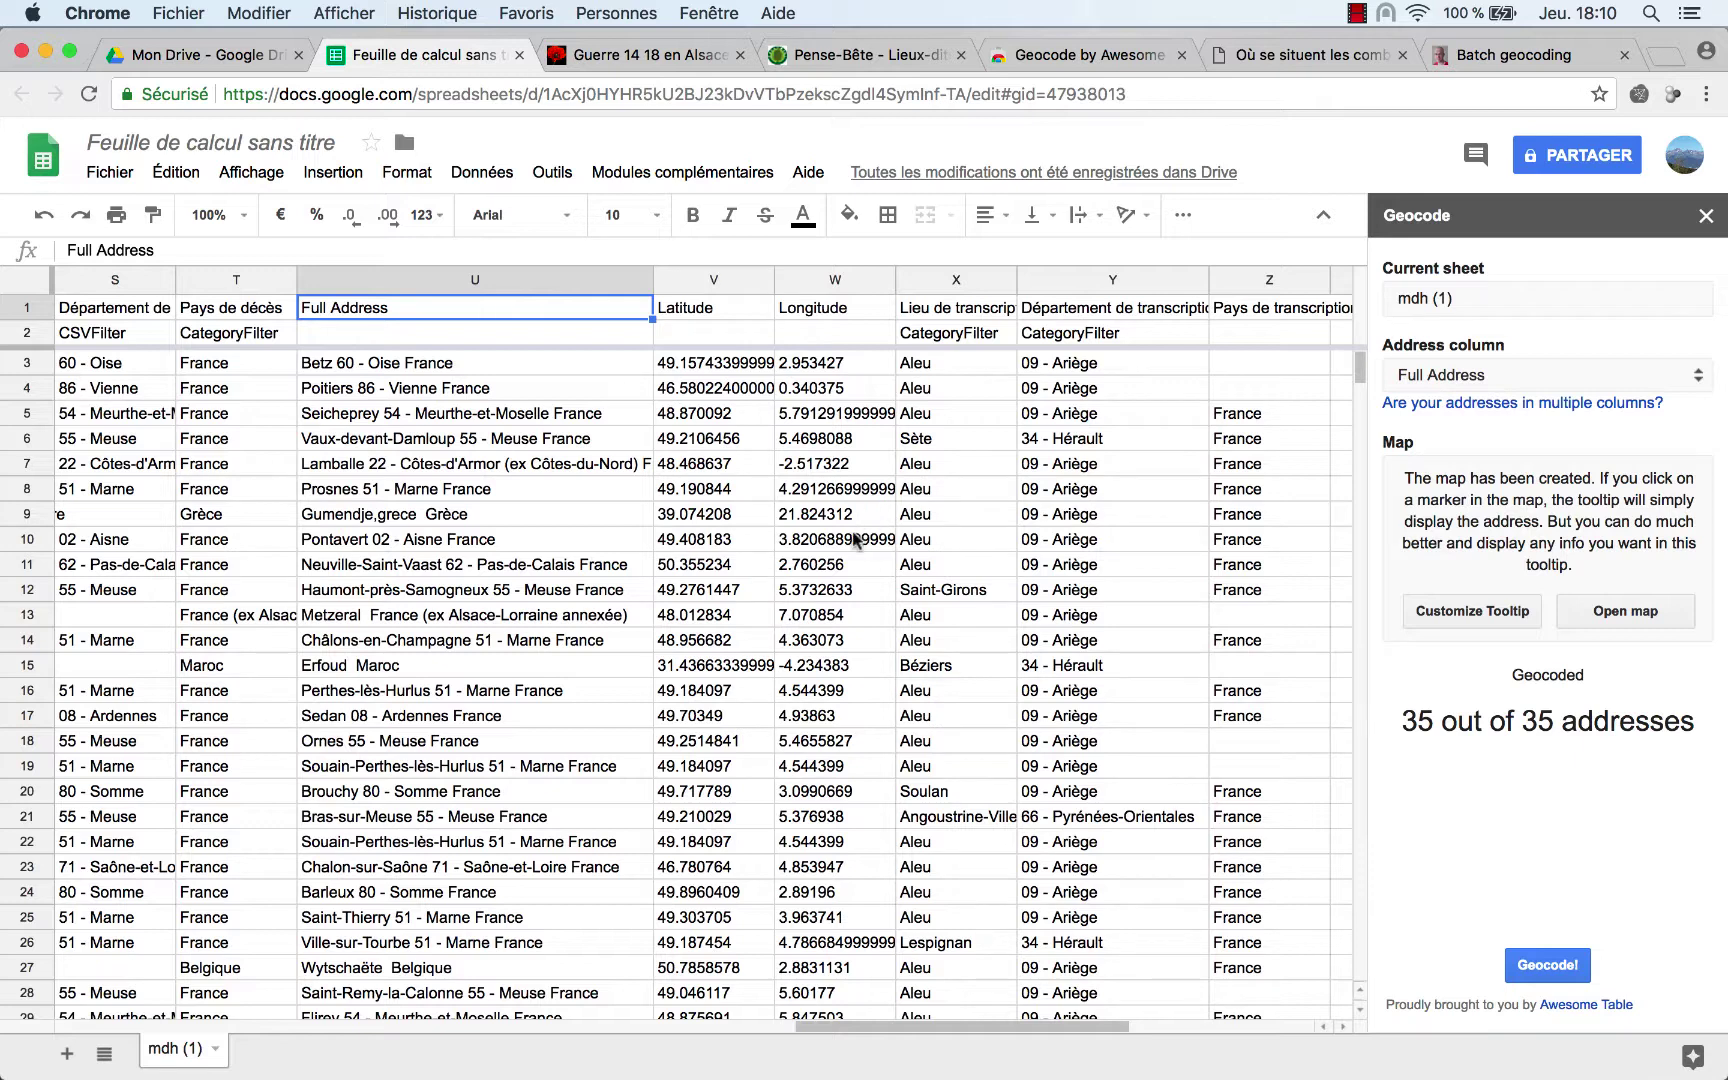
scroll(855, 540, "down", 1)
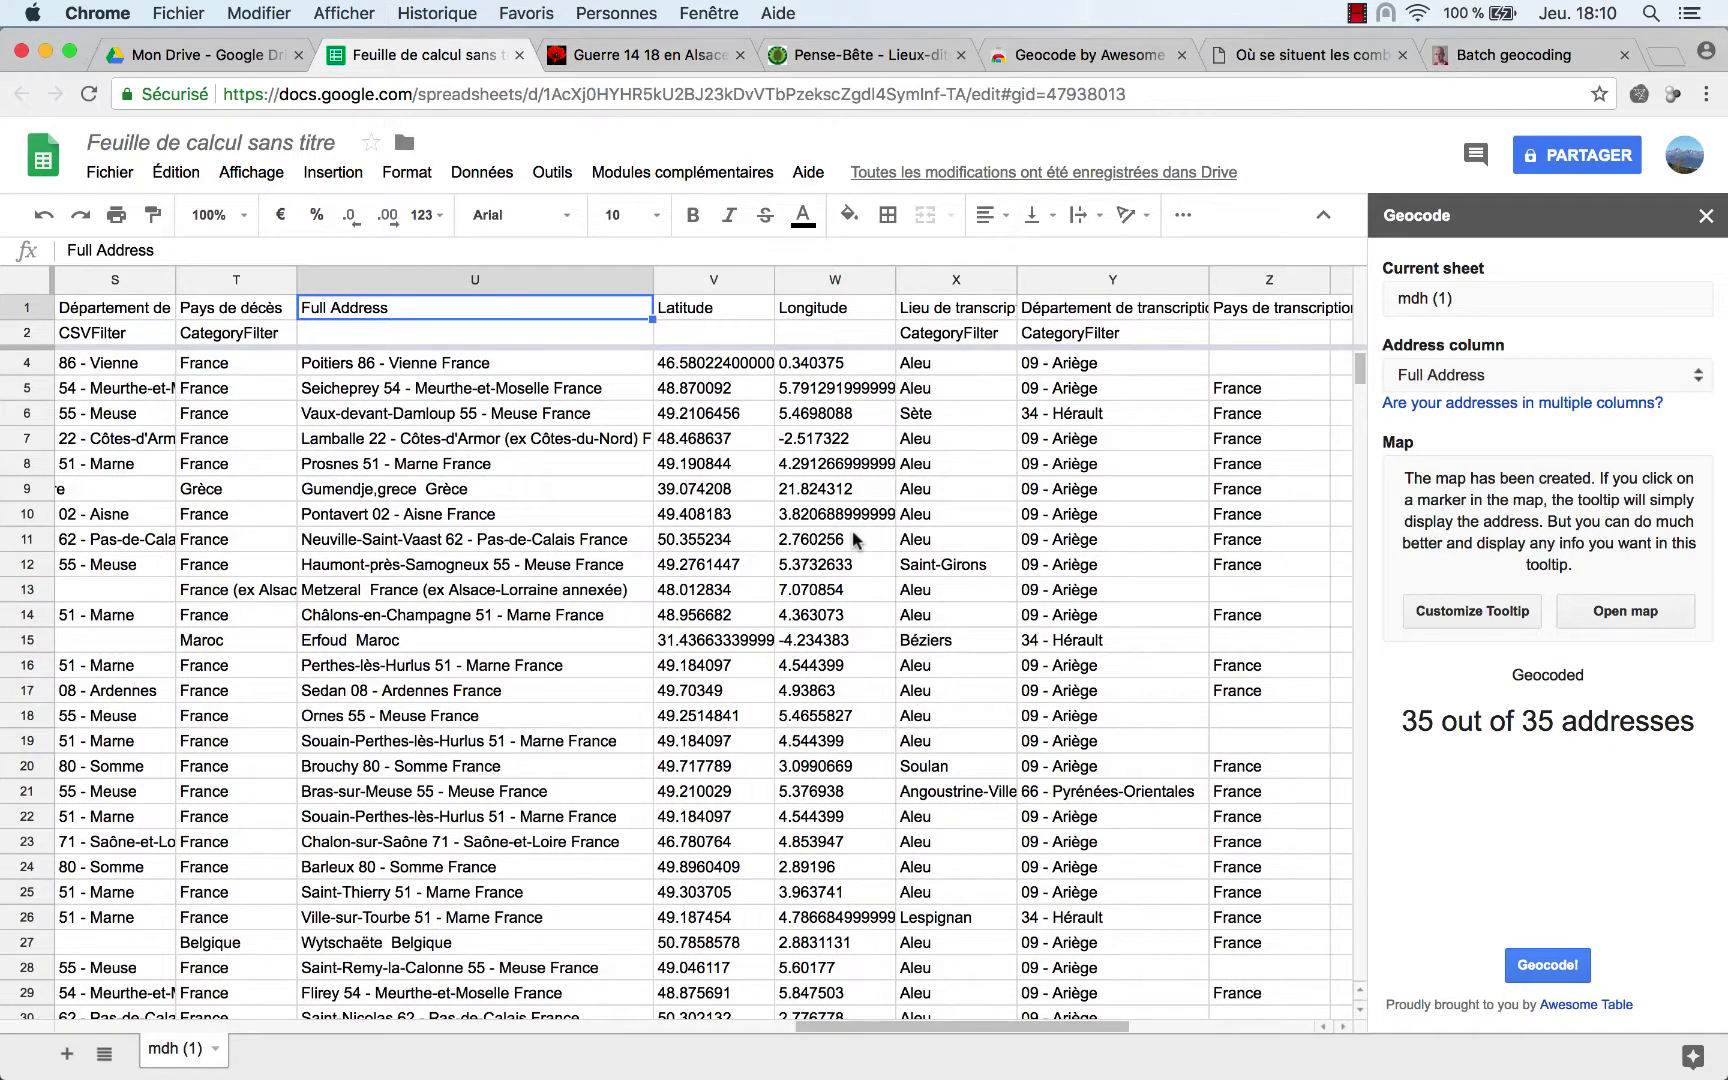
scroll(855, 540, "down", 1)
scroll(855, 540, "down", 2)
scroll(855, 540, "down", 5)
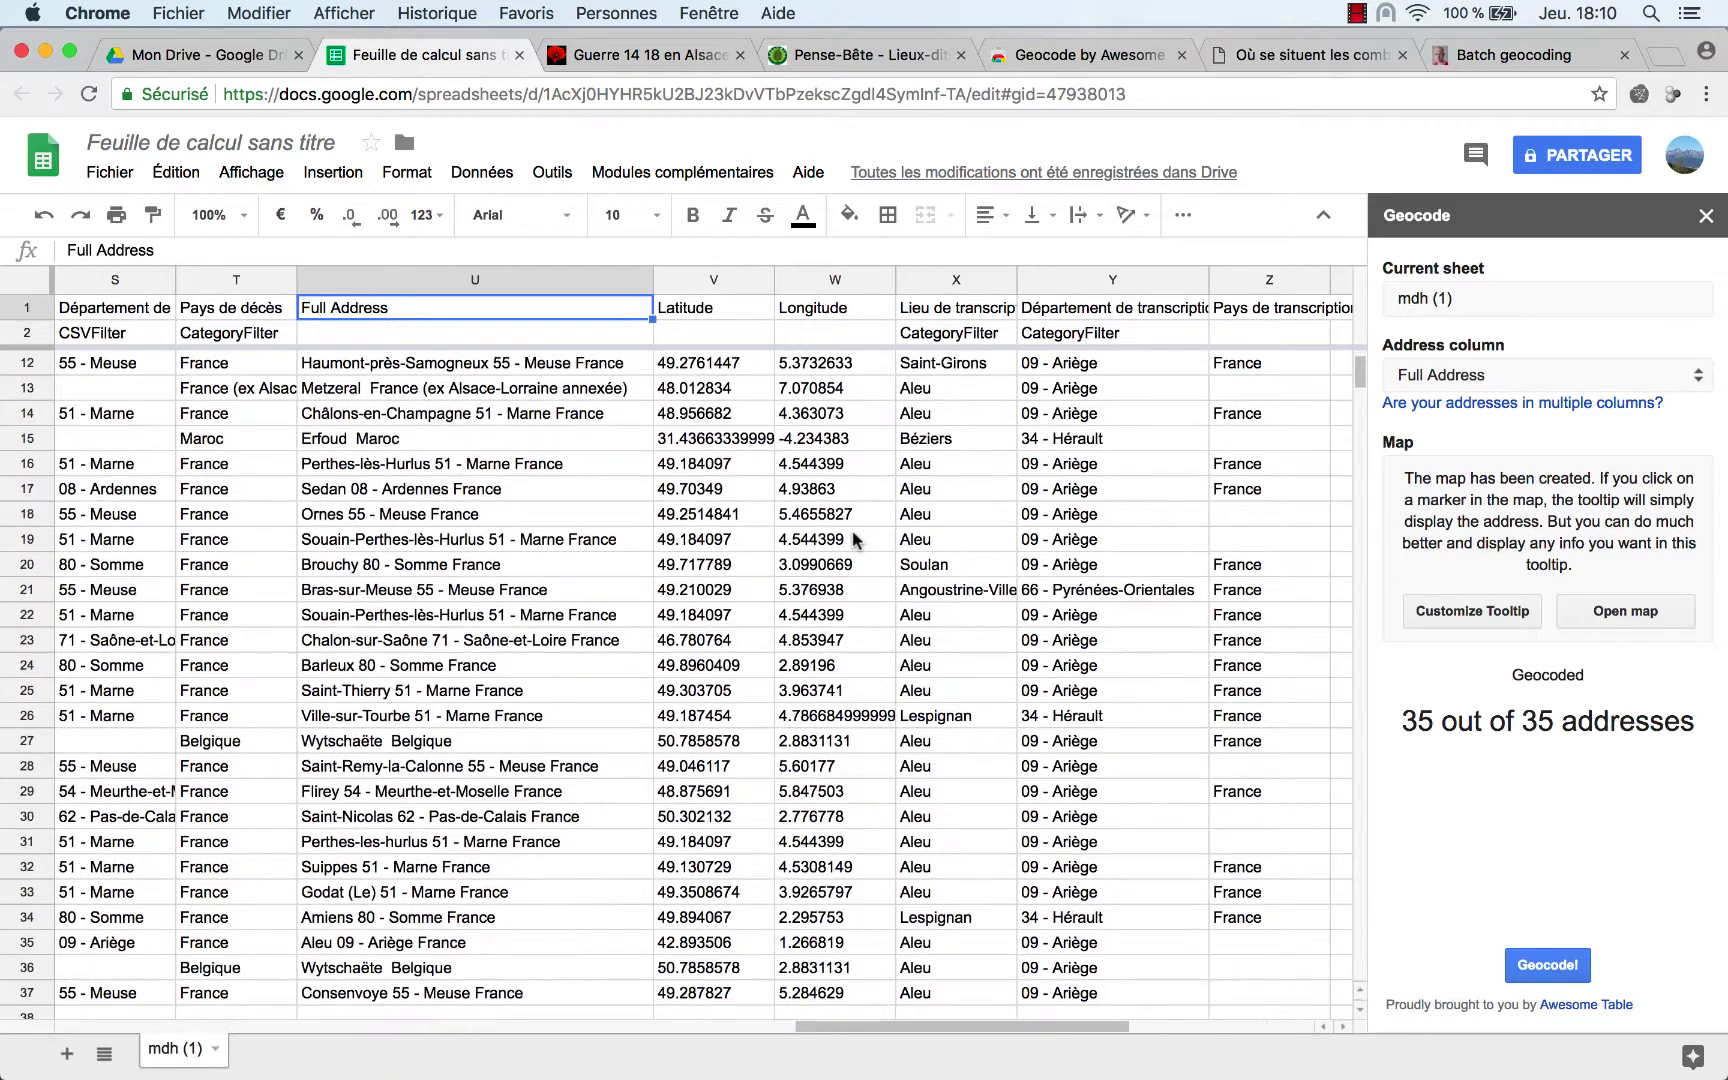
scroll(855, 540, "down", 6)
scroll(855, 540, "up", 15)
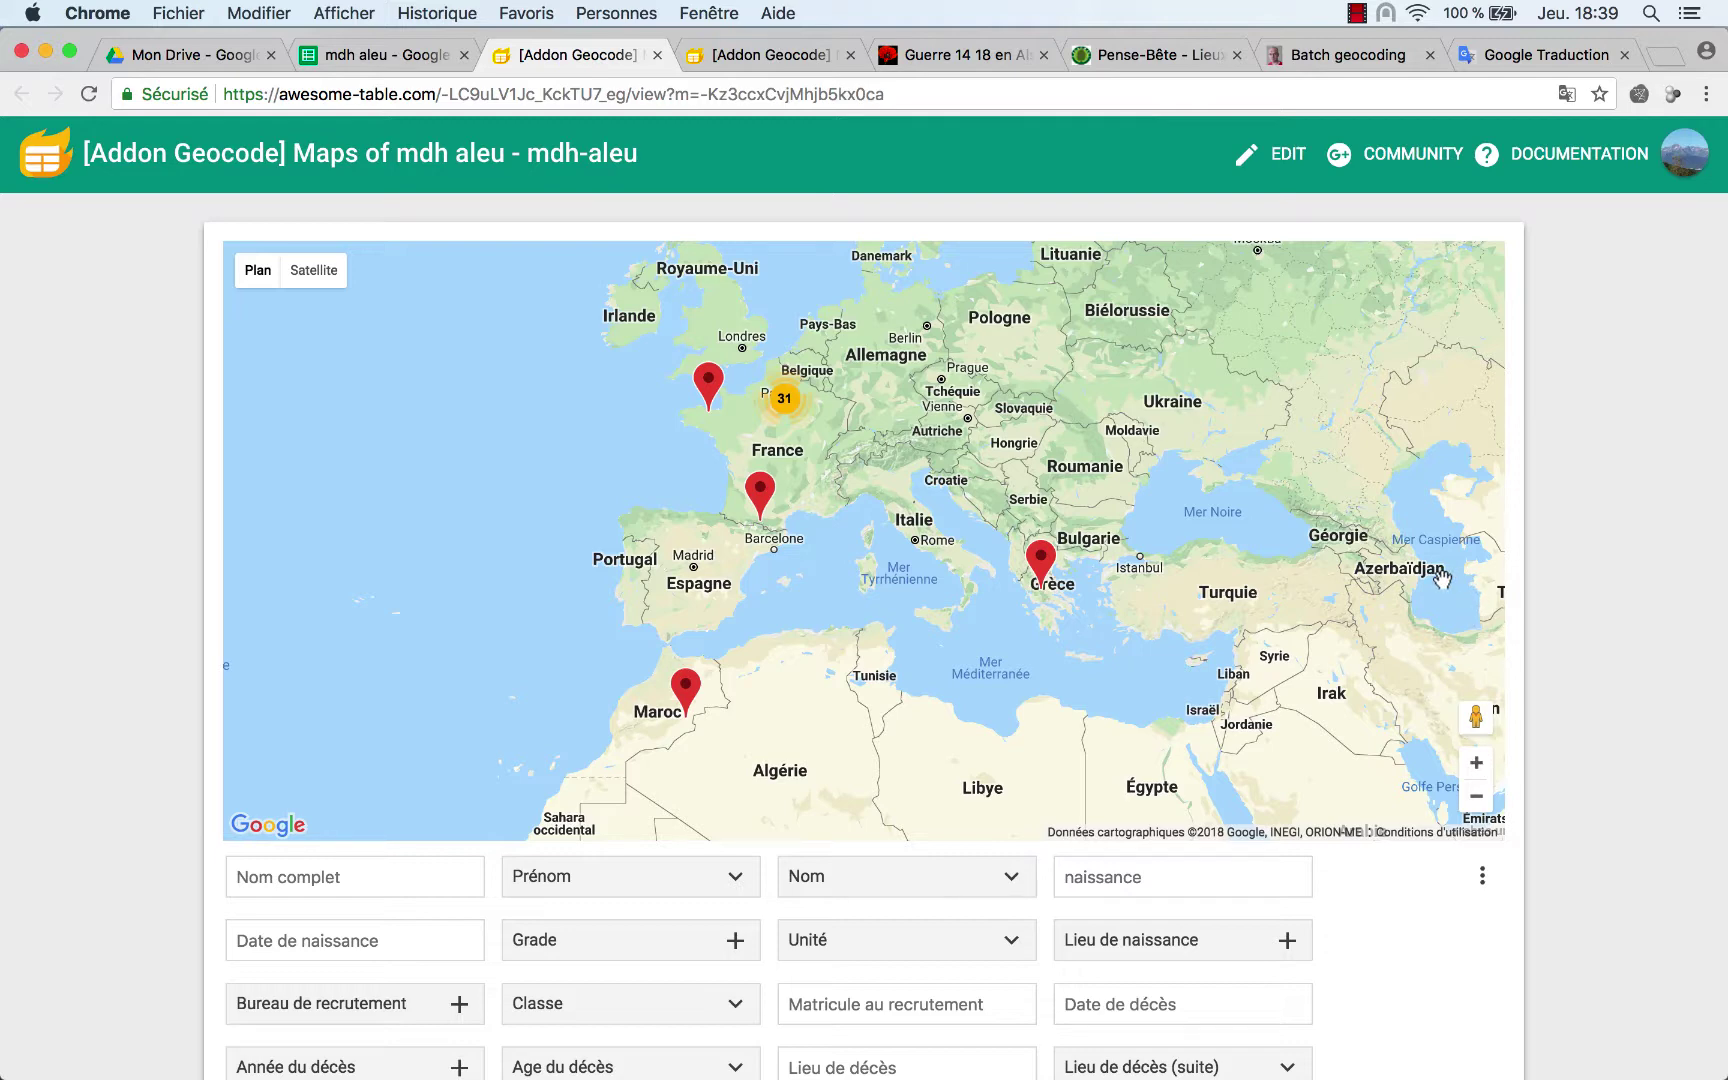
- Zoom into eastern France, read the Metzeral marker, and open the mdh aleu map in the editor
left_click(1478, 766)
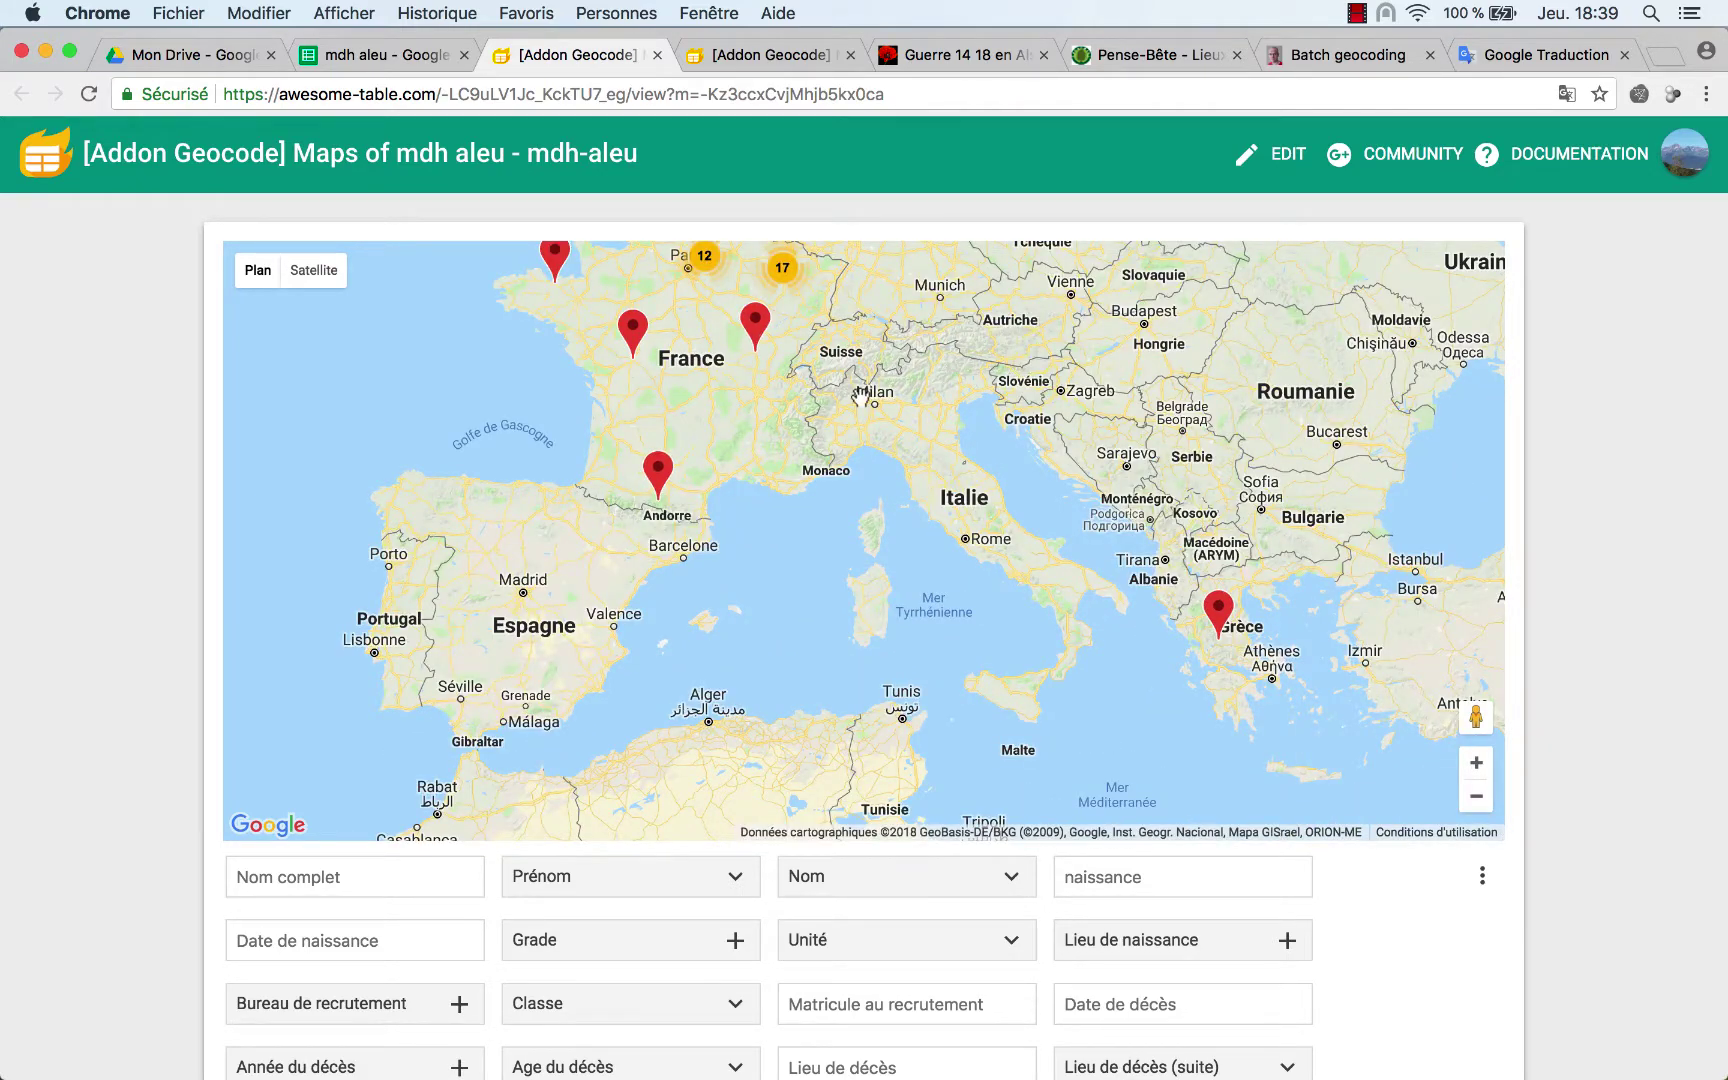
scroll(860, 395, "up", 2)
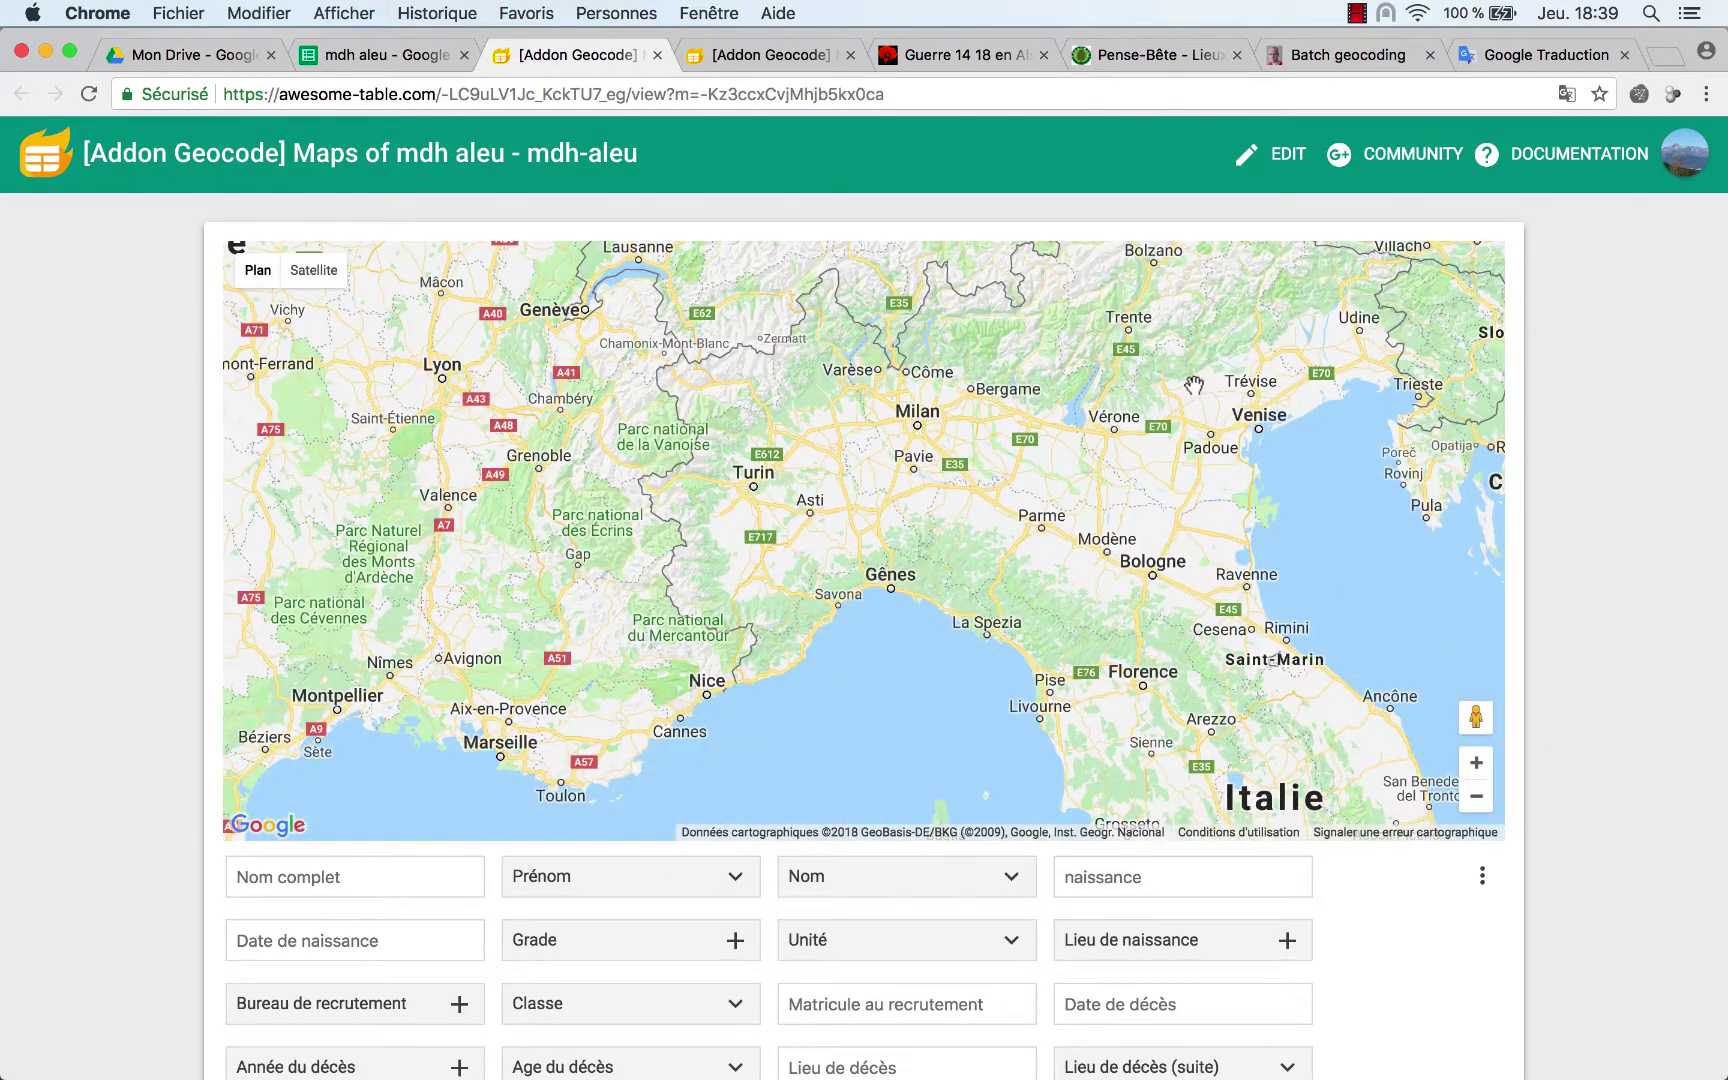
left_click_drag(1193, 385, 1367, 868)
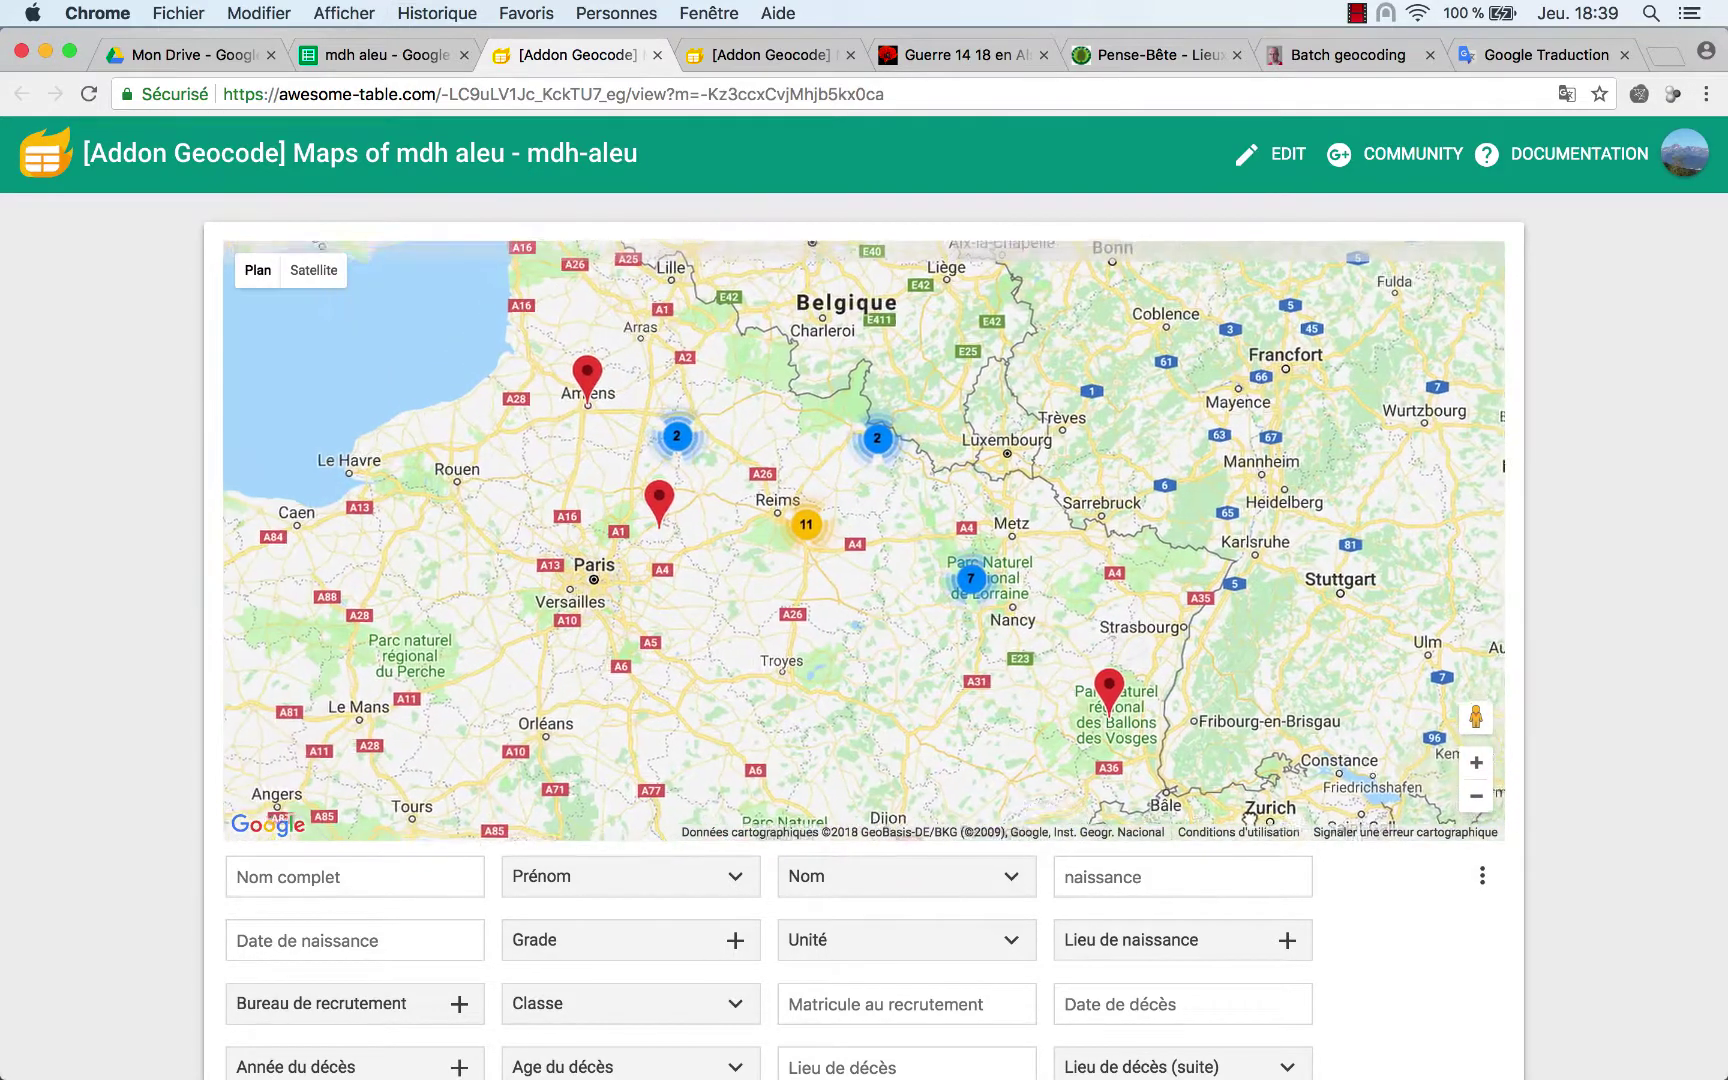
scroll(1465, 975, "down", 3)
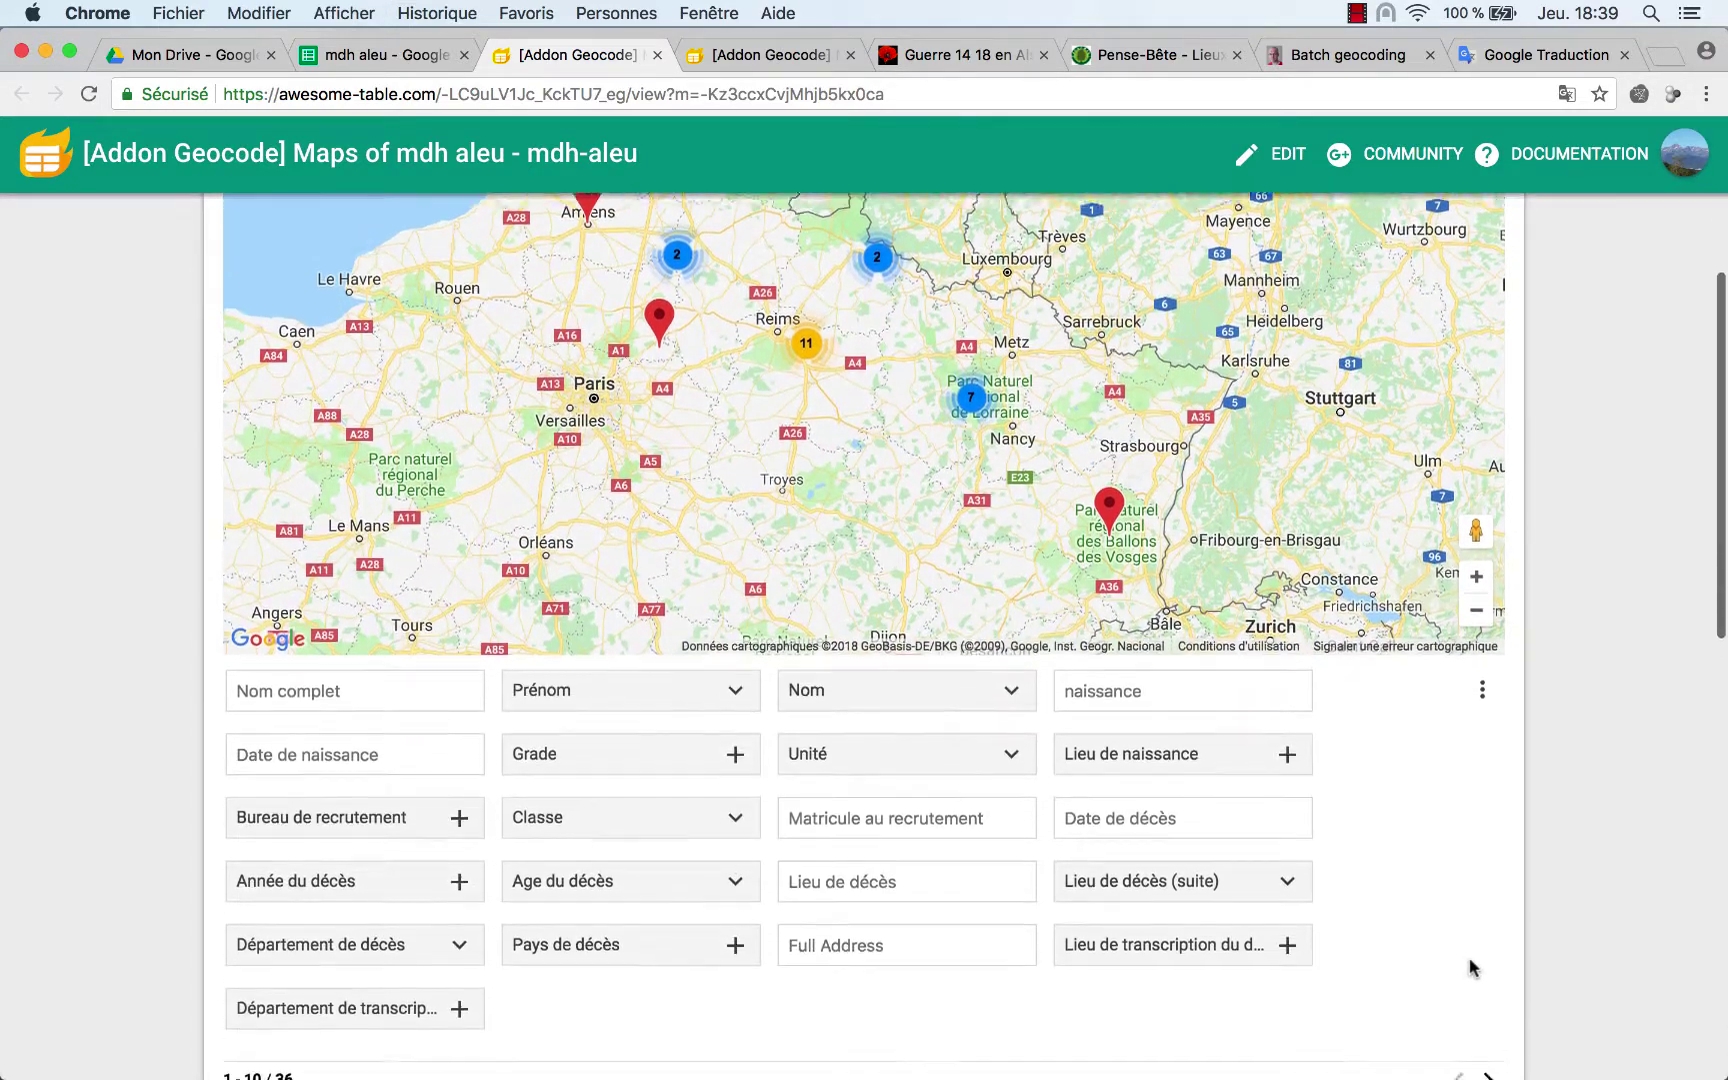
scroll(1470, 968, "down", 1)
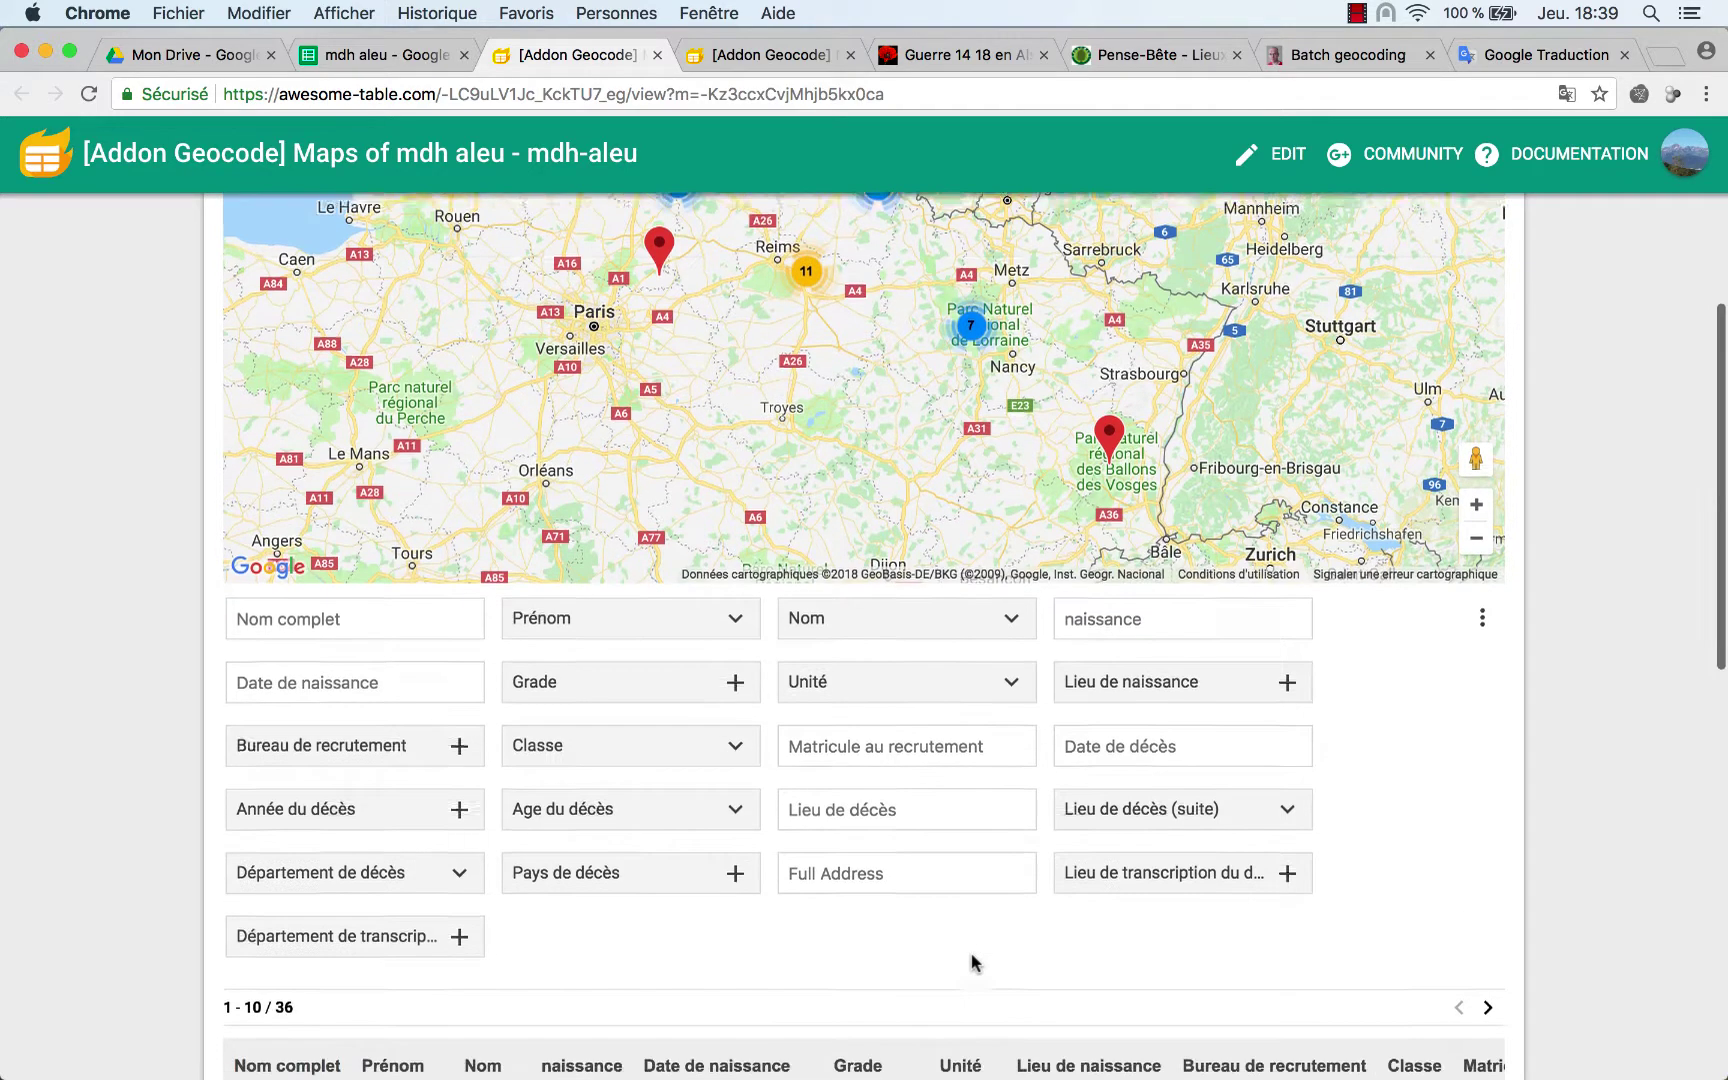
scroll(972, 963, "down", 3)
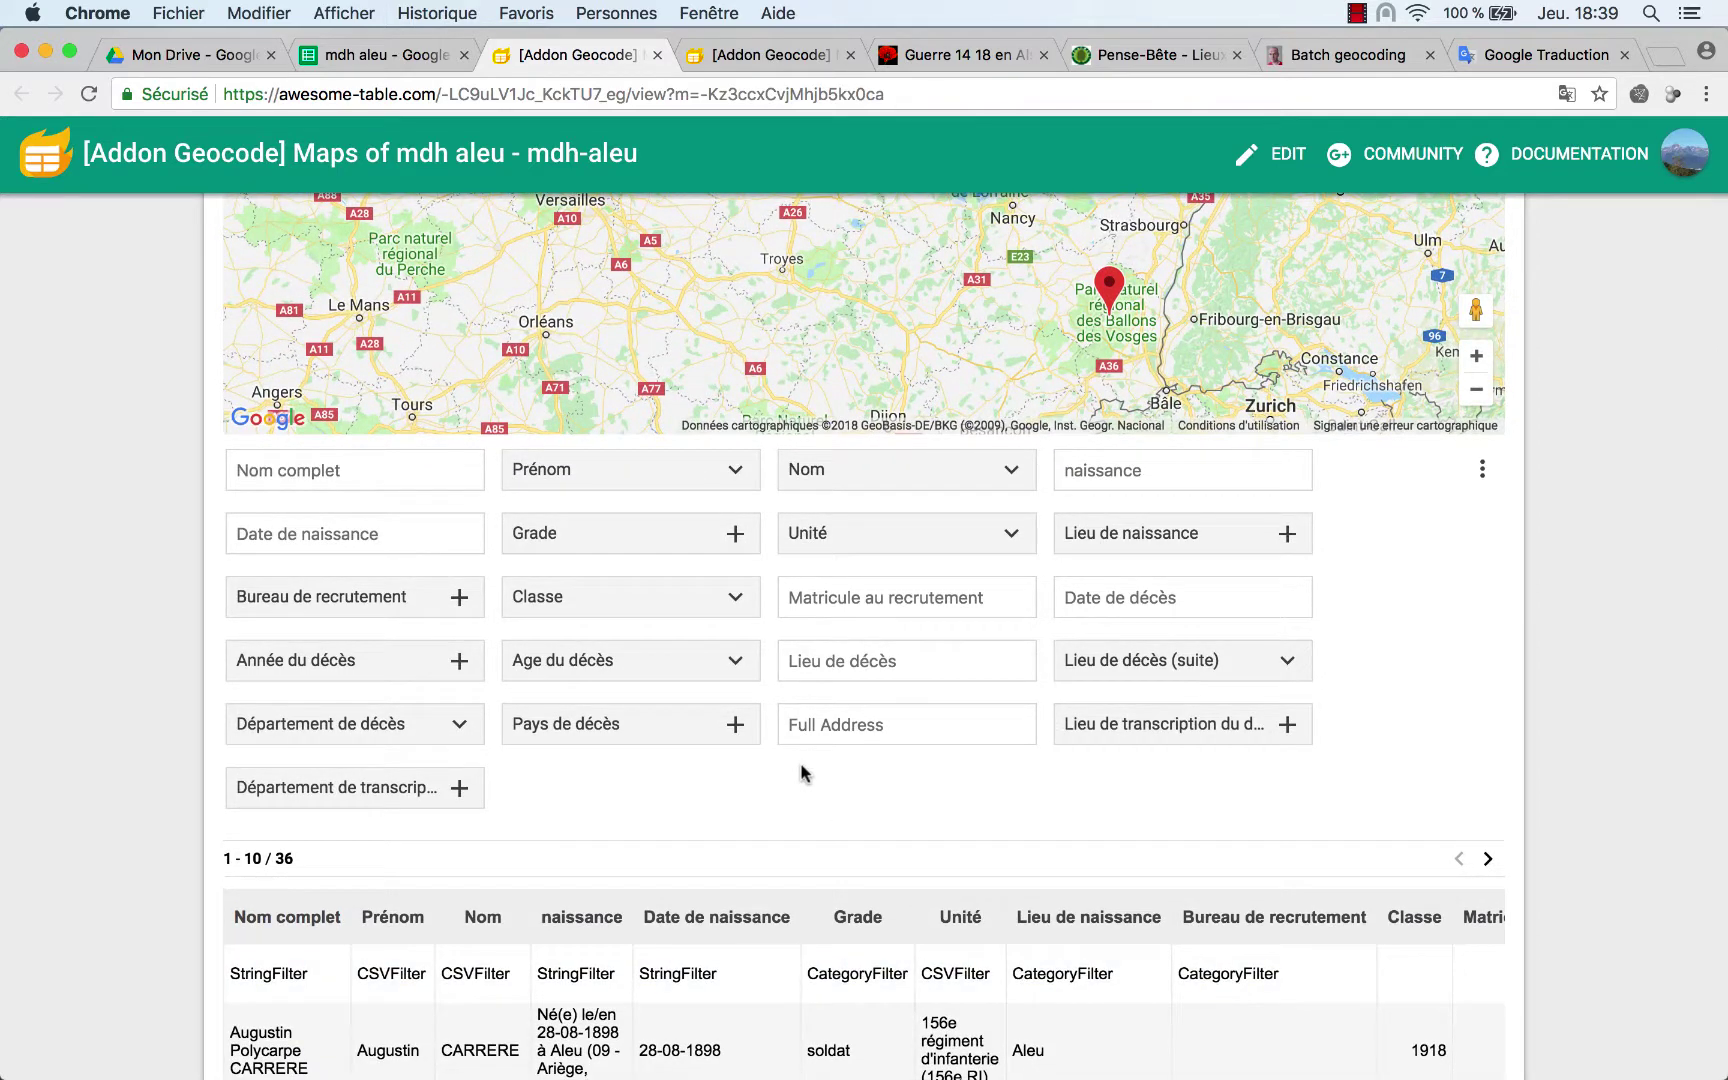
scroll(802, 772, "up", 2)
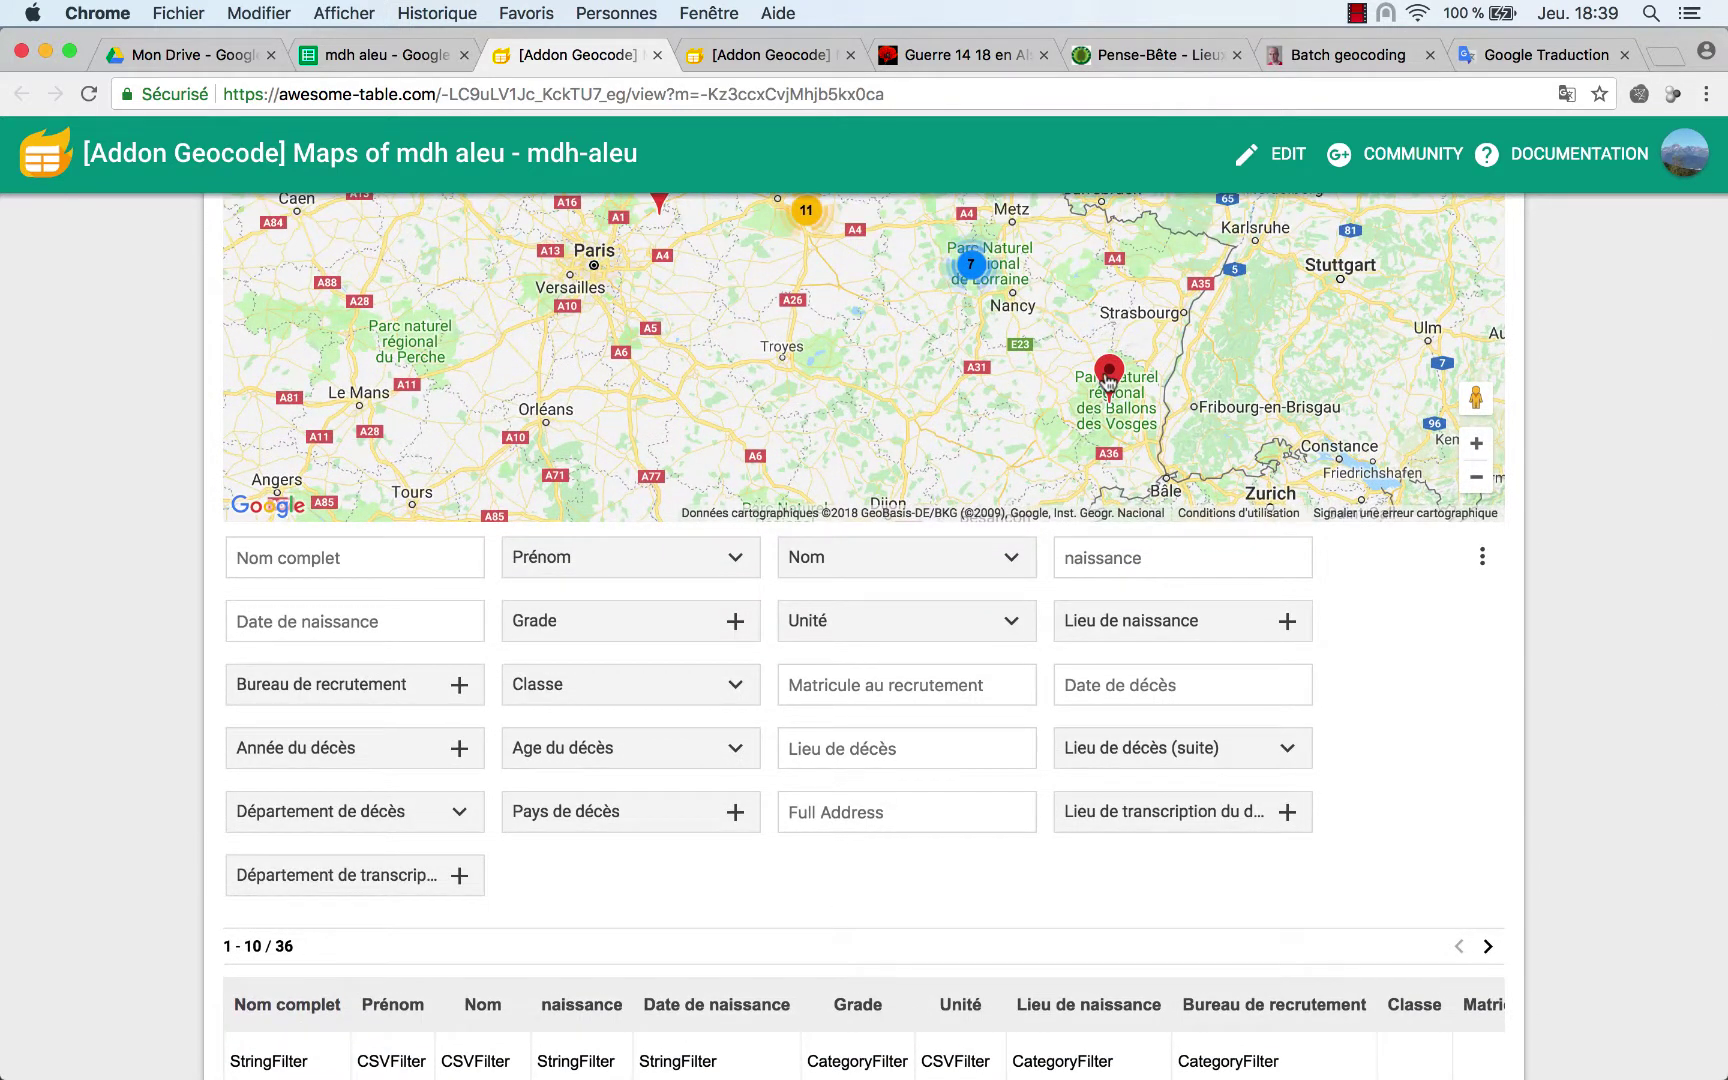
left_click(1109, 378)
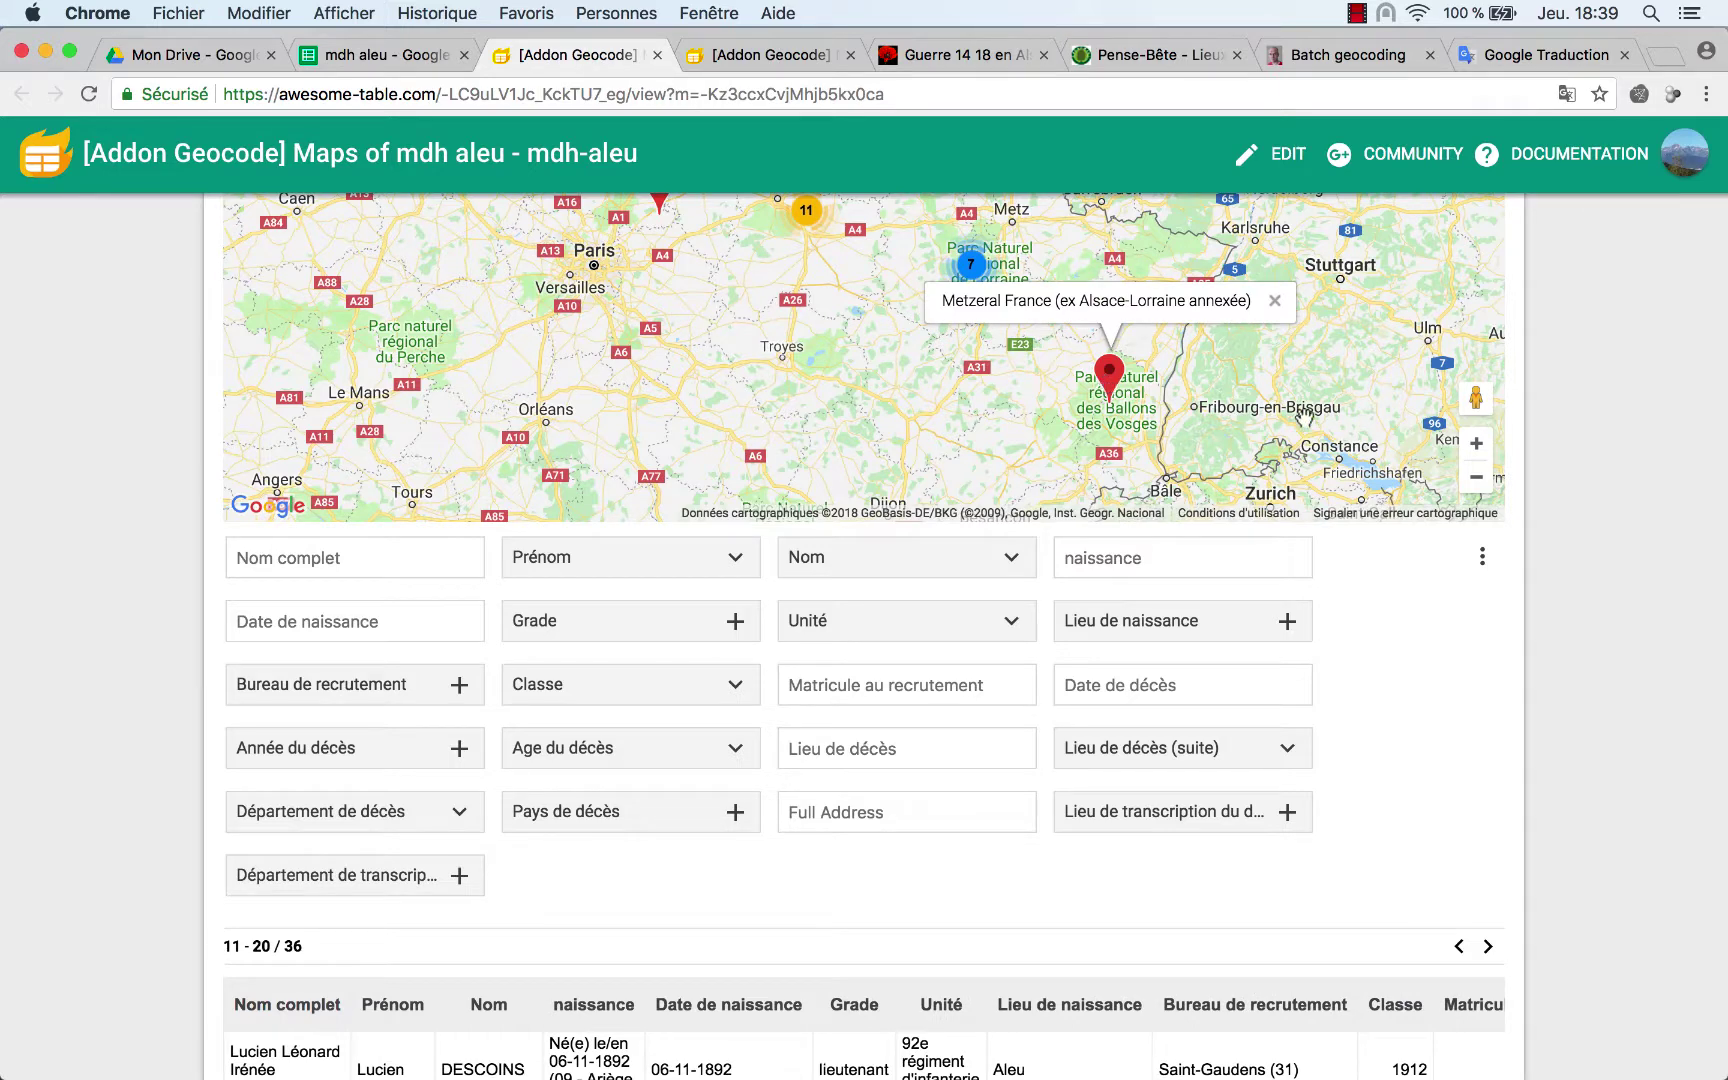
left_click(1289, 160)
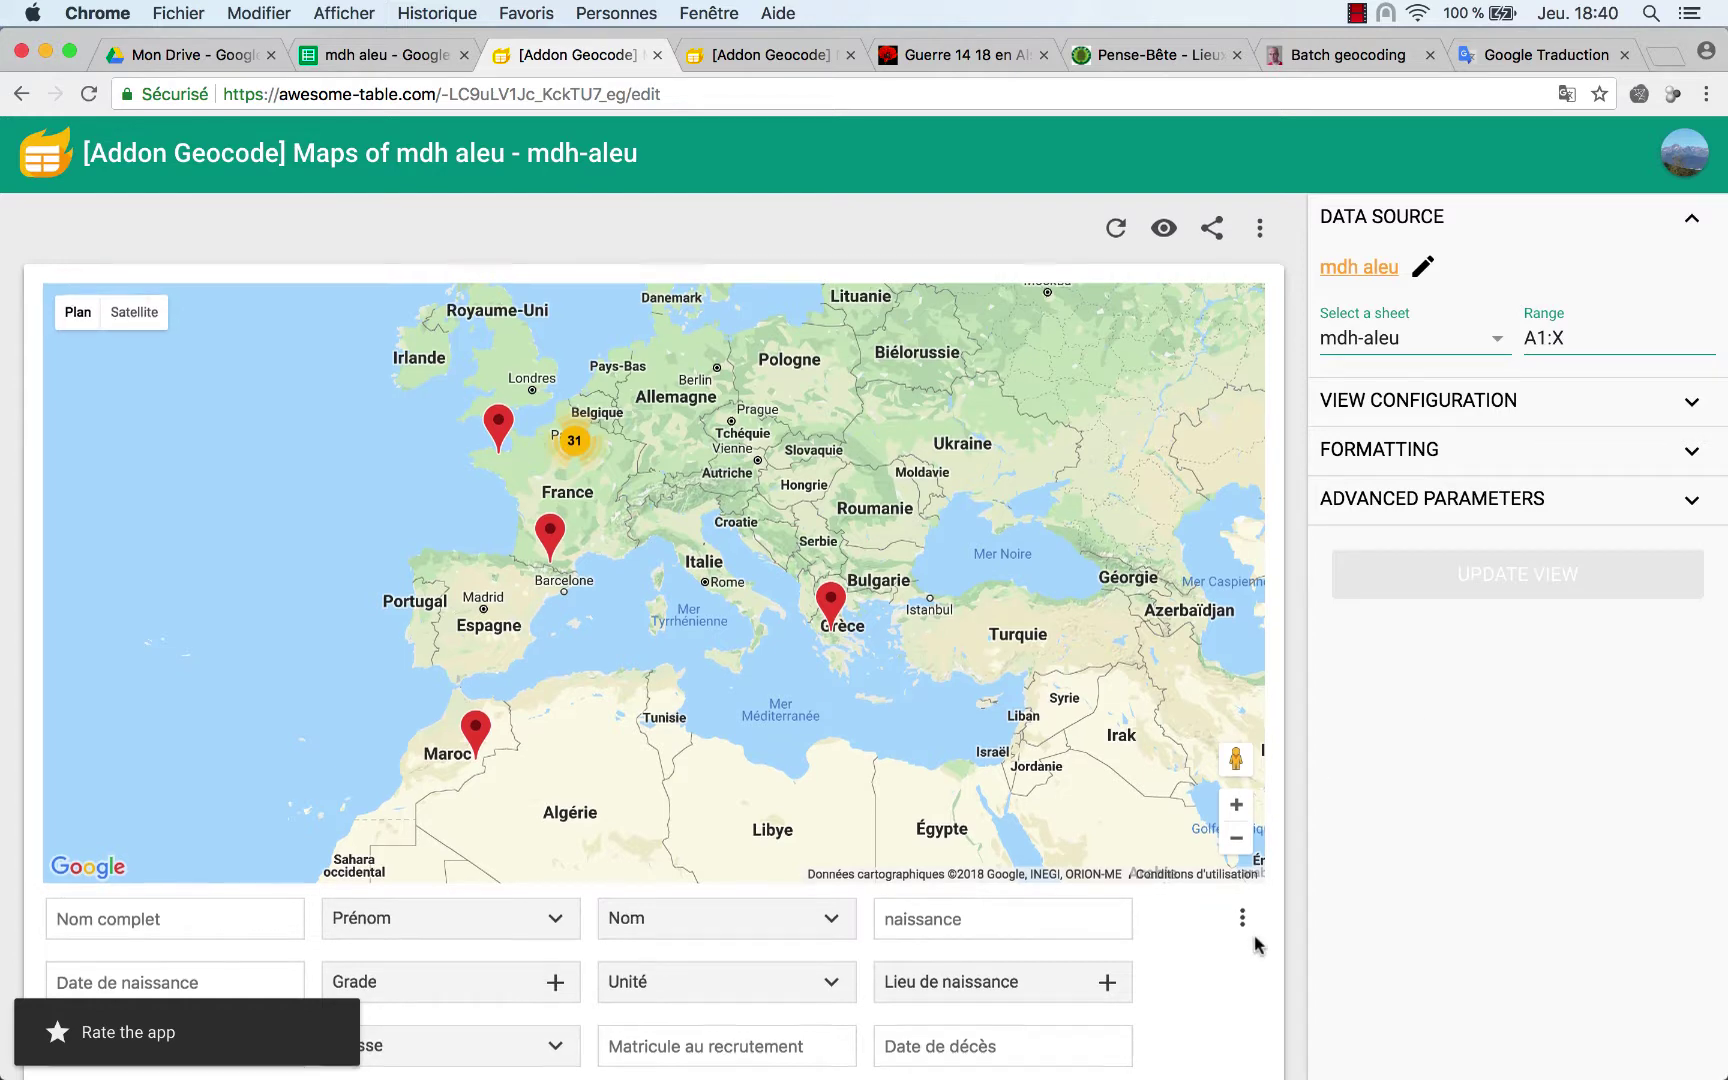
scroll(1254, 960, "down", 5)
scroll(1257, 944, "down", 1)
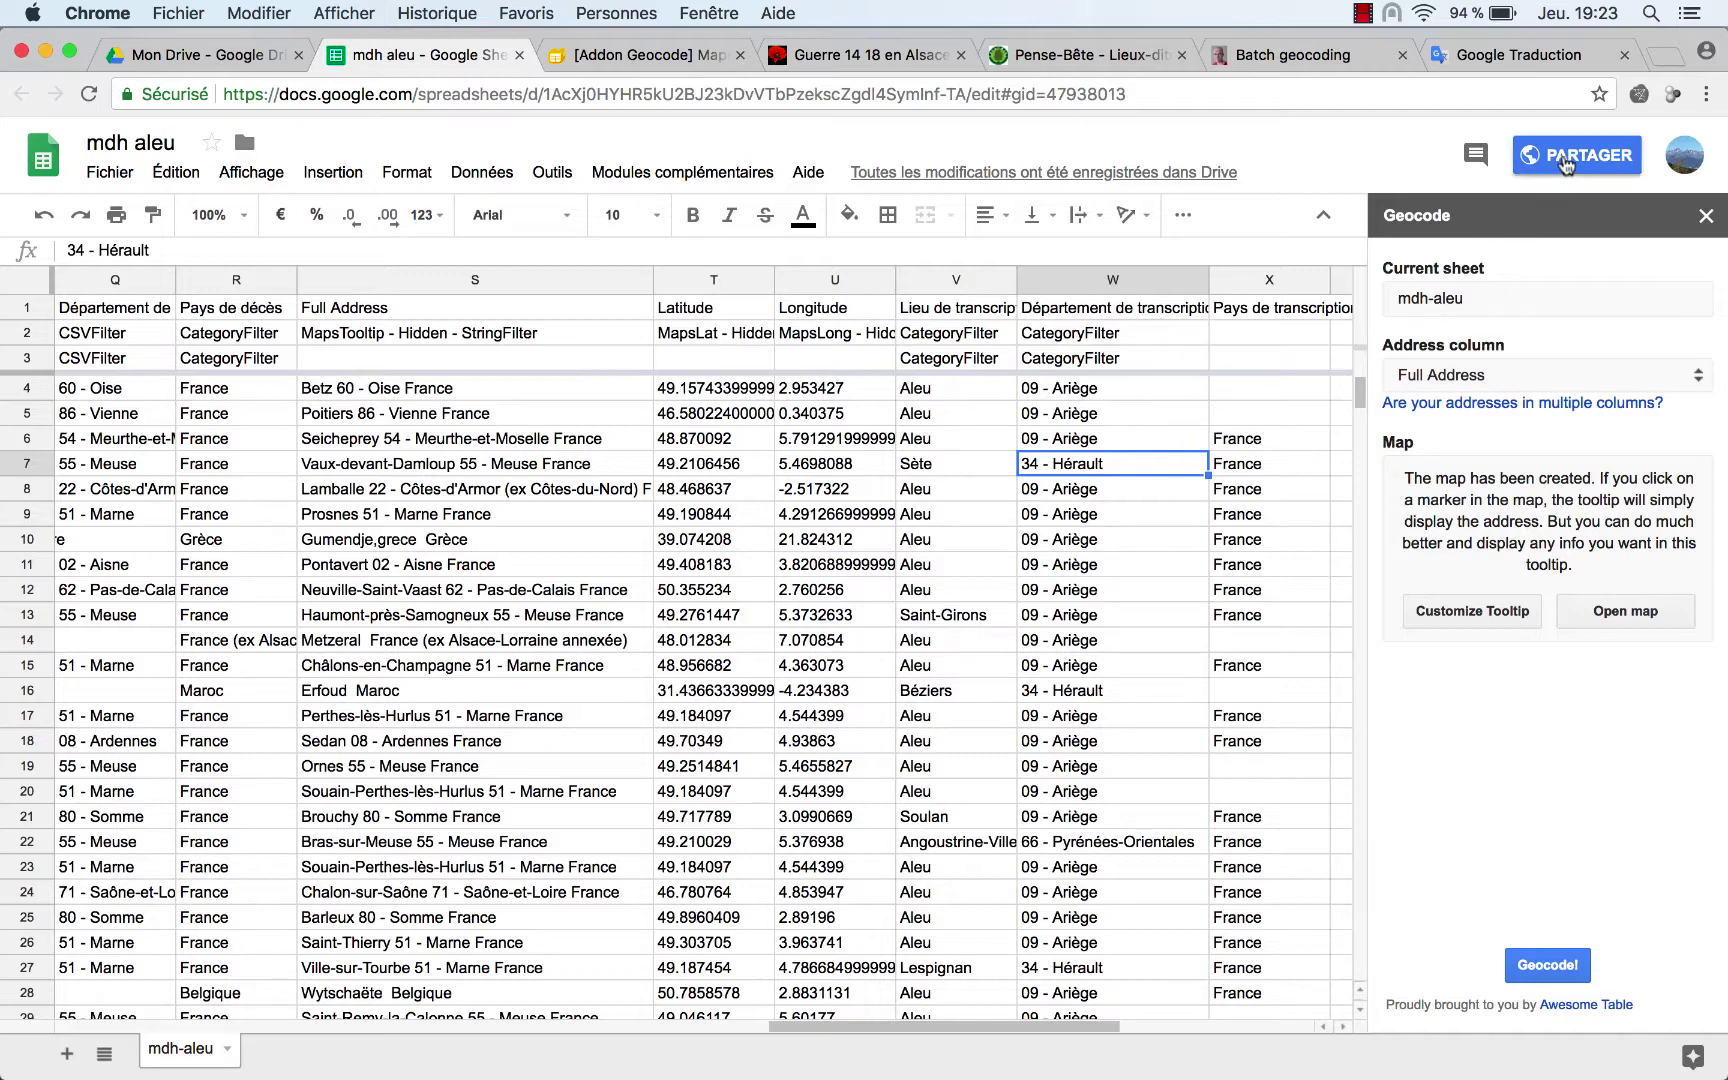
- Confirm the mdh aleu sheet's advanced sharing is Public view-only, then return to the Awesome Table map
left_click(1571, 160)
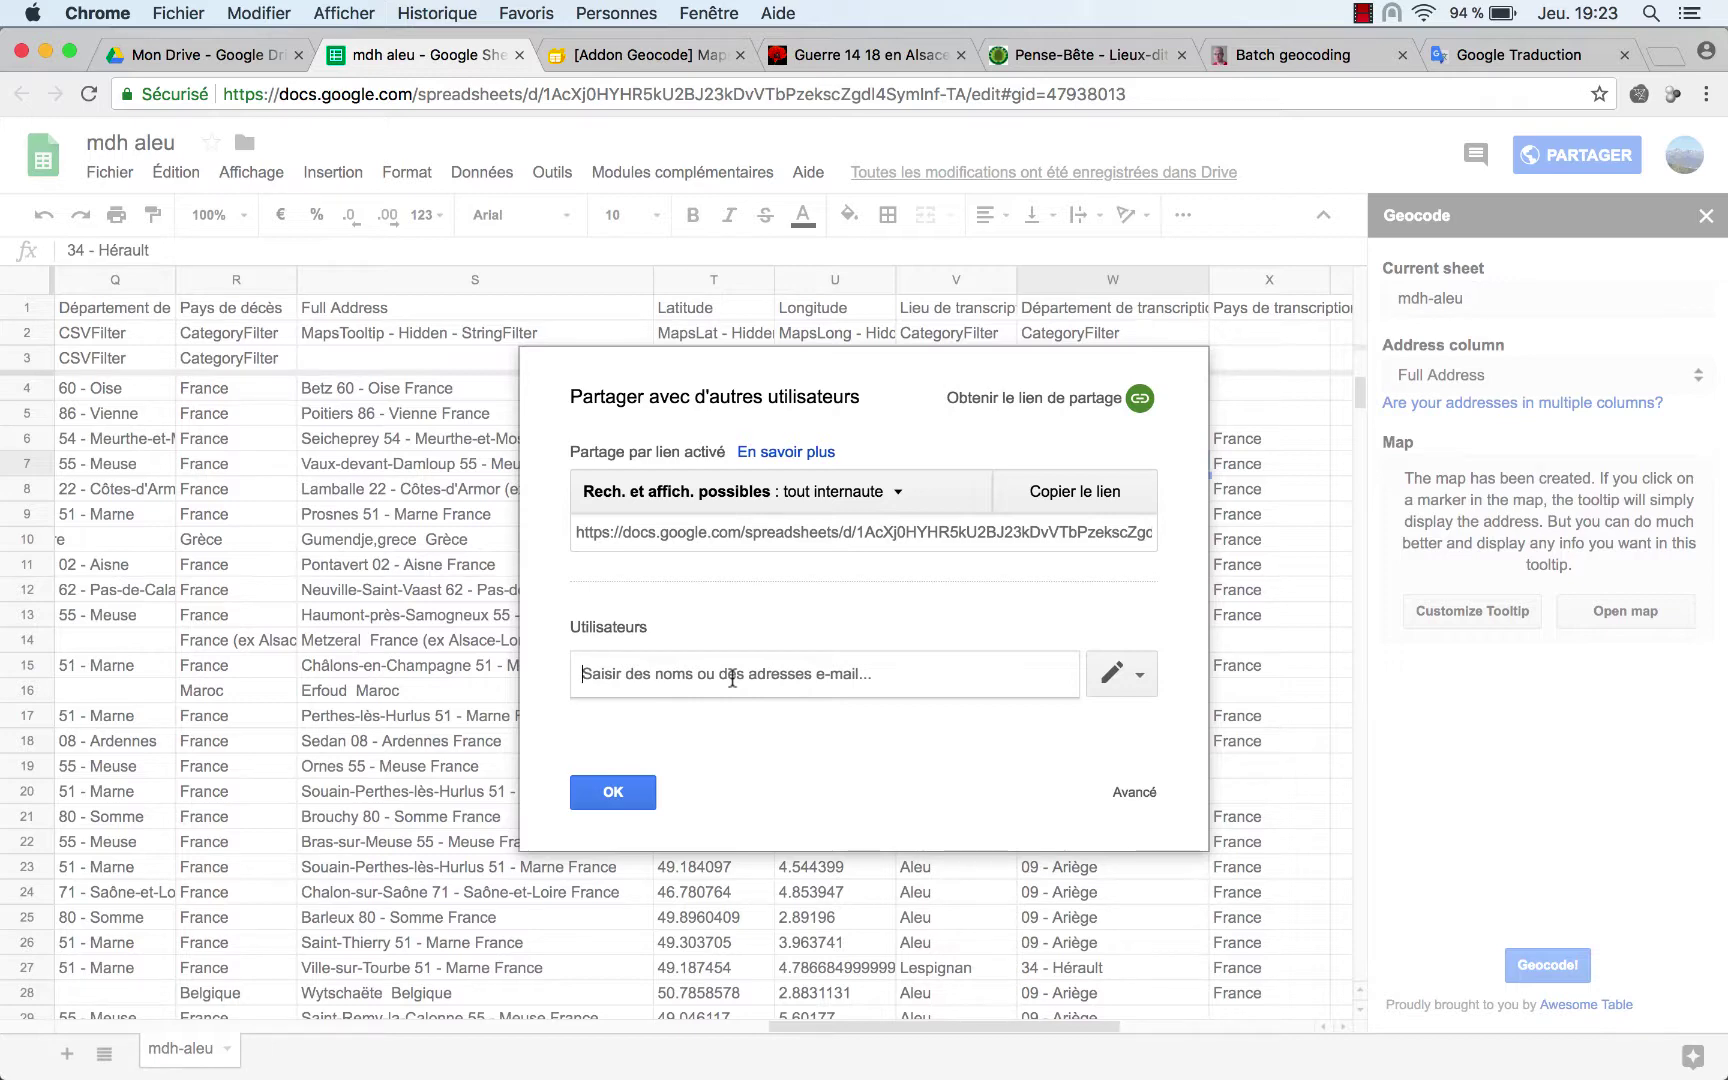
left_click(1134, 792)
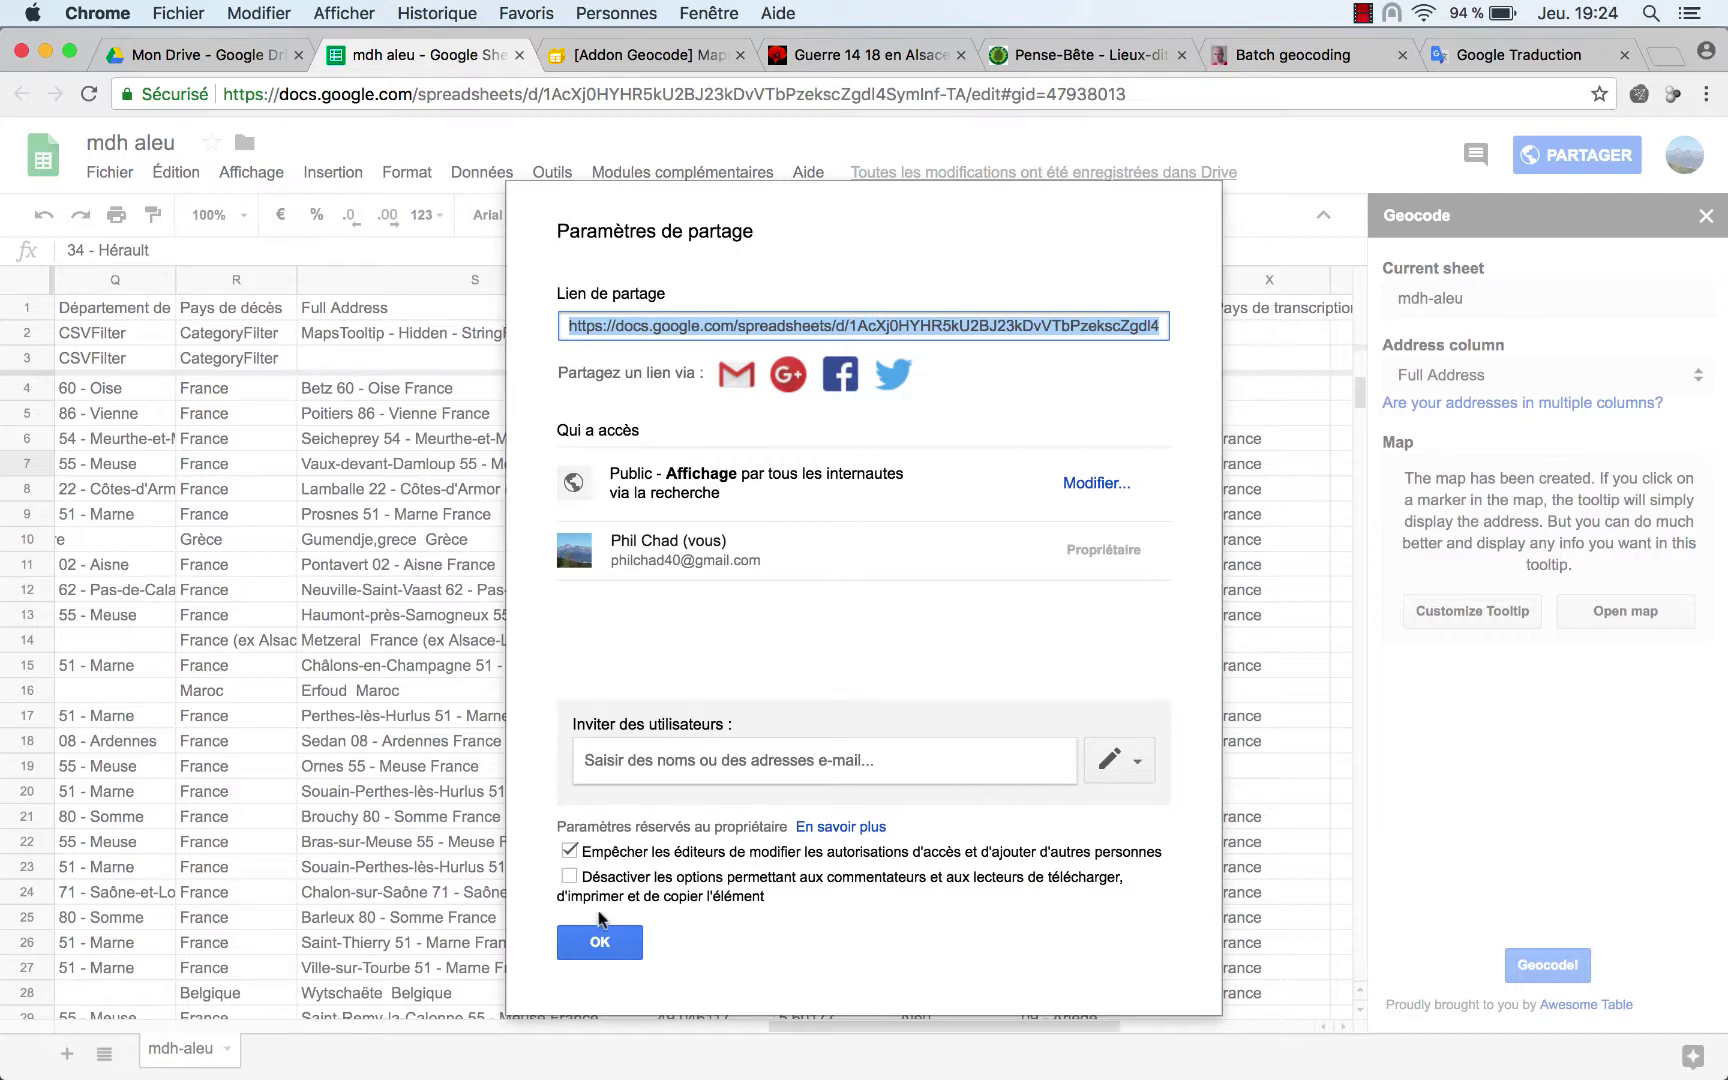
left_click(598, 942)
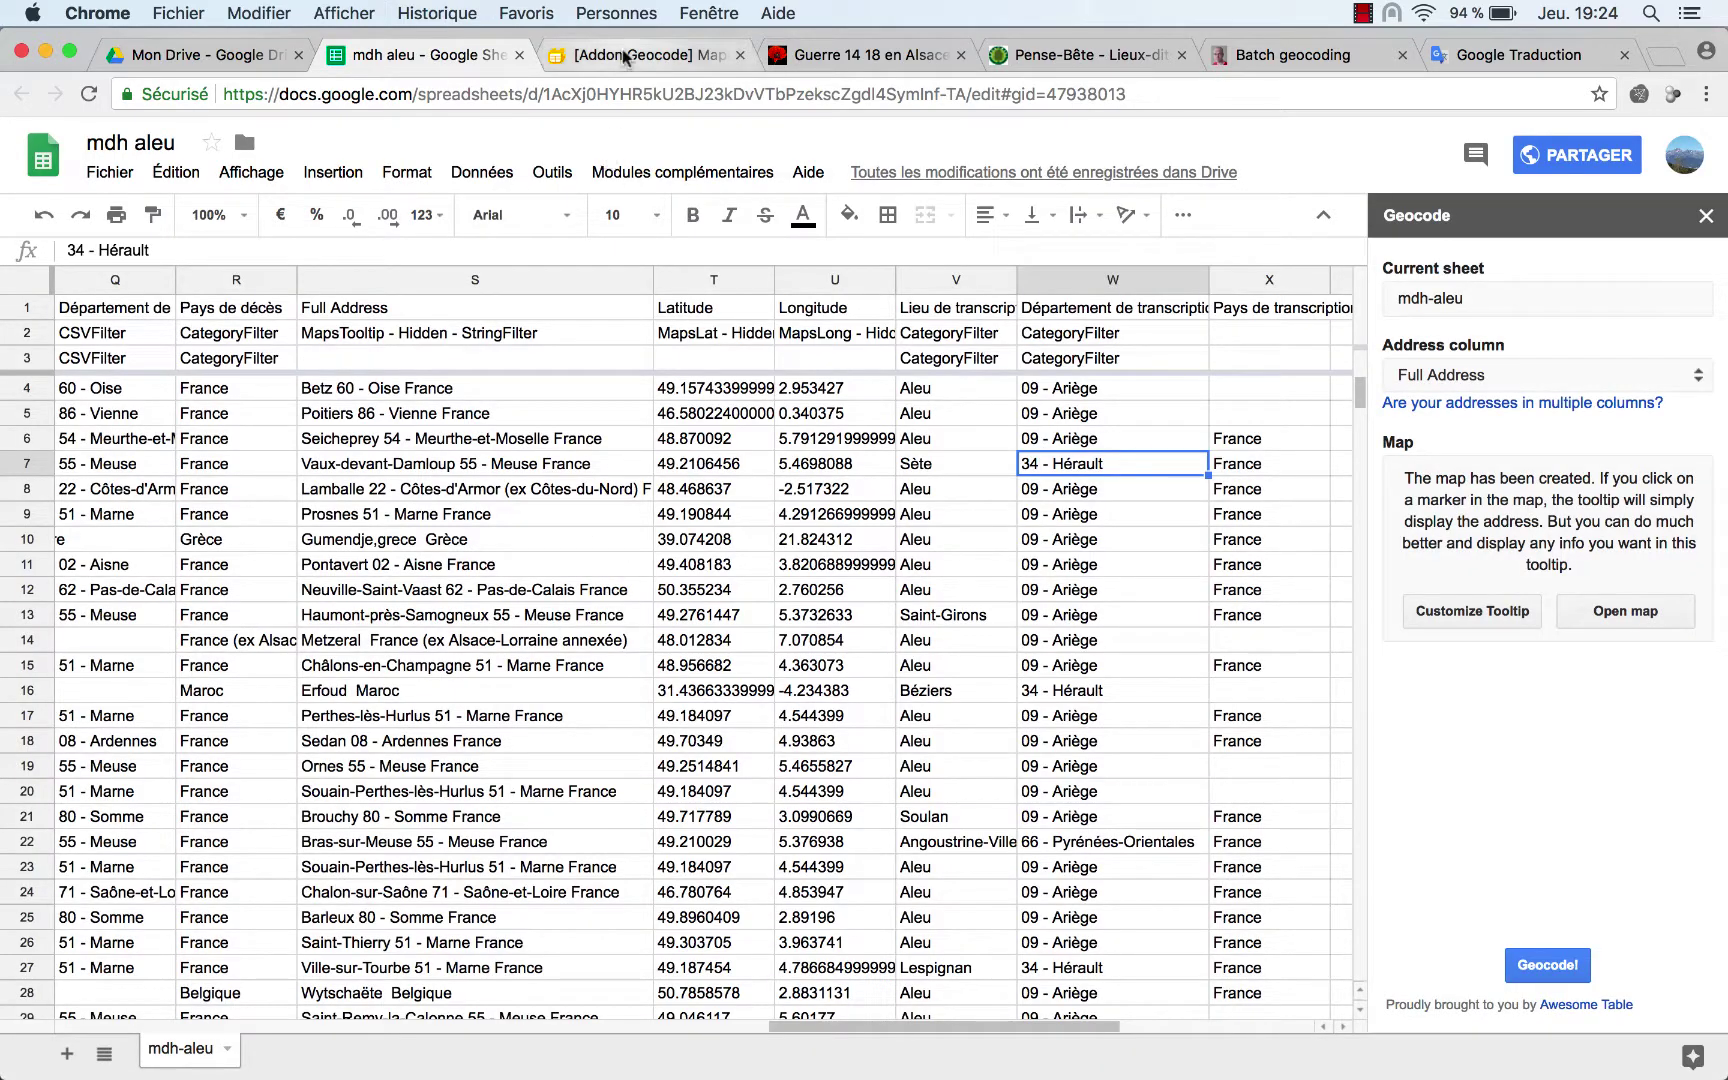
left_click(627, 60)
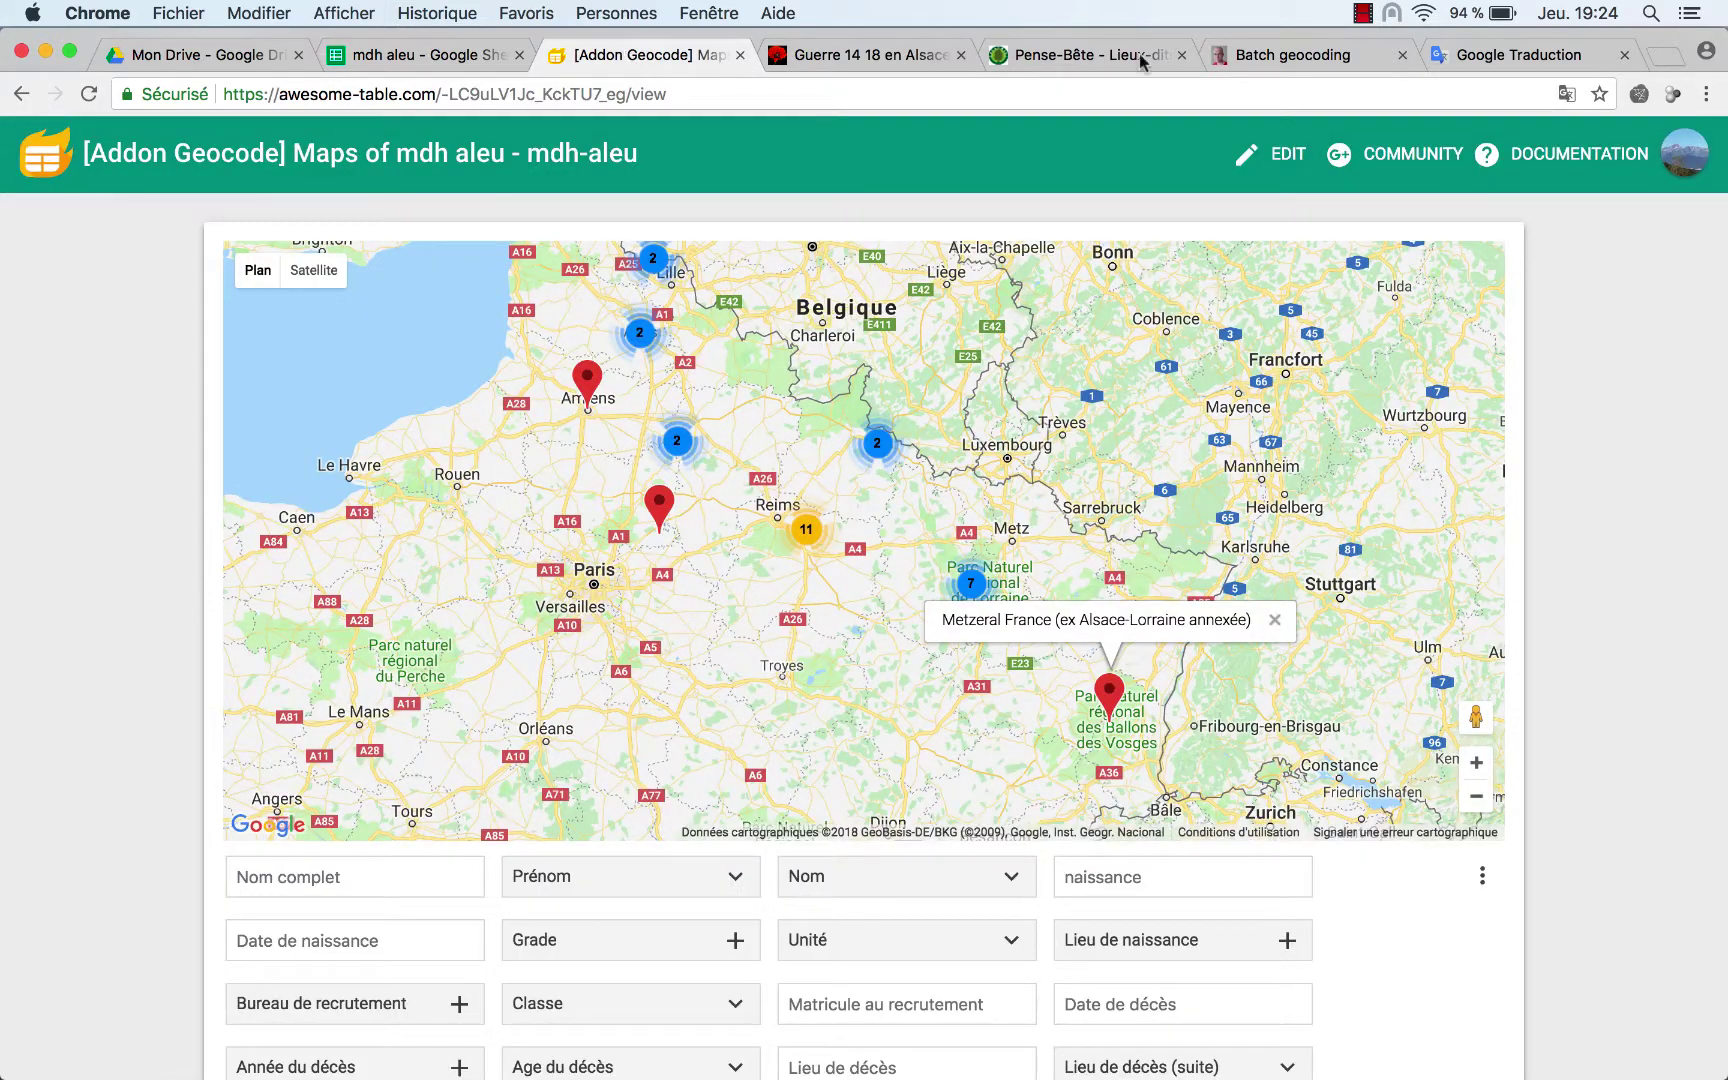
- Edit the death-place map view and display its Embed code with the iframe snippet
left_click(1276, 145)
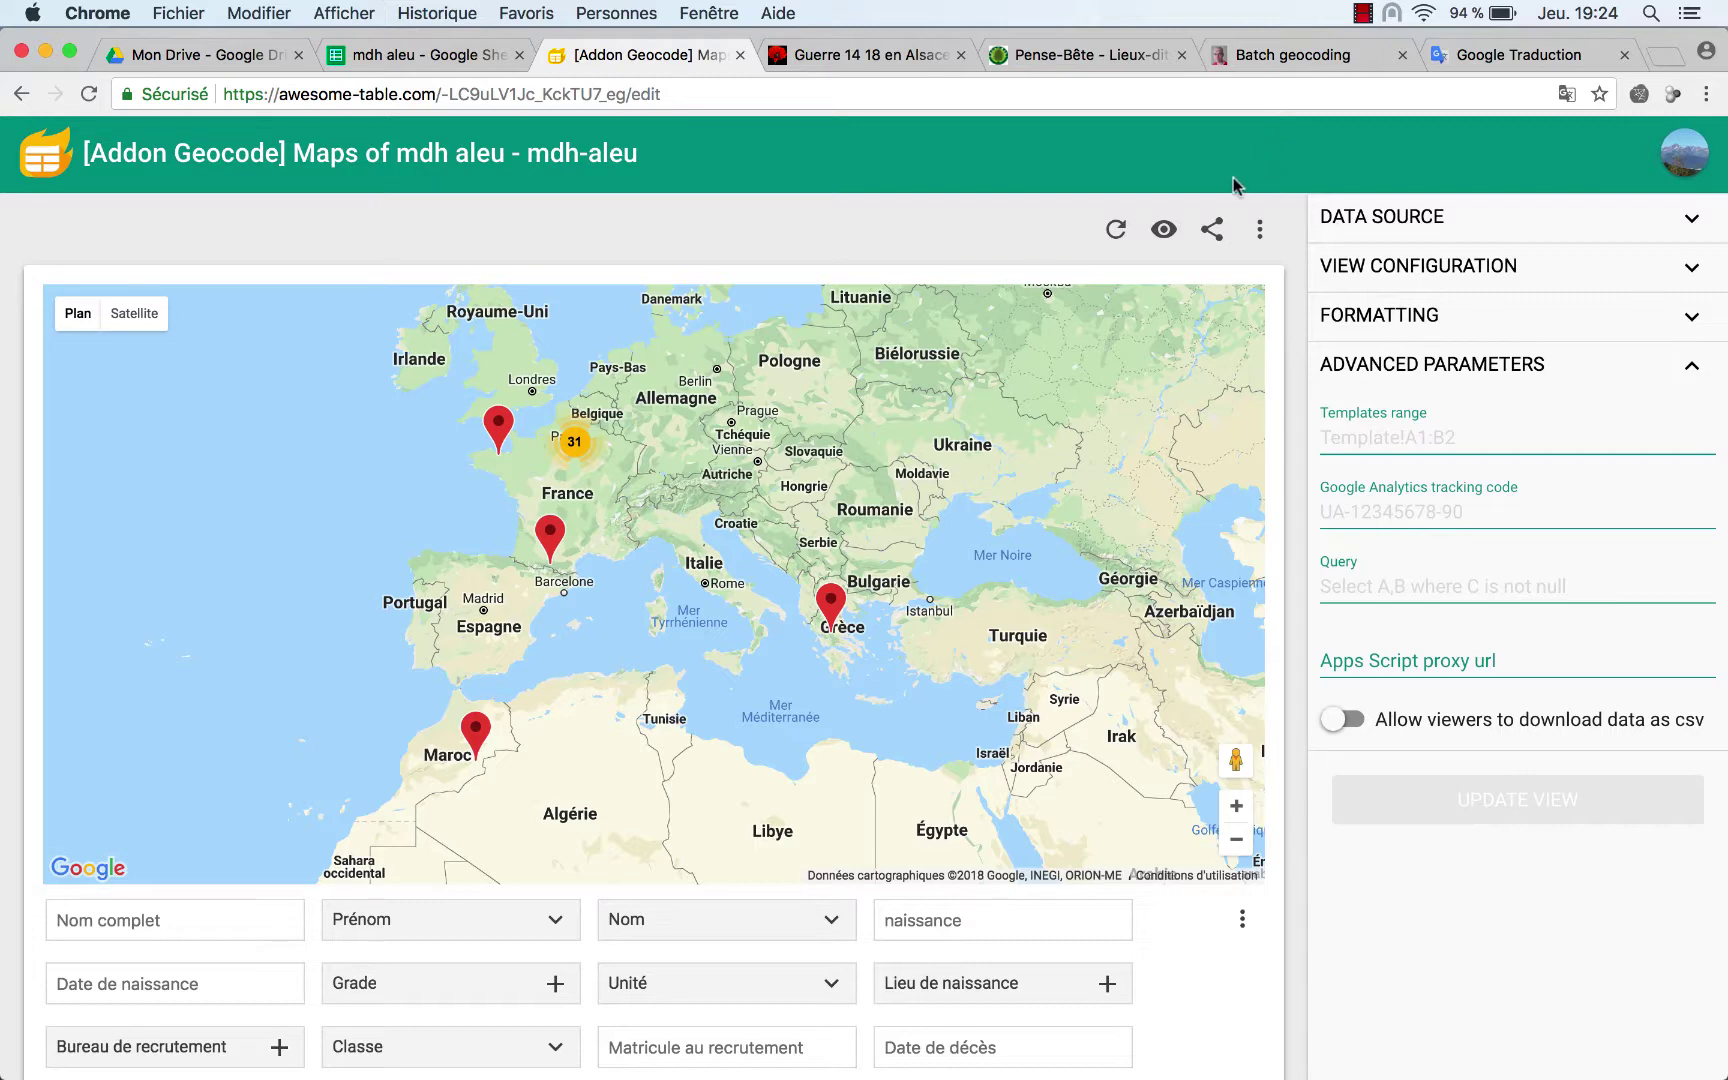
left_click(1215, 233)
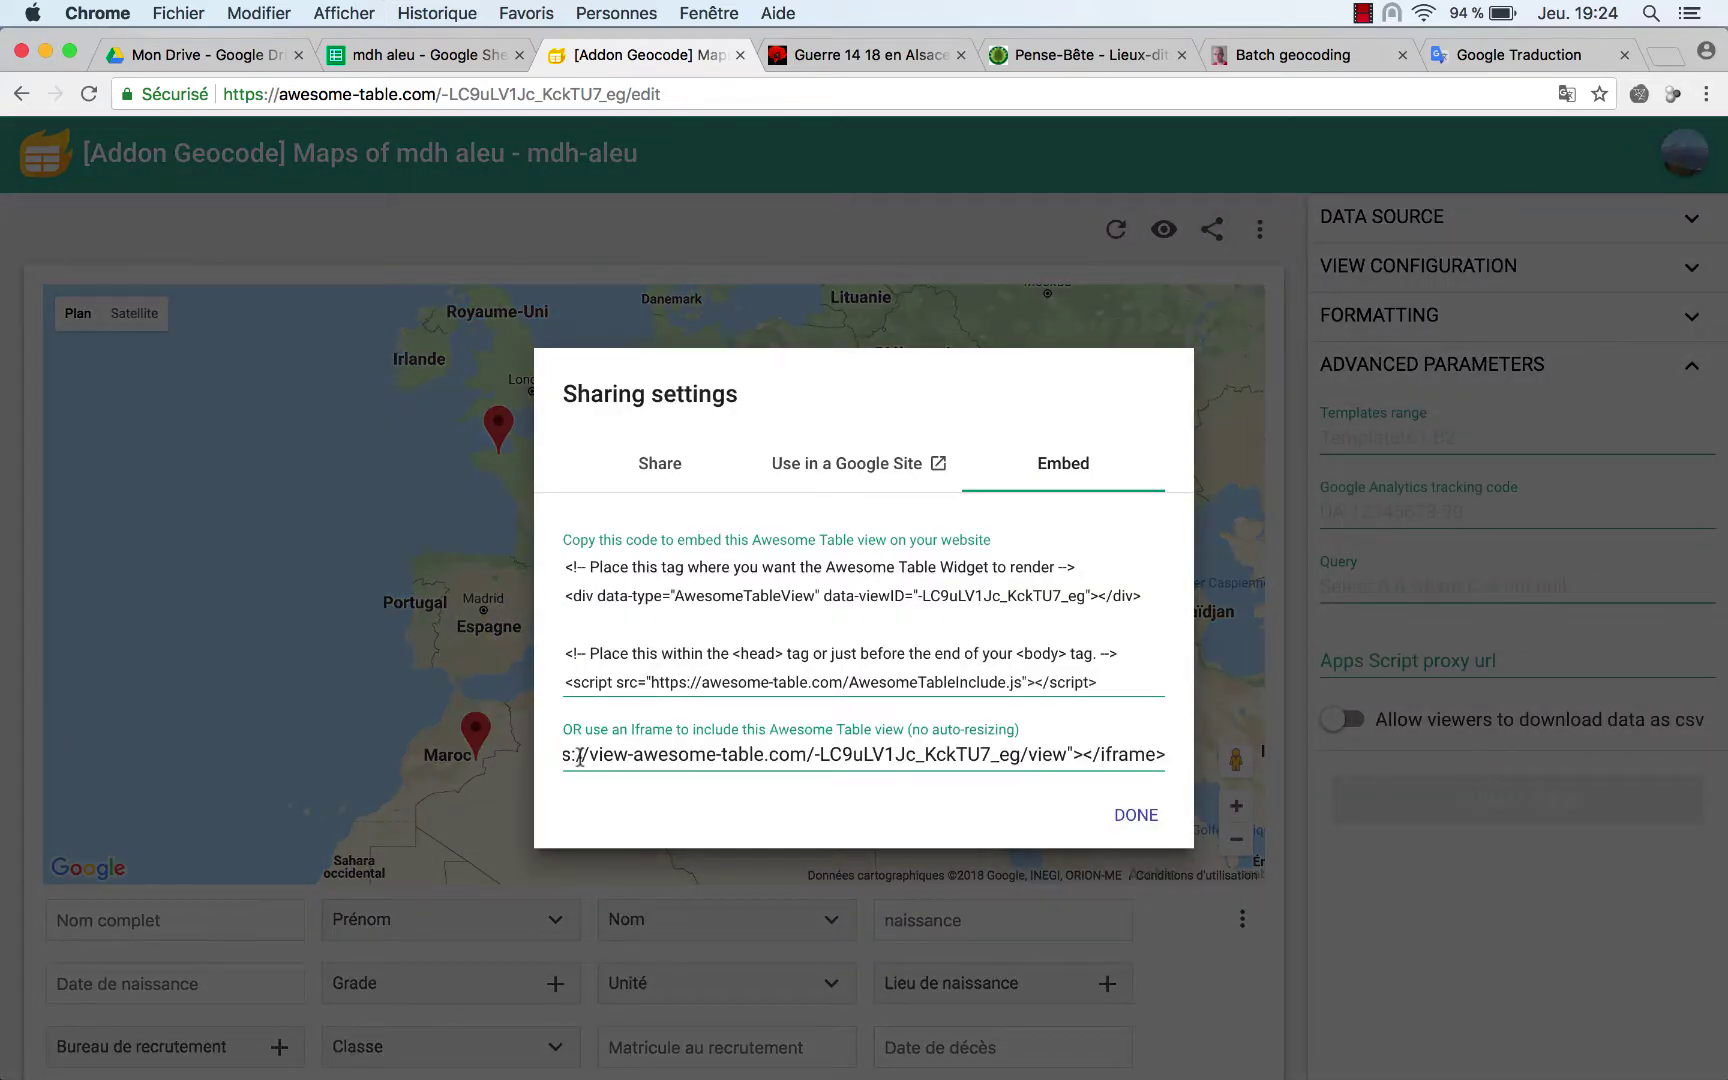
left_click_drag(580, 758, 563, 758)
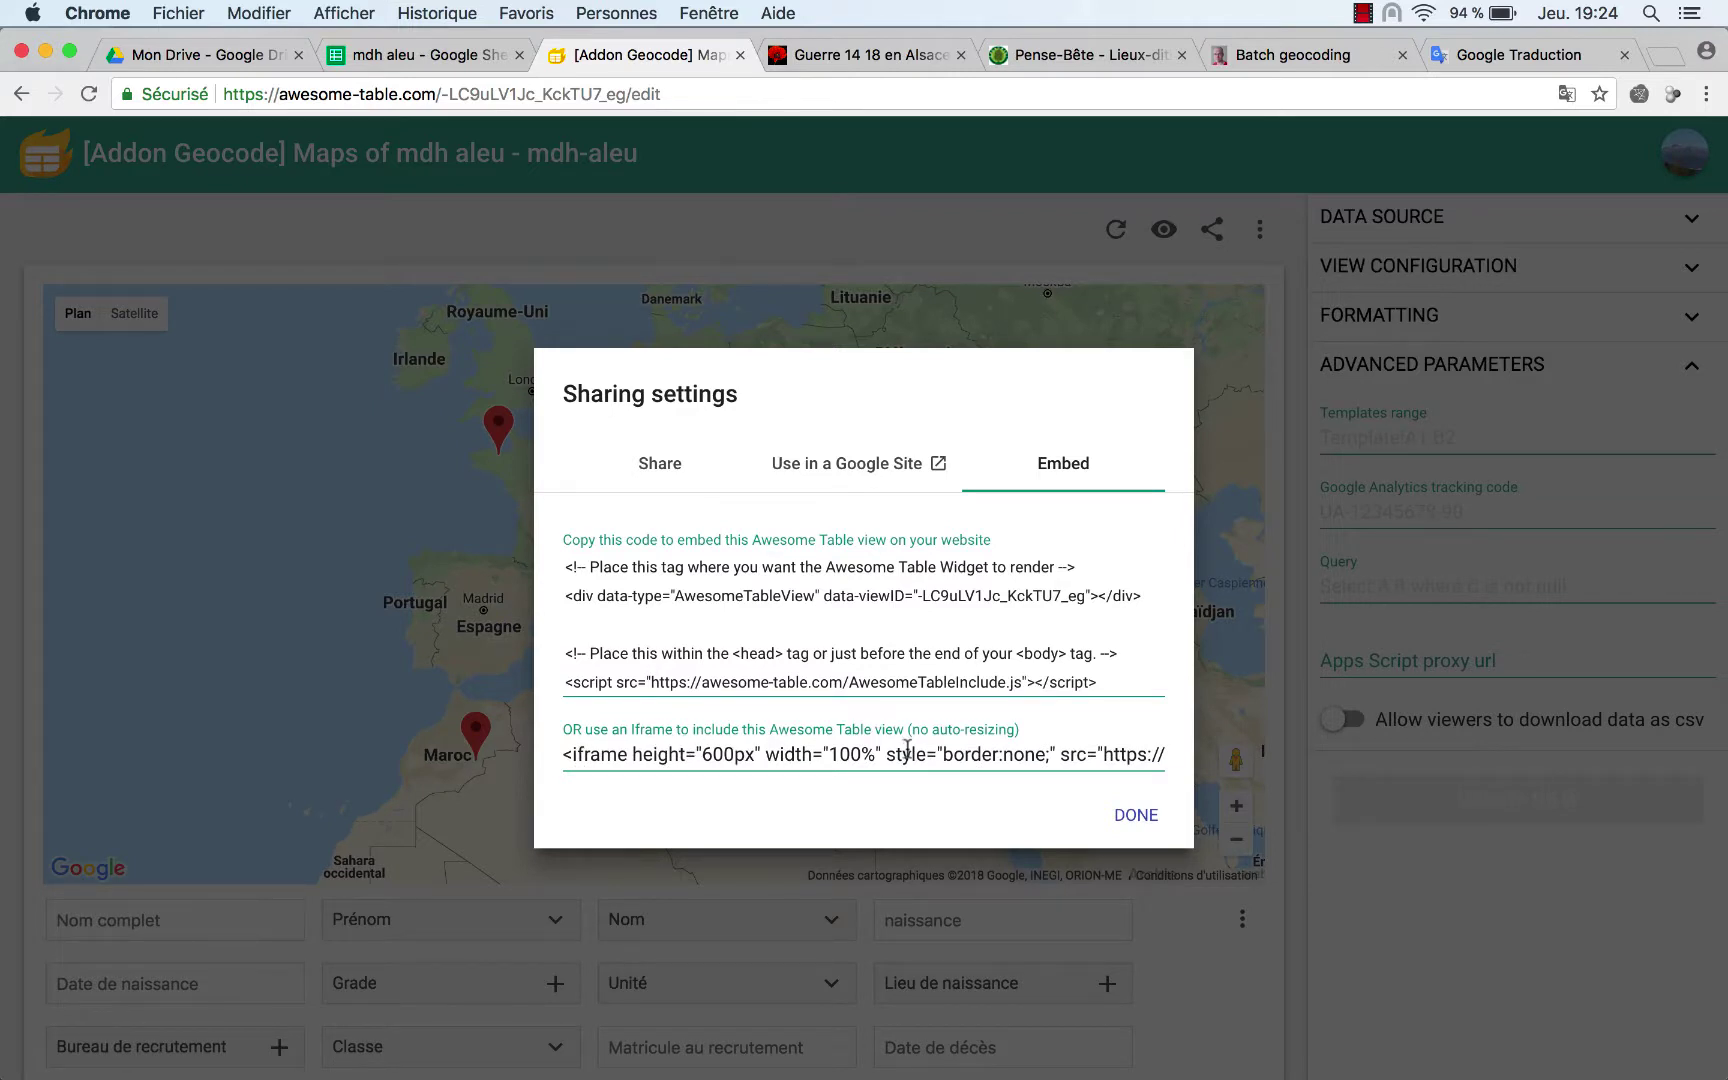